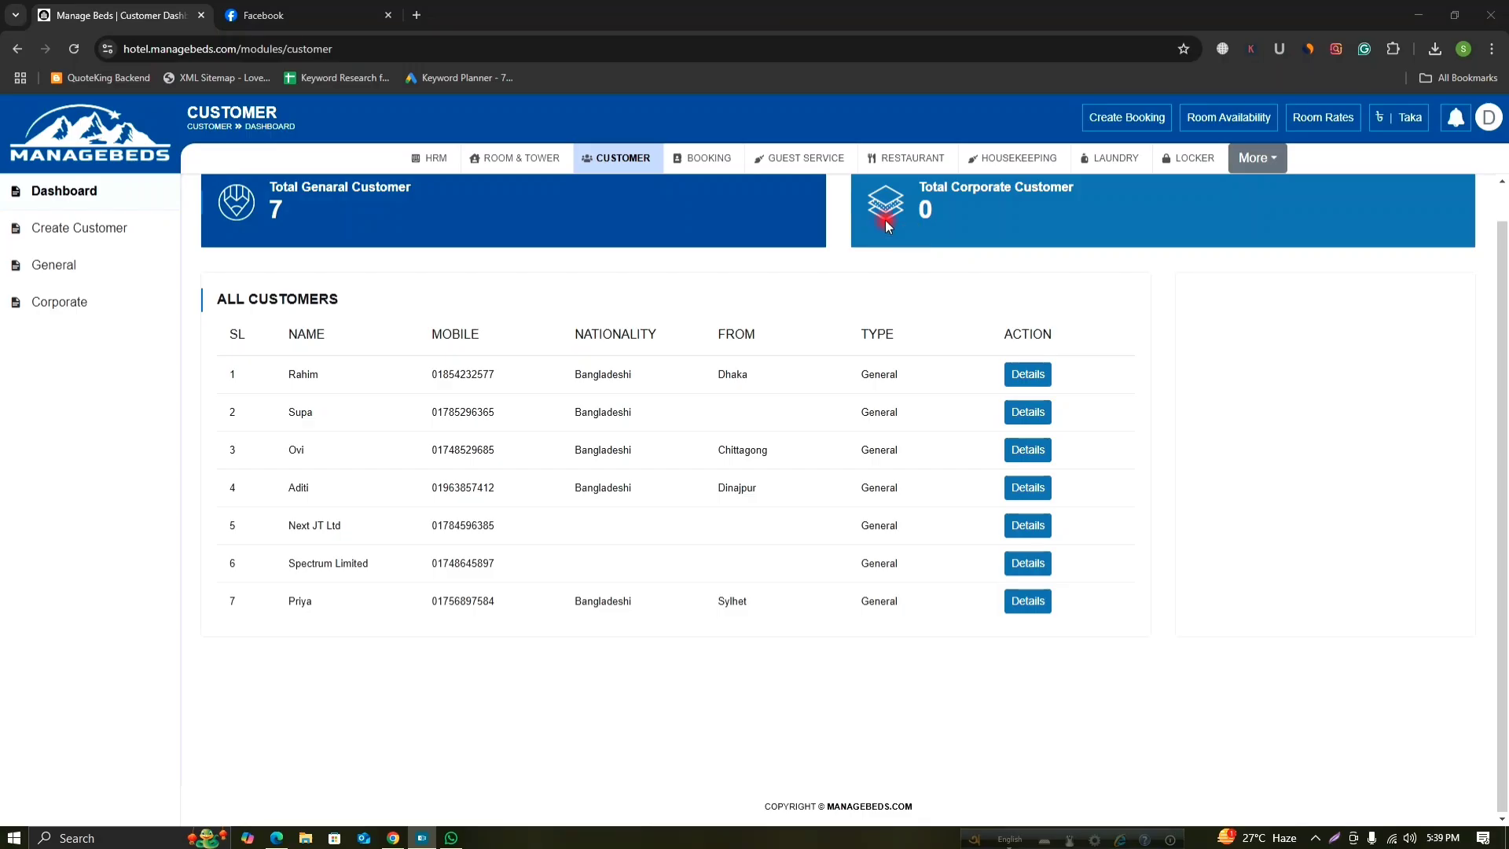
Open the new customer form, then look over the General and Corporate customer lists.
left_click(68, 228)
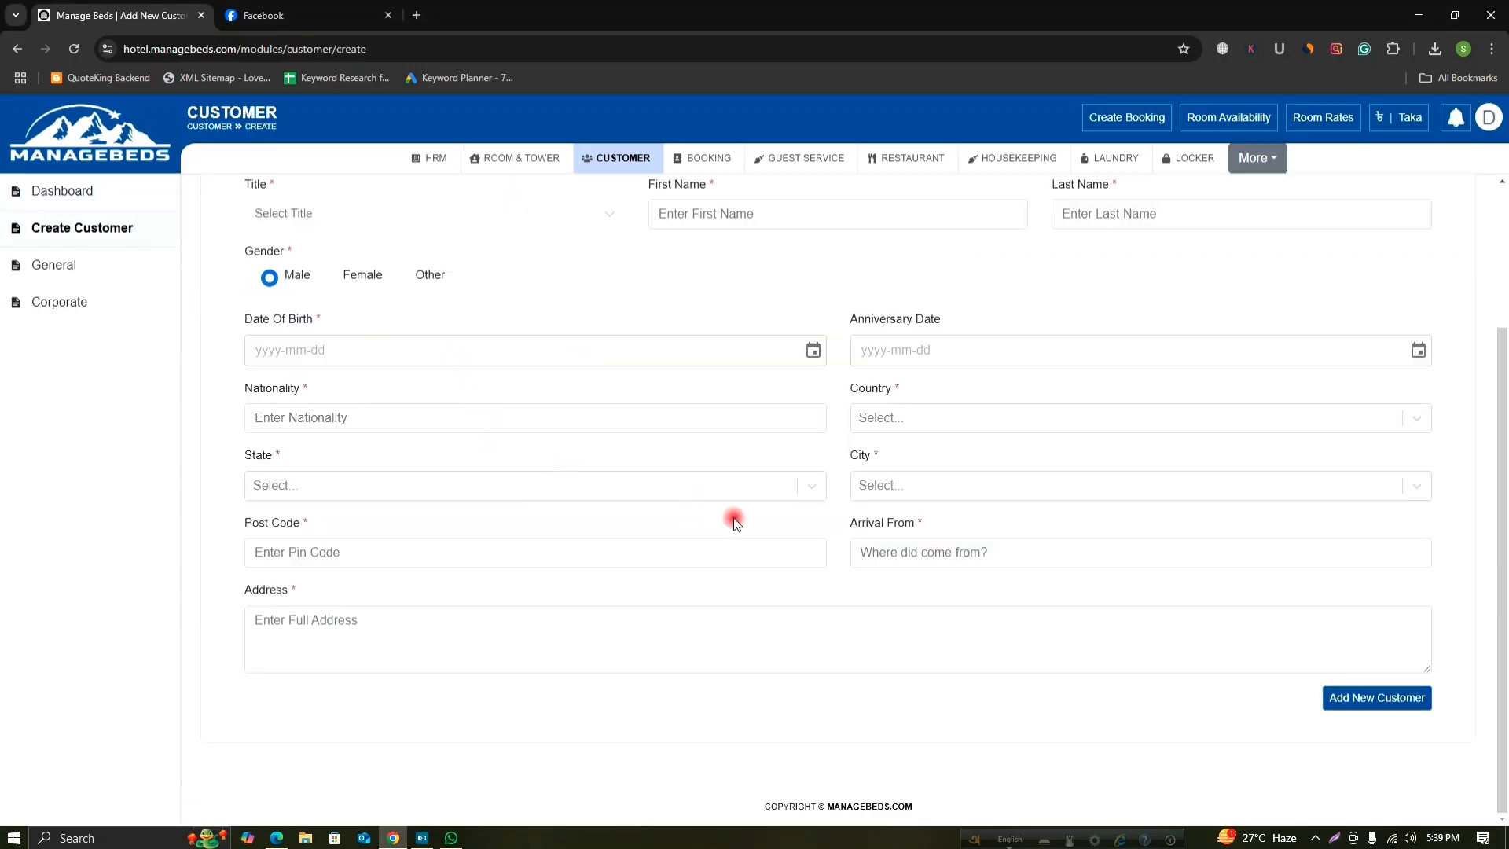
scroll(734, 517, "up", 3)
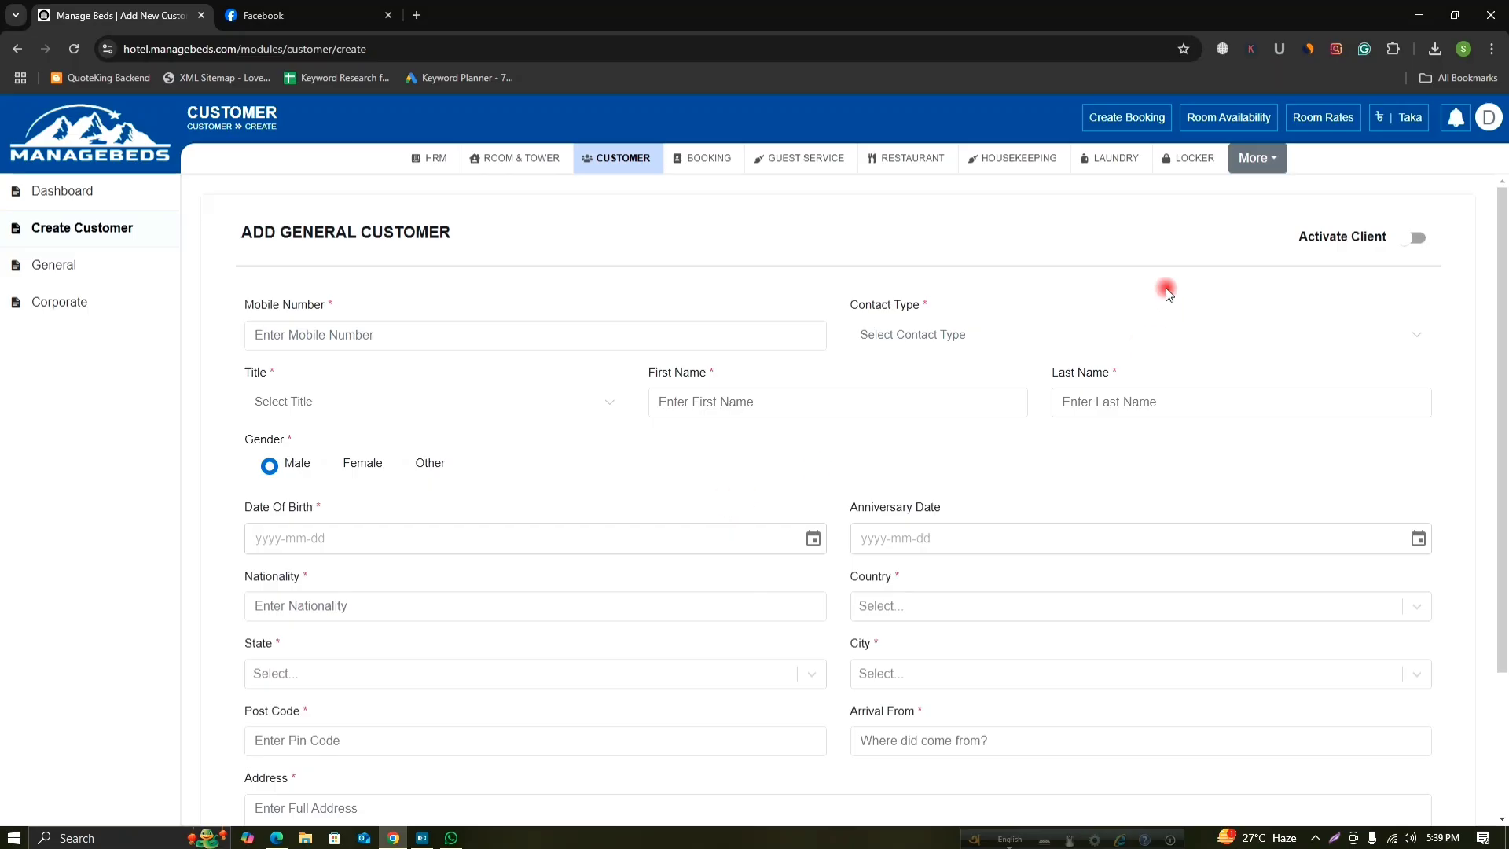
scroll(928, 464, "down", 3)
scroll(297, 340, "up", 2)
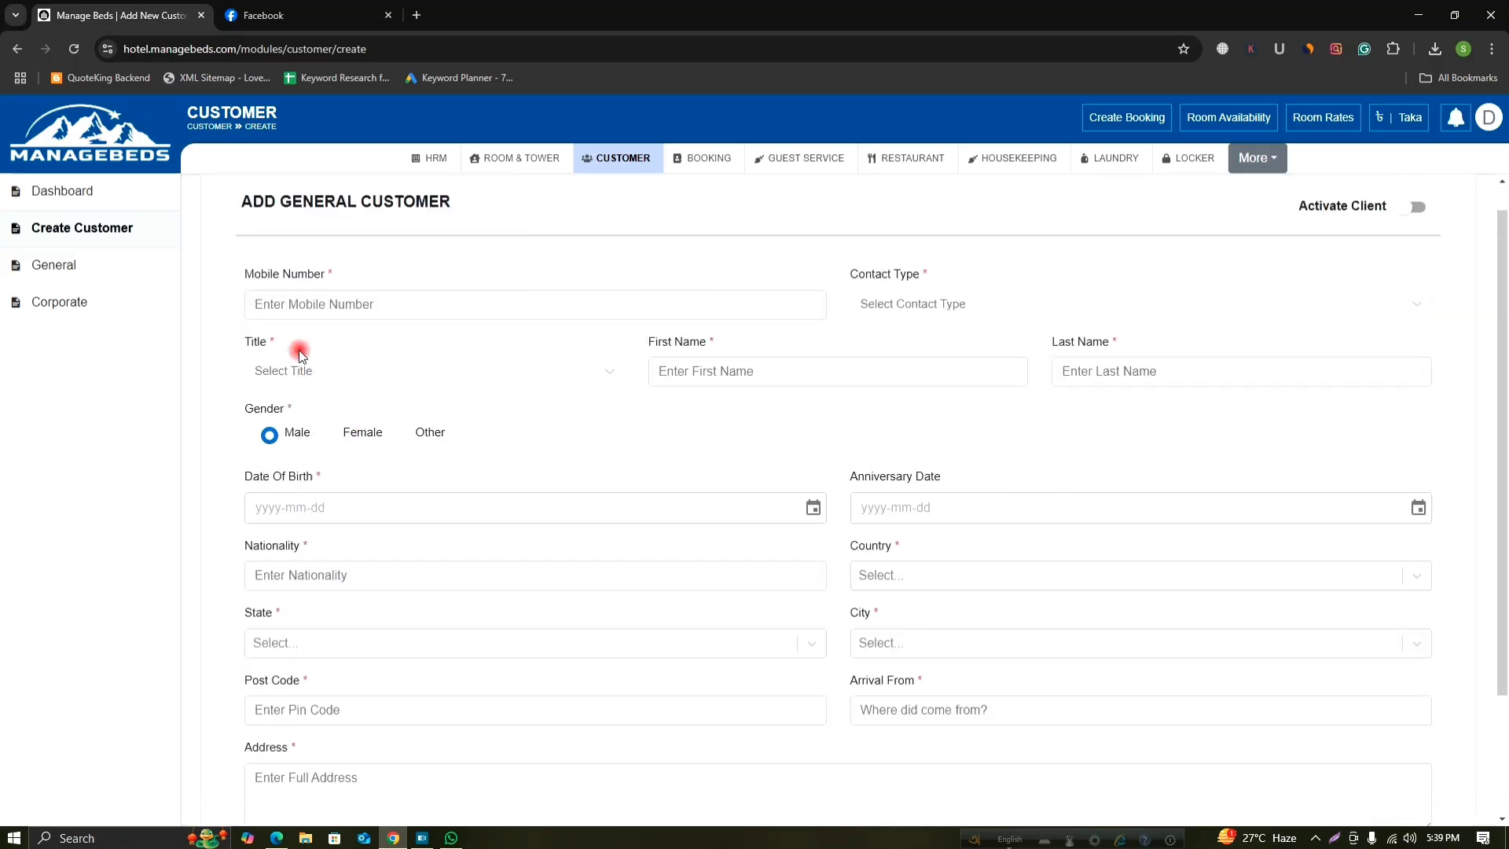
left_click(41, 259)
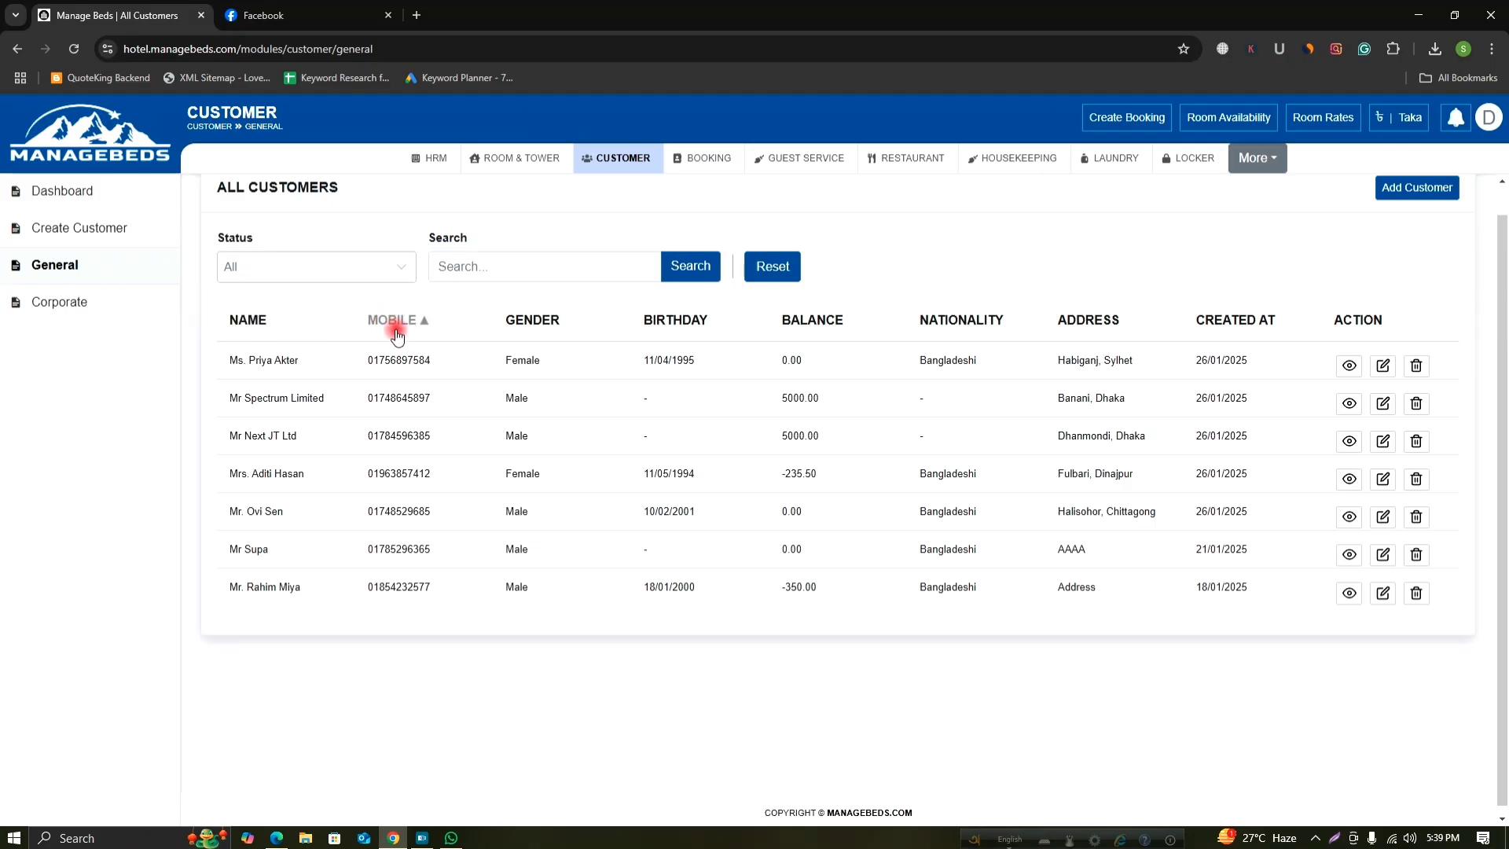
left_click(43, 306)
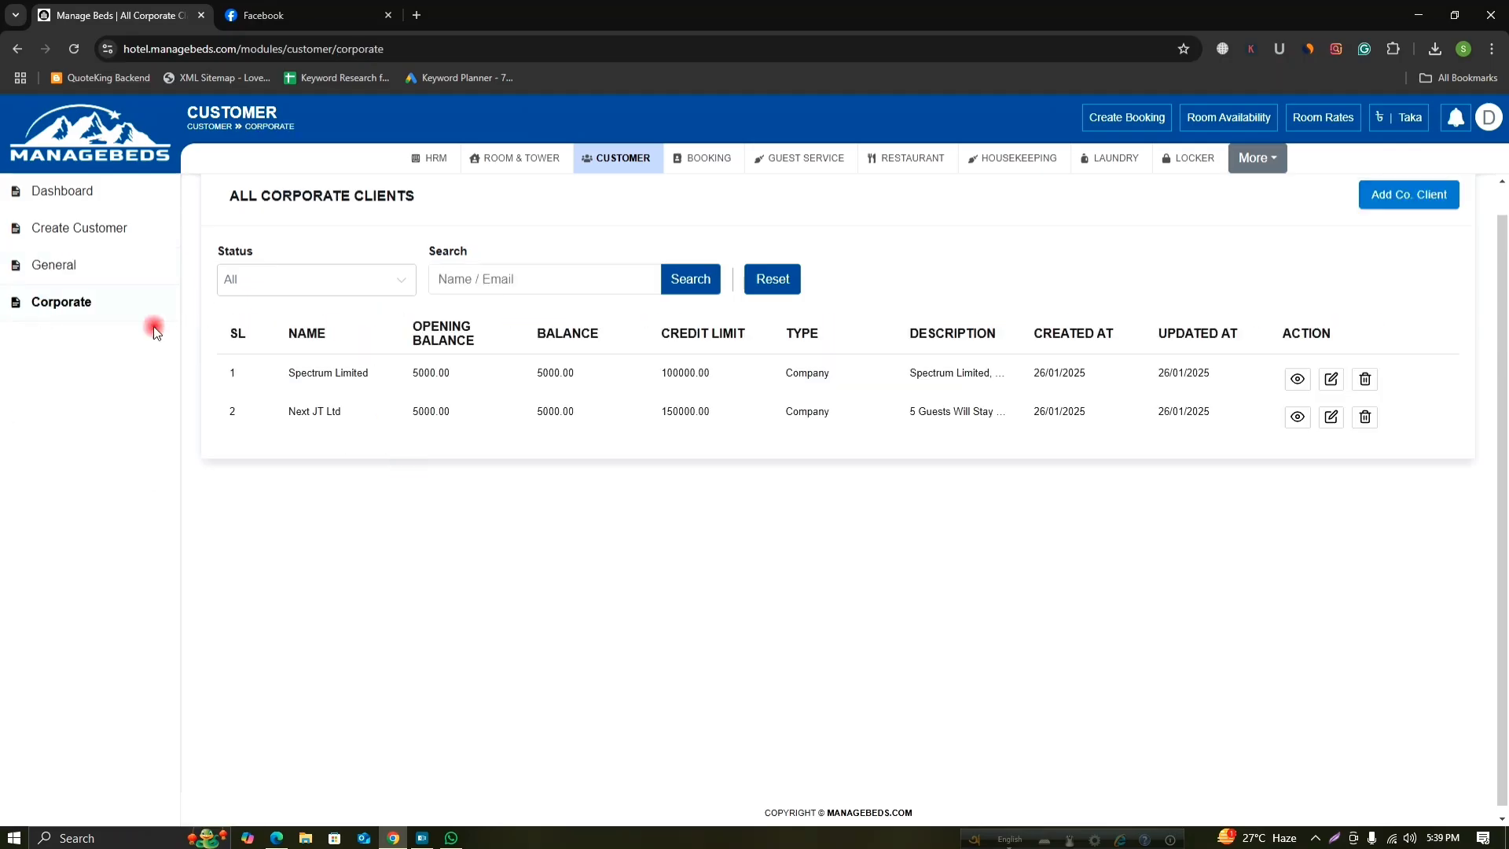
Return to the empty Add General Customer form.
left_click(98, 227)
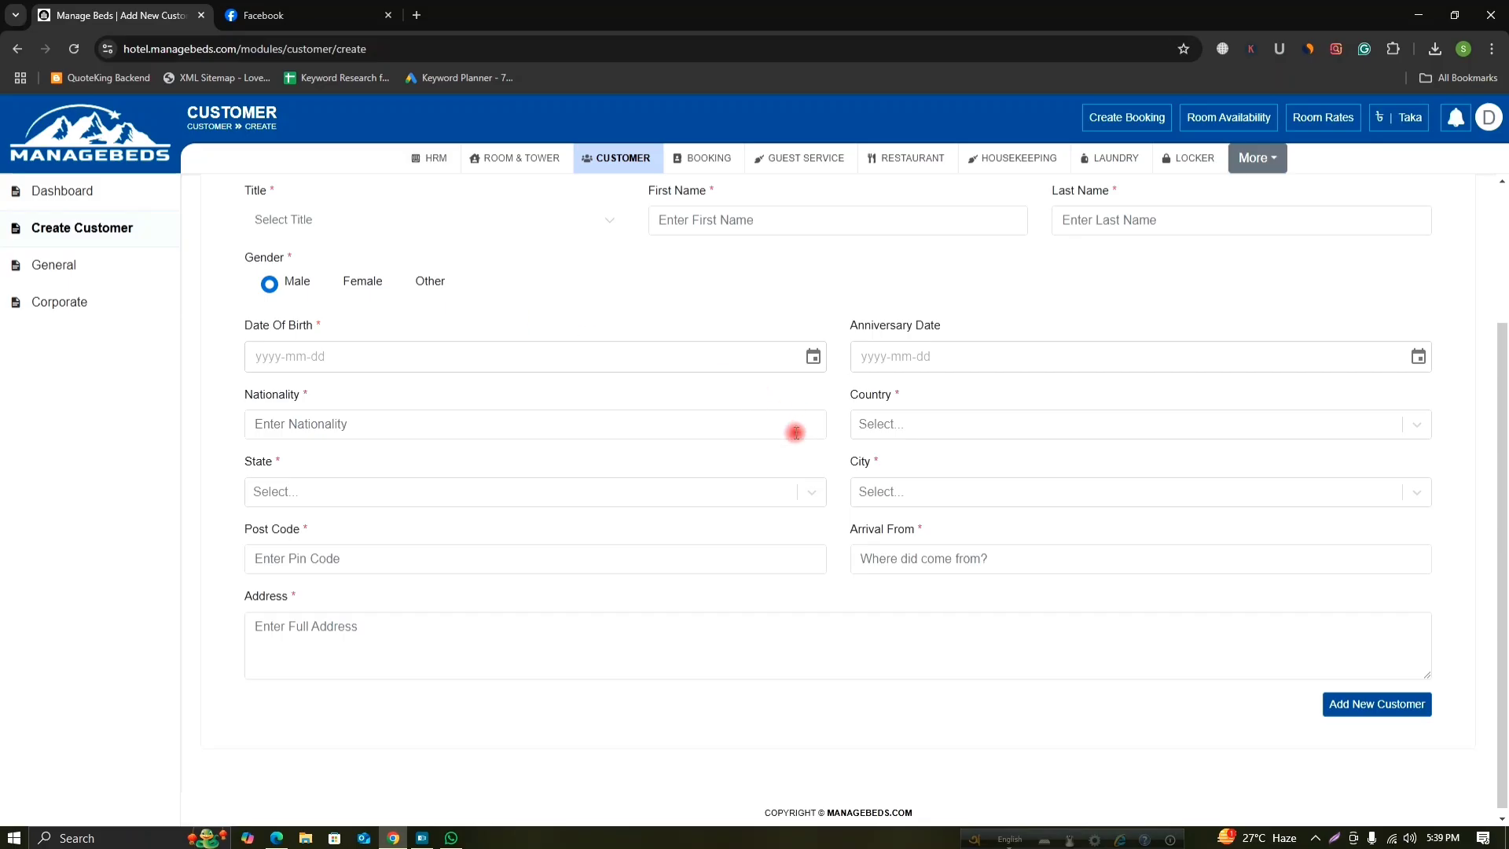
scroll(796, 432, "up", 3)
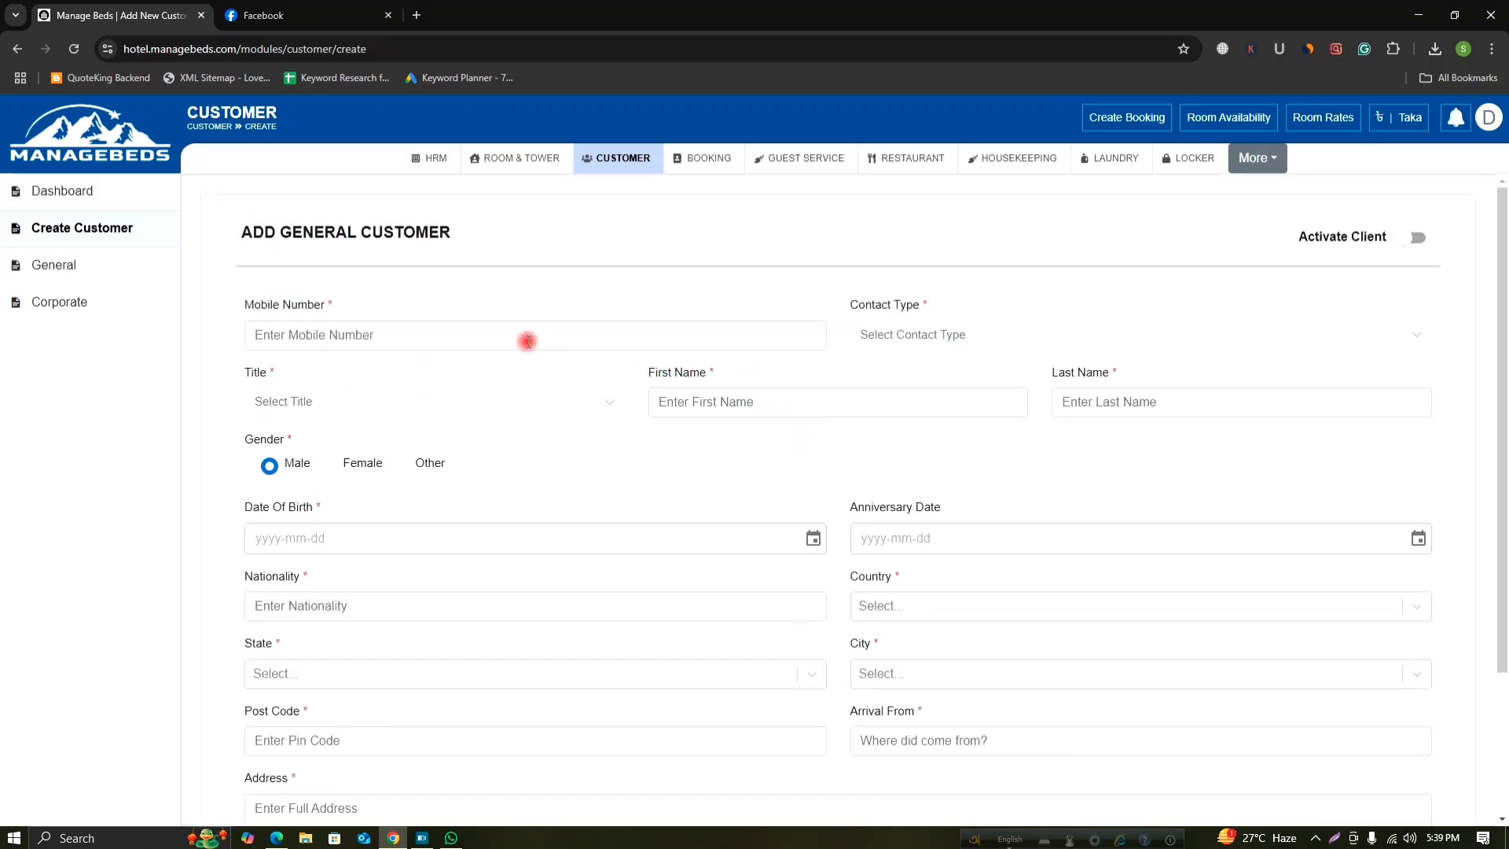
scroll(539, 385, "down", 3)
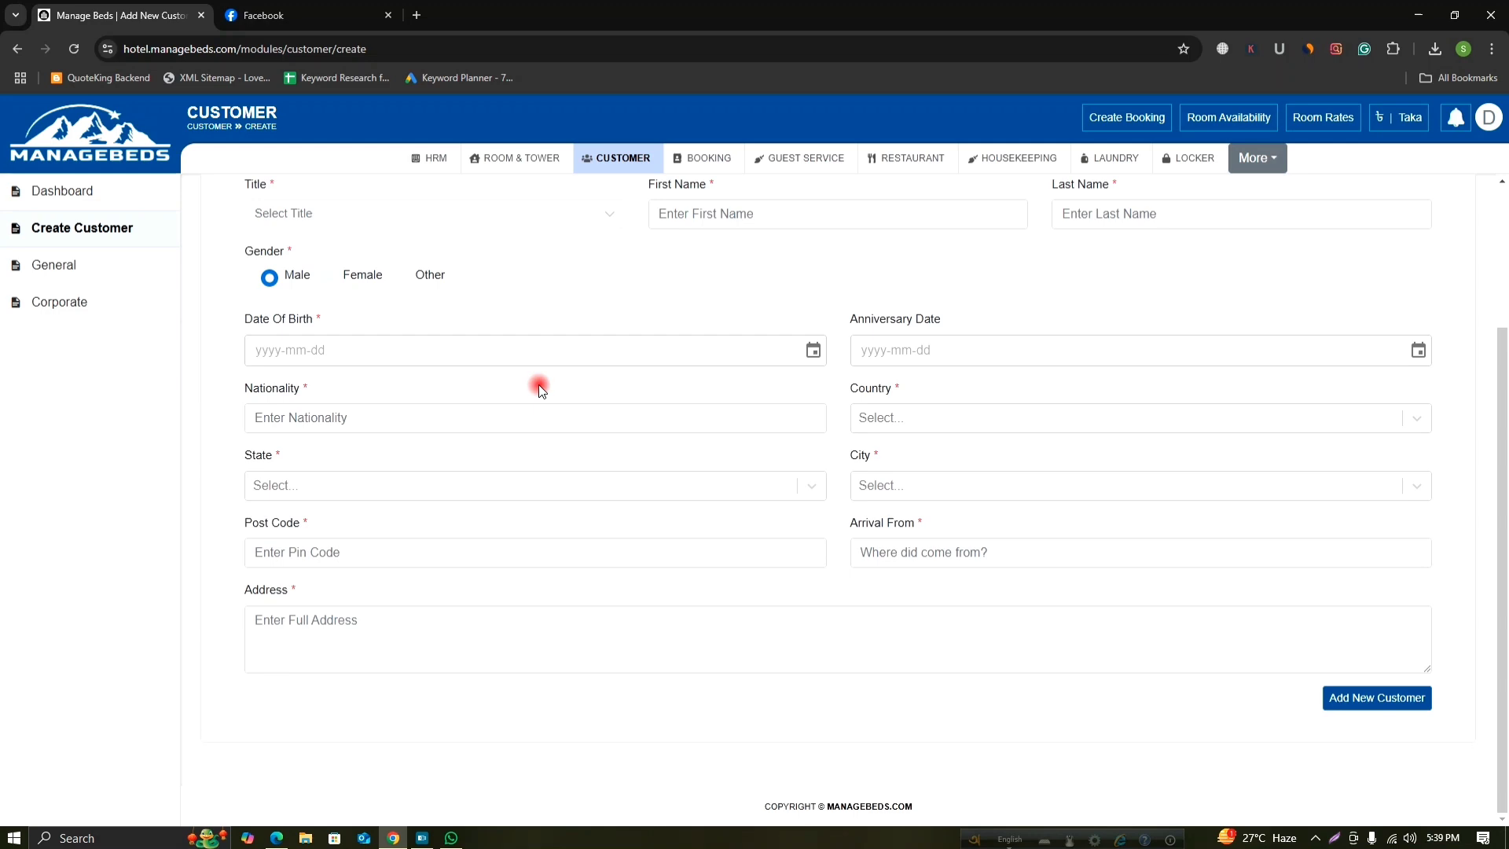
scroll(541, 391, "up", 3)
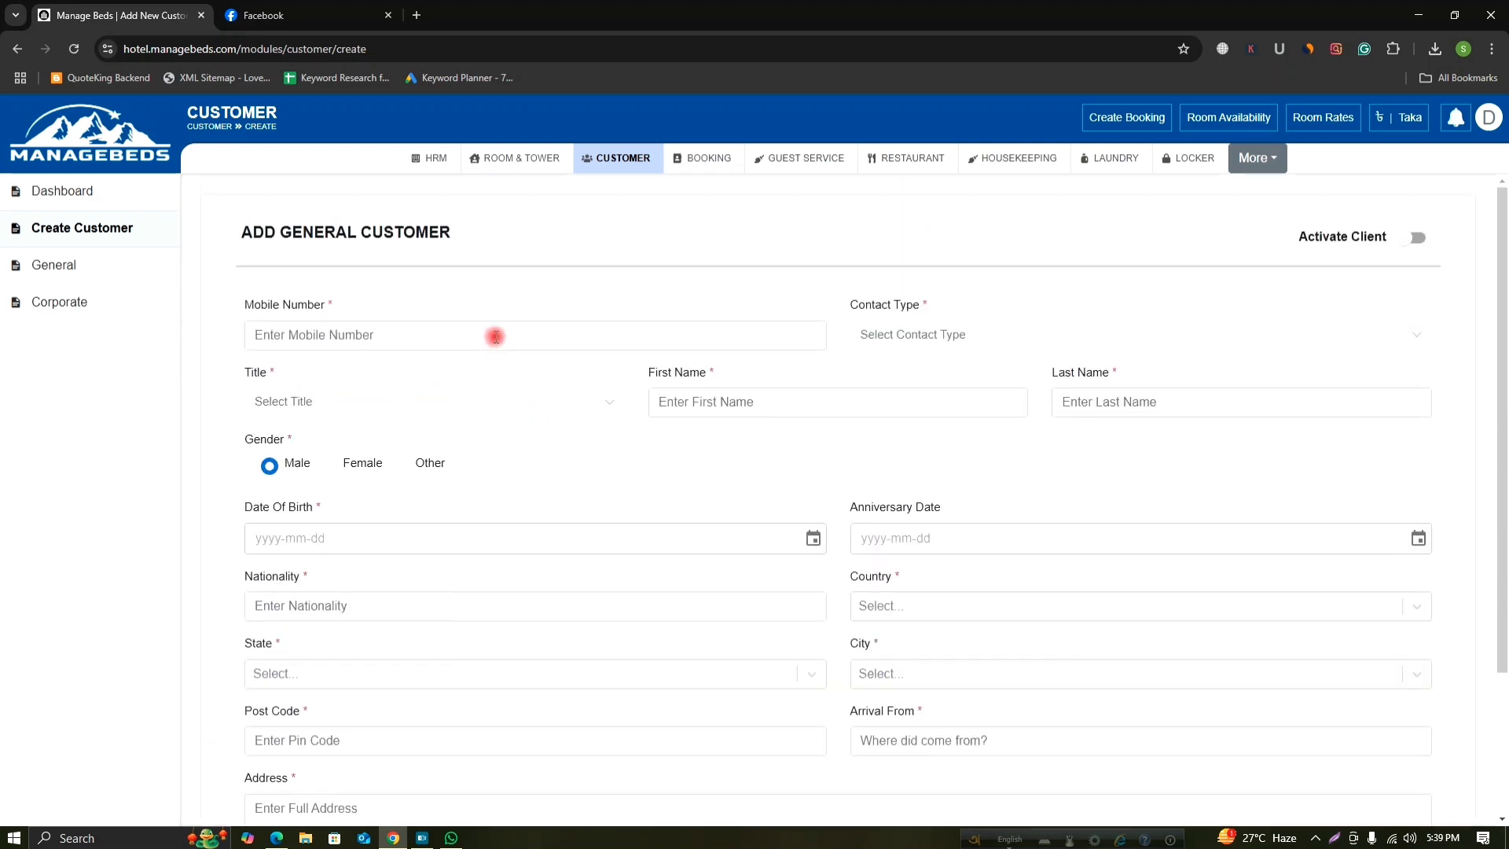
Enter the customer's mobile number, set Contact Type to Home and choose the title Mr.
left_click(496, 337)
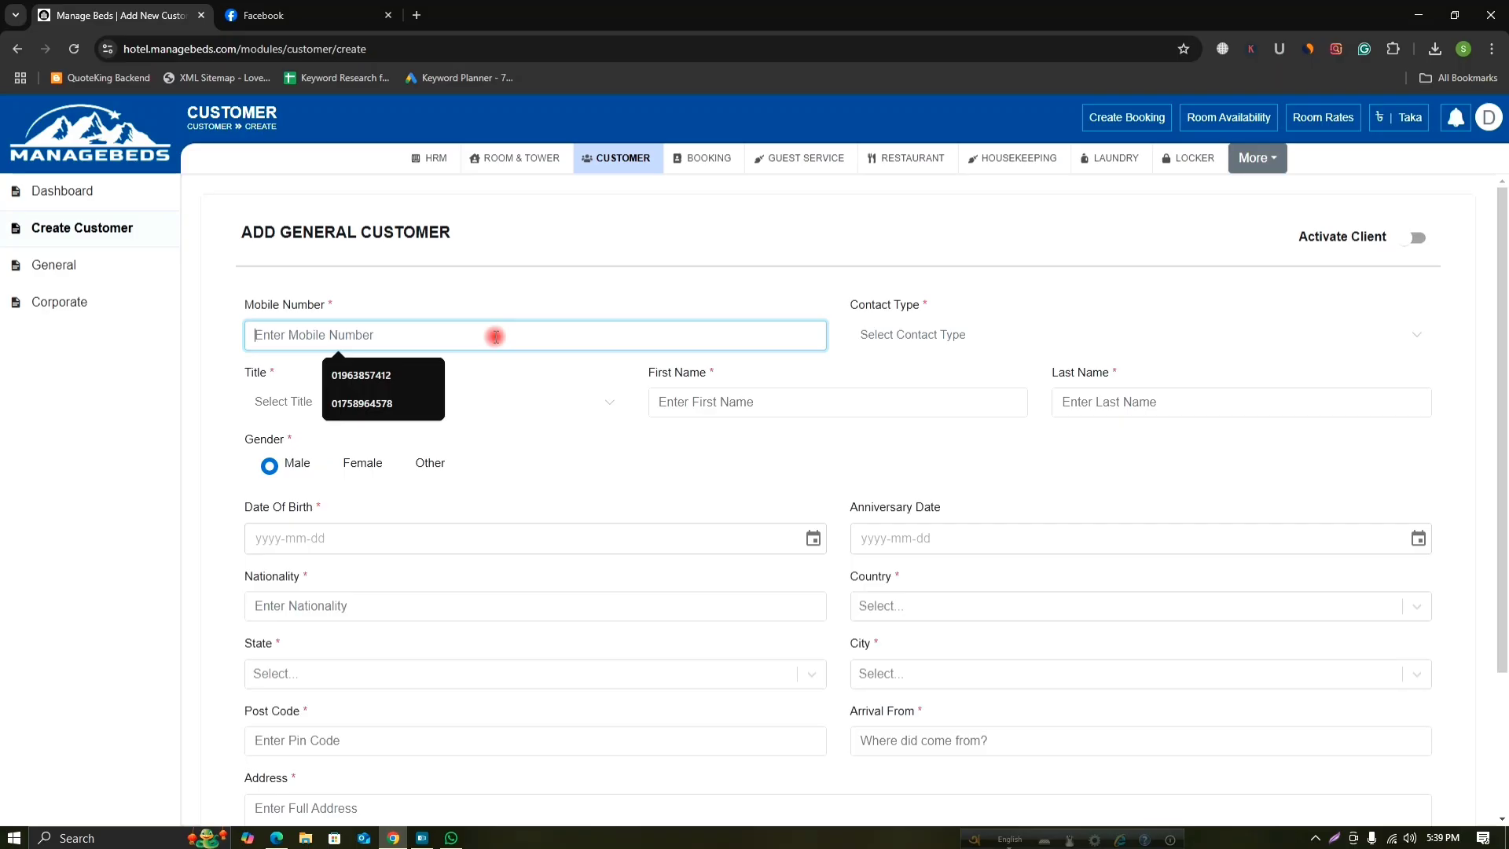
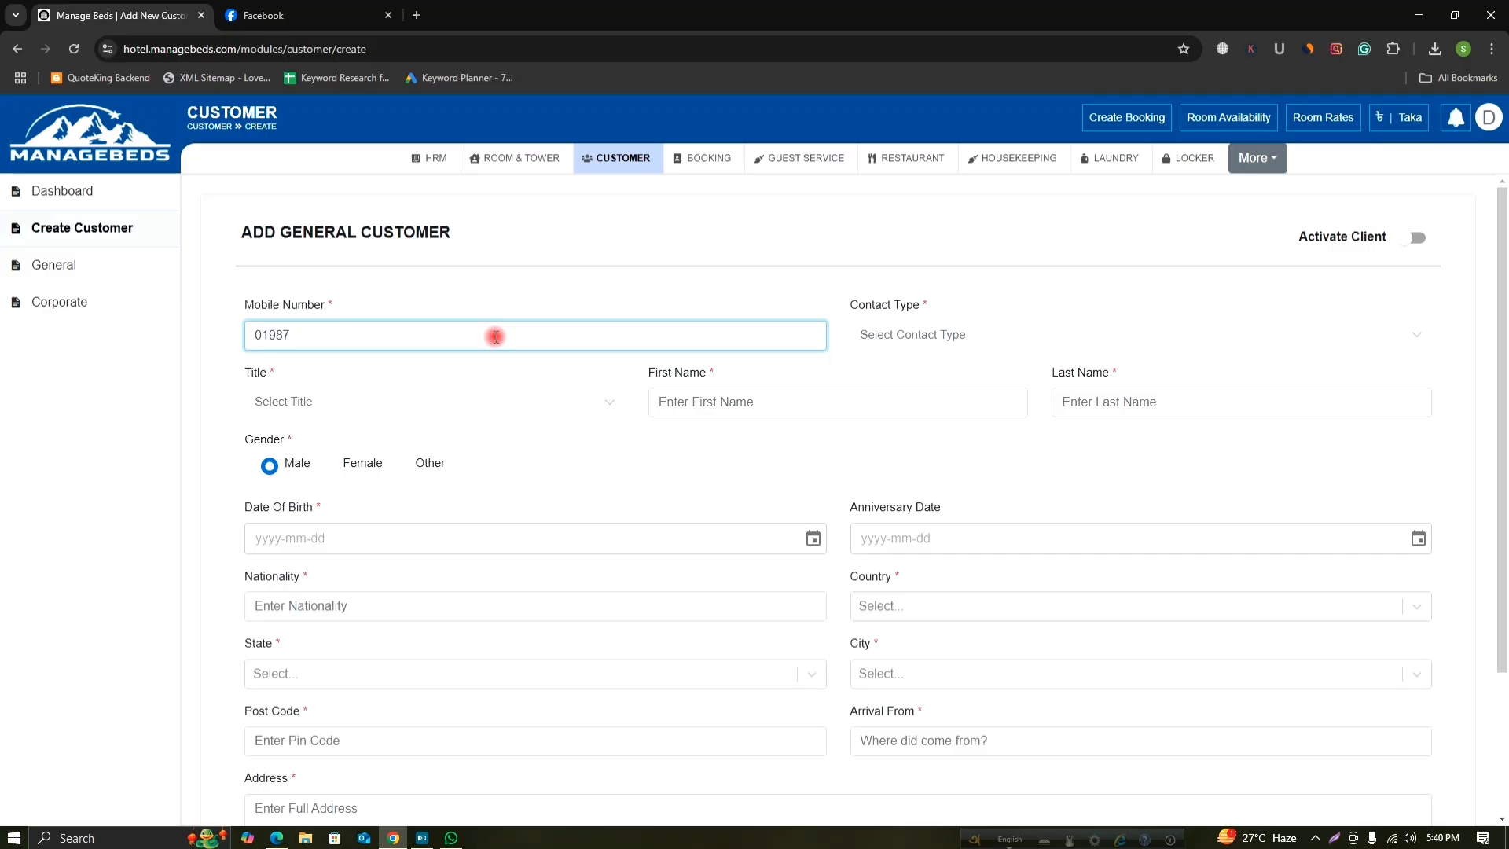
left_click(930, 336)
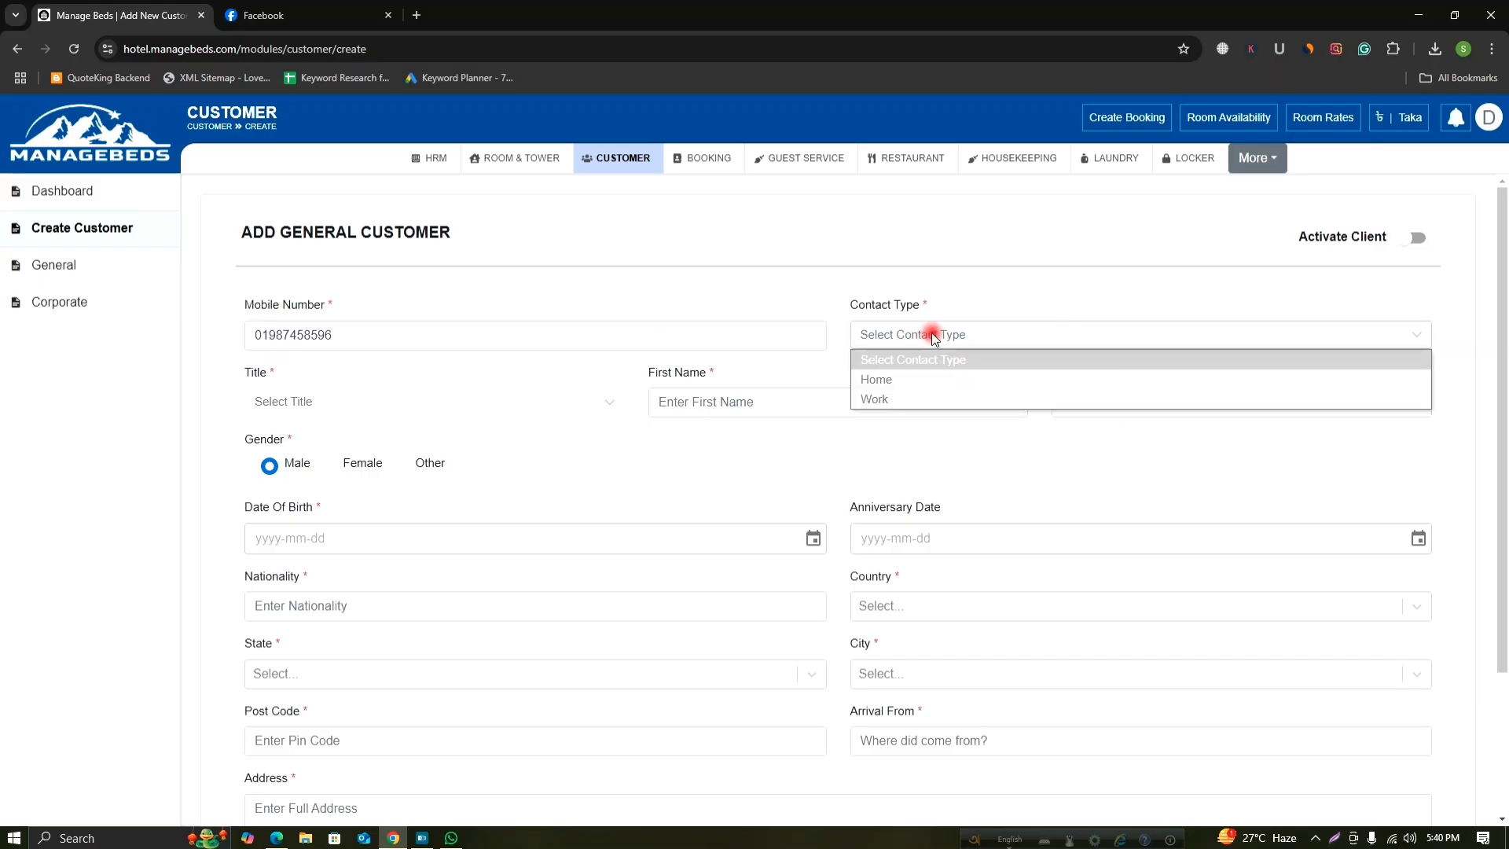
left_click(930, 379)
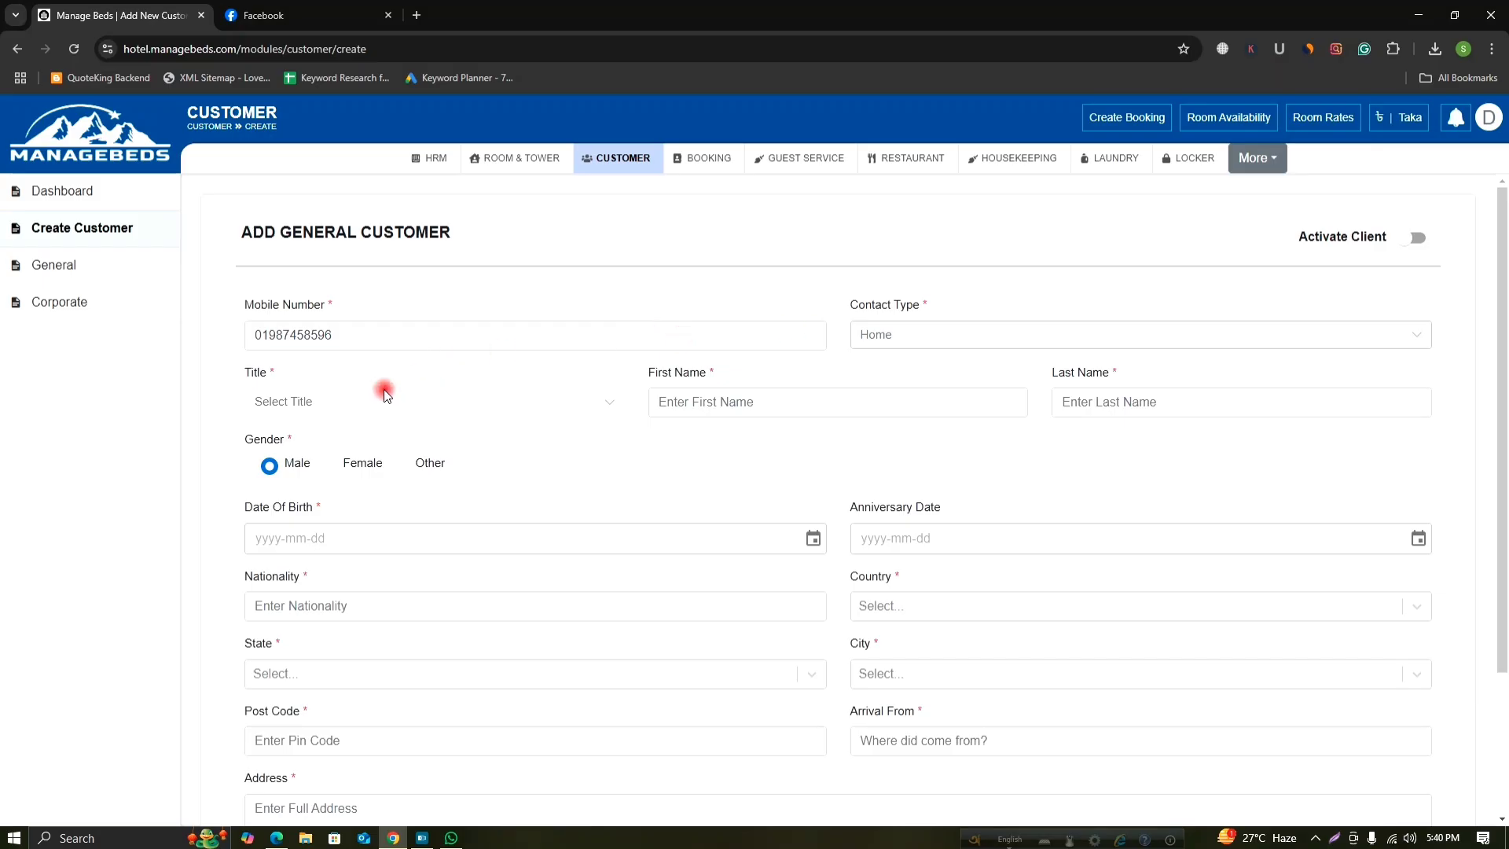
left_click(344, 404)
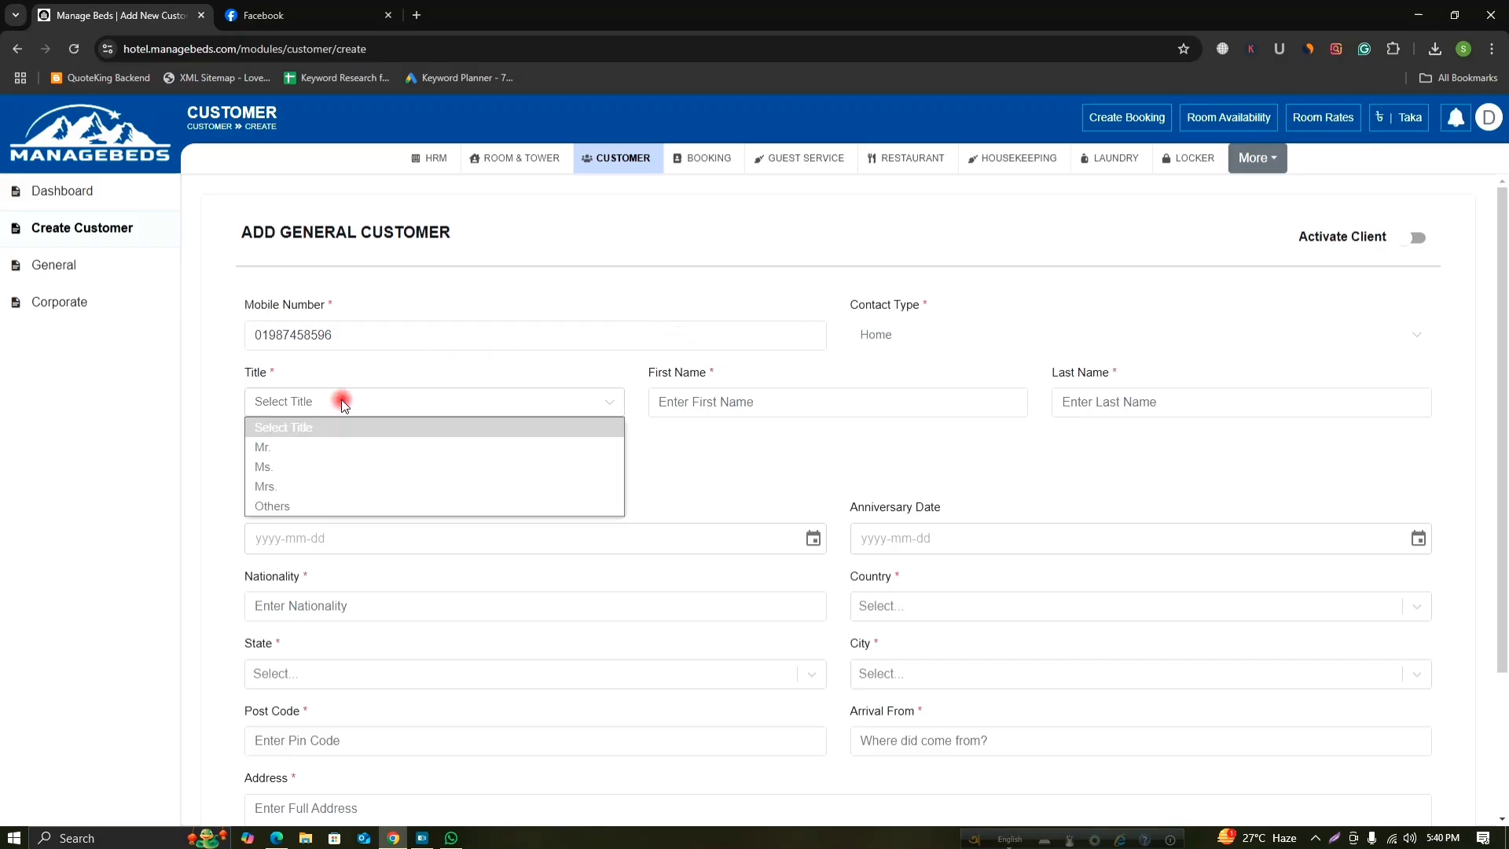
left_click(281, 446)
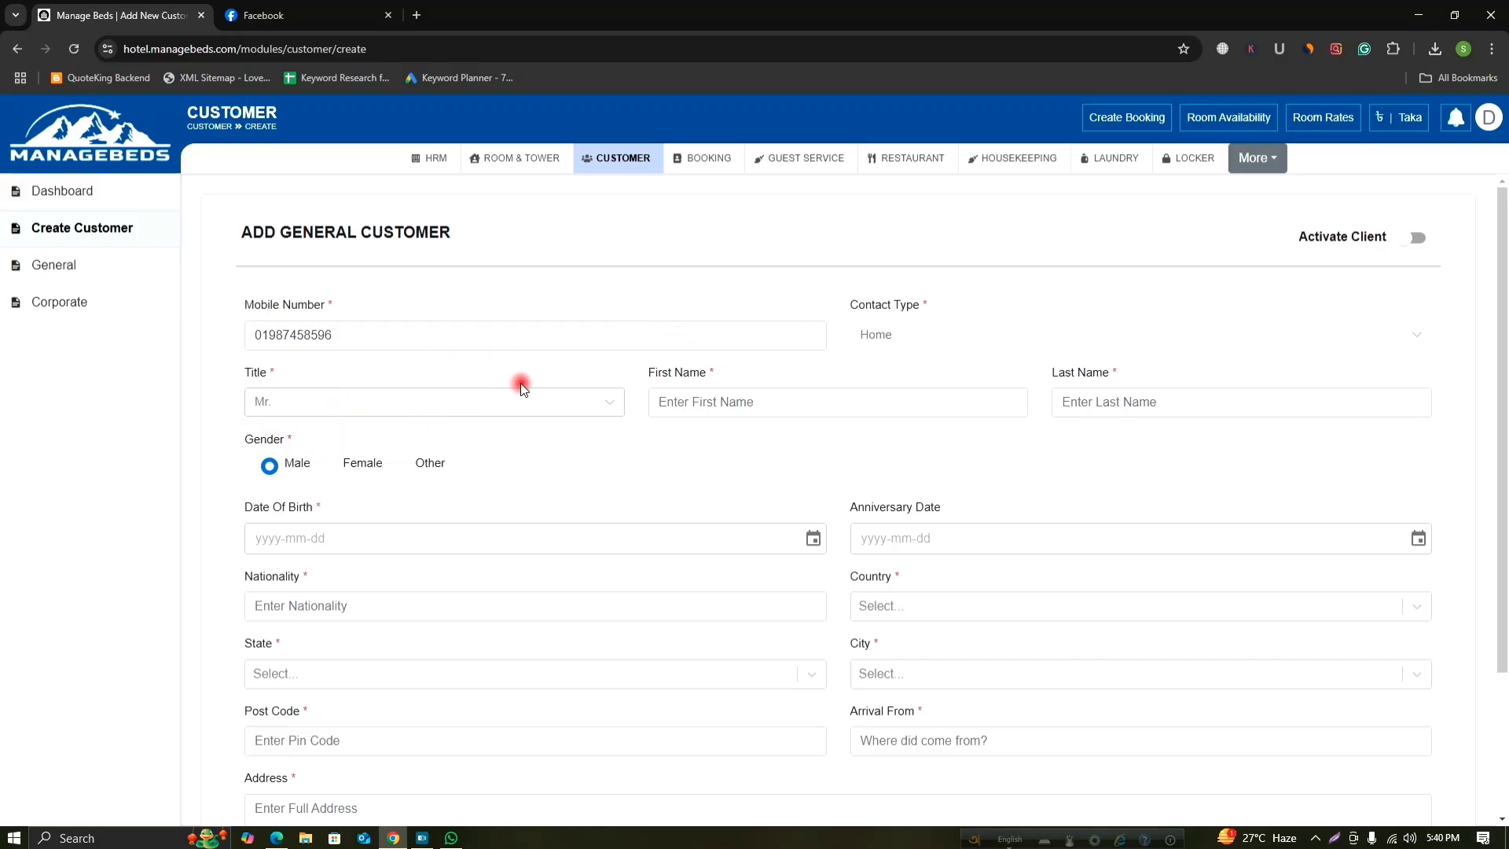
Type the customer's first name and begin typing the last name.
left_click(696, 405)
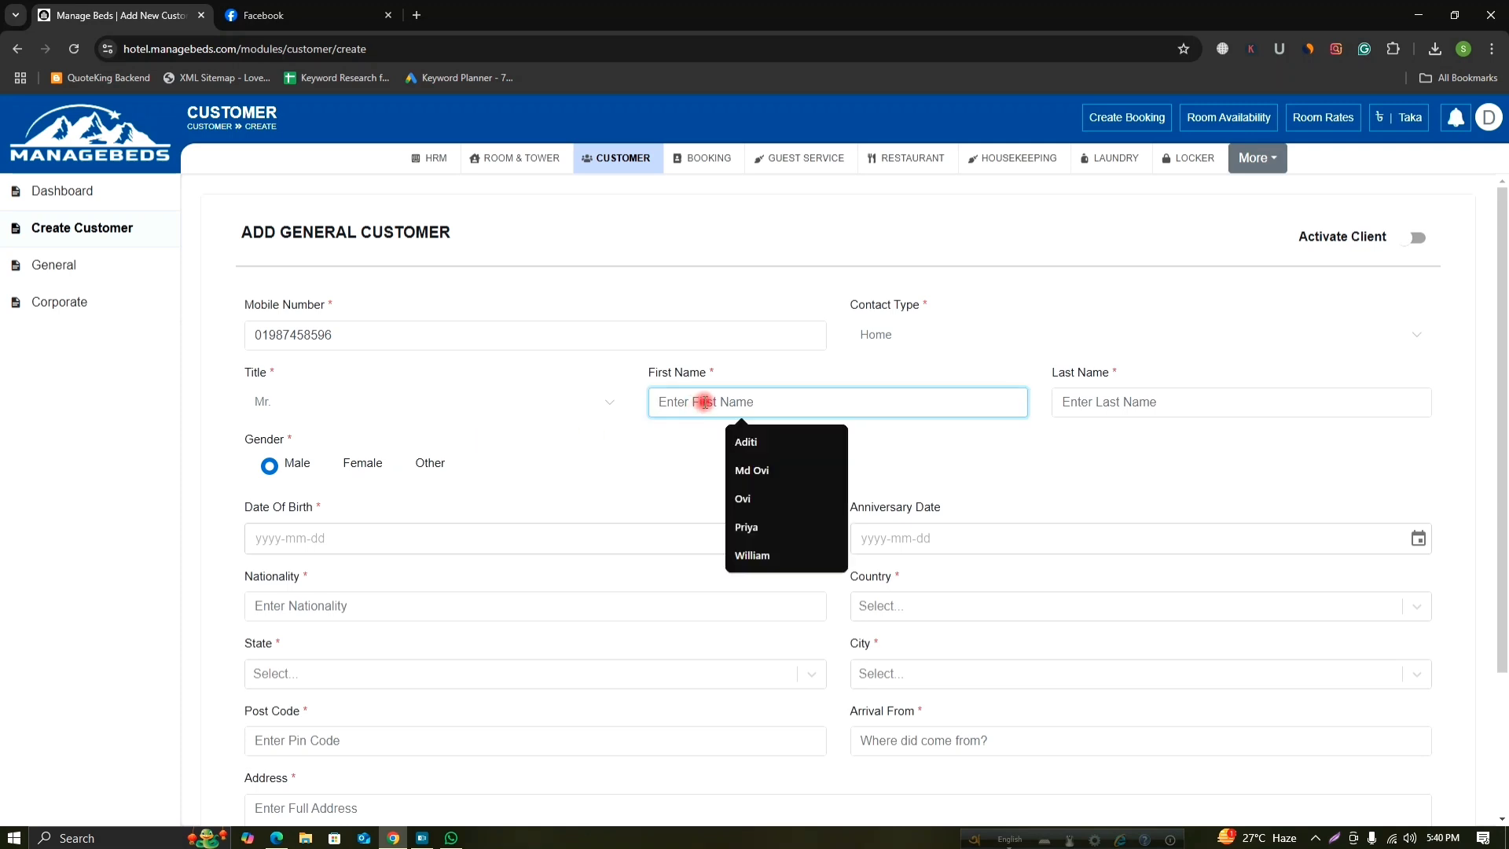
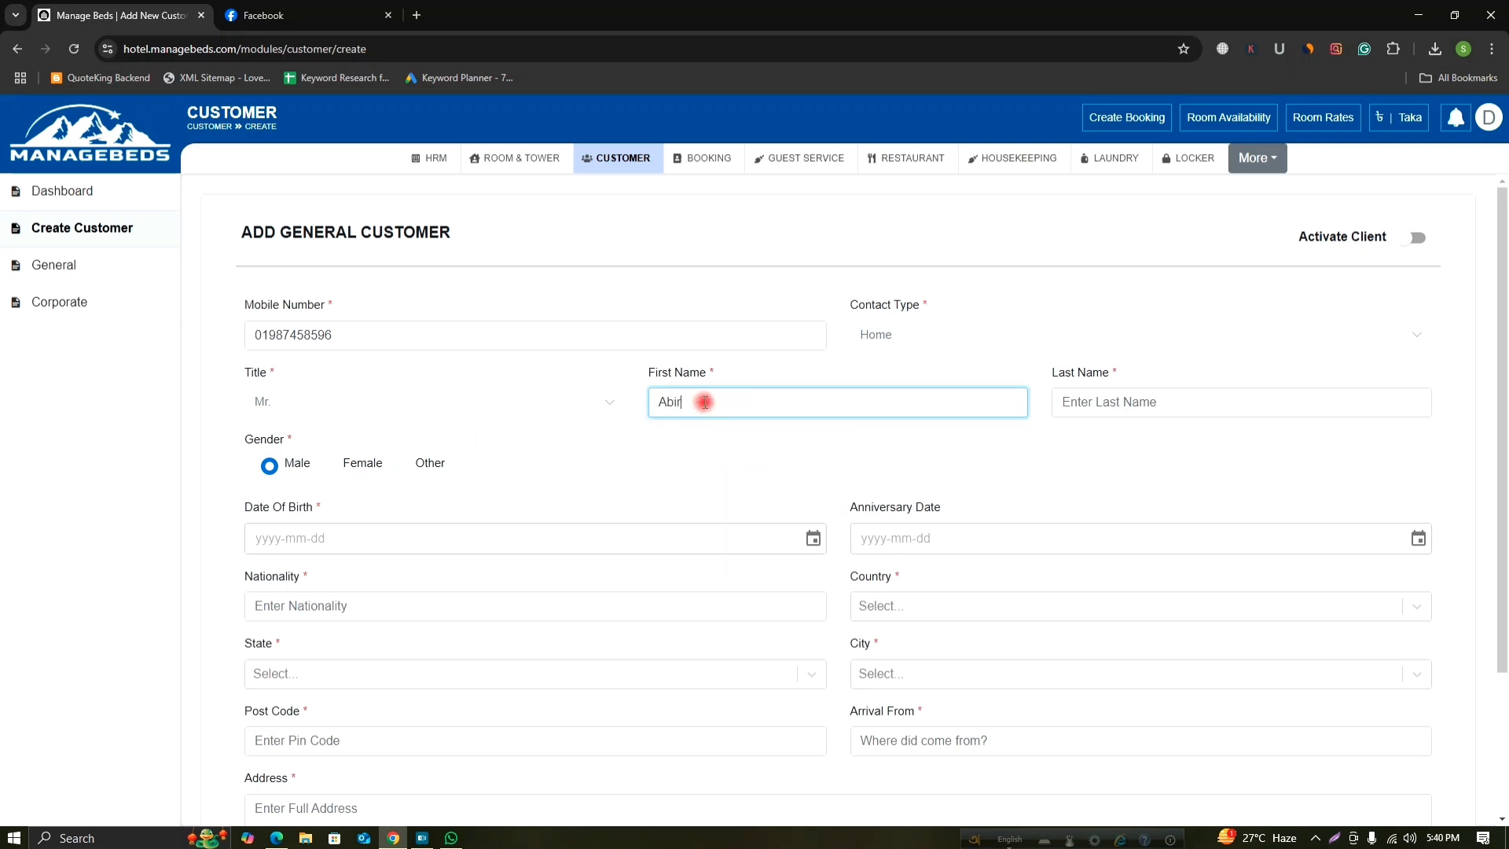
left_click(1094, 402)
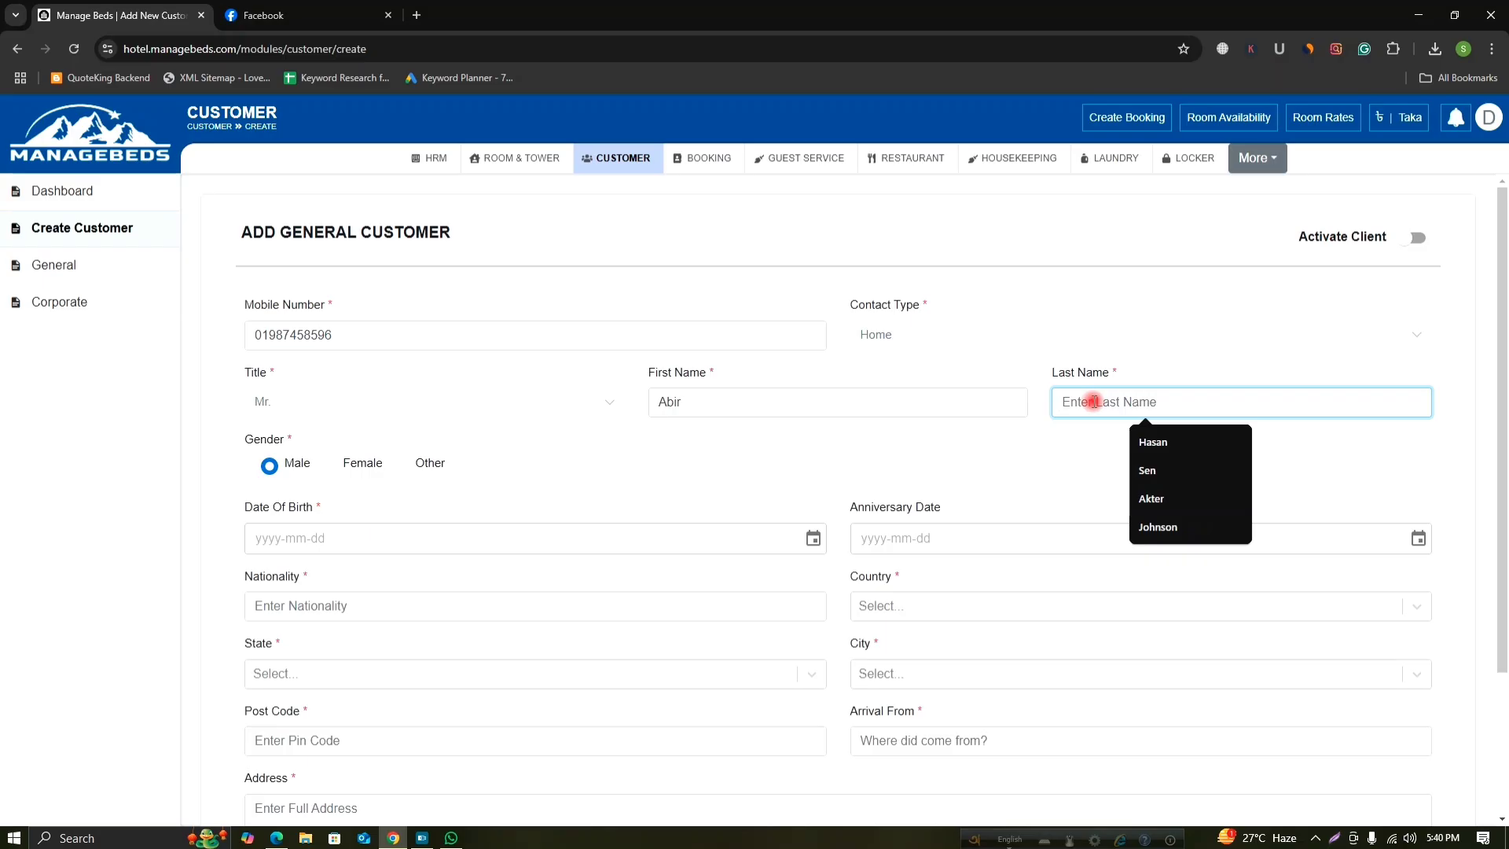
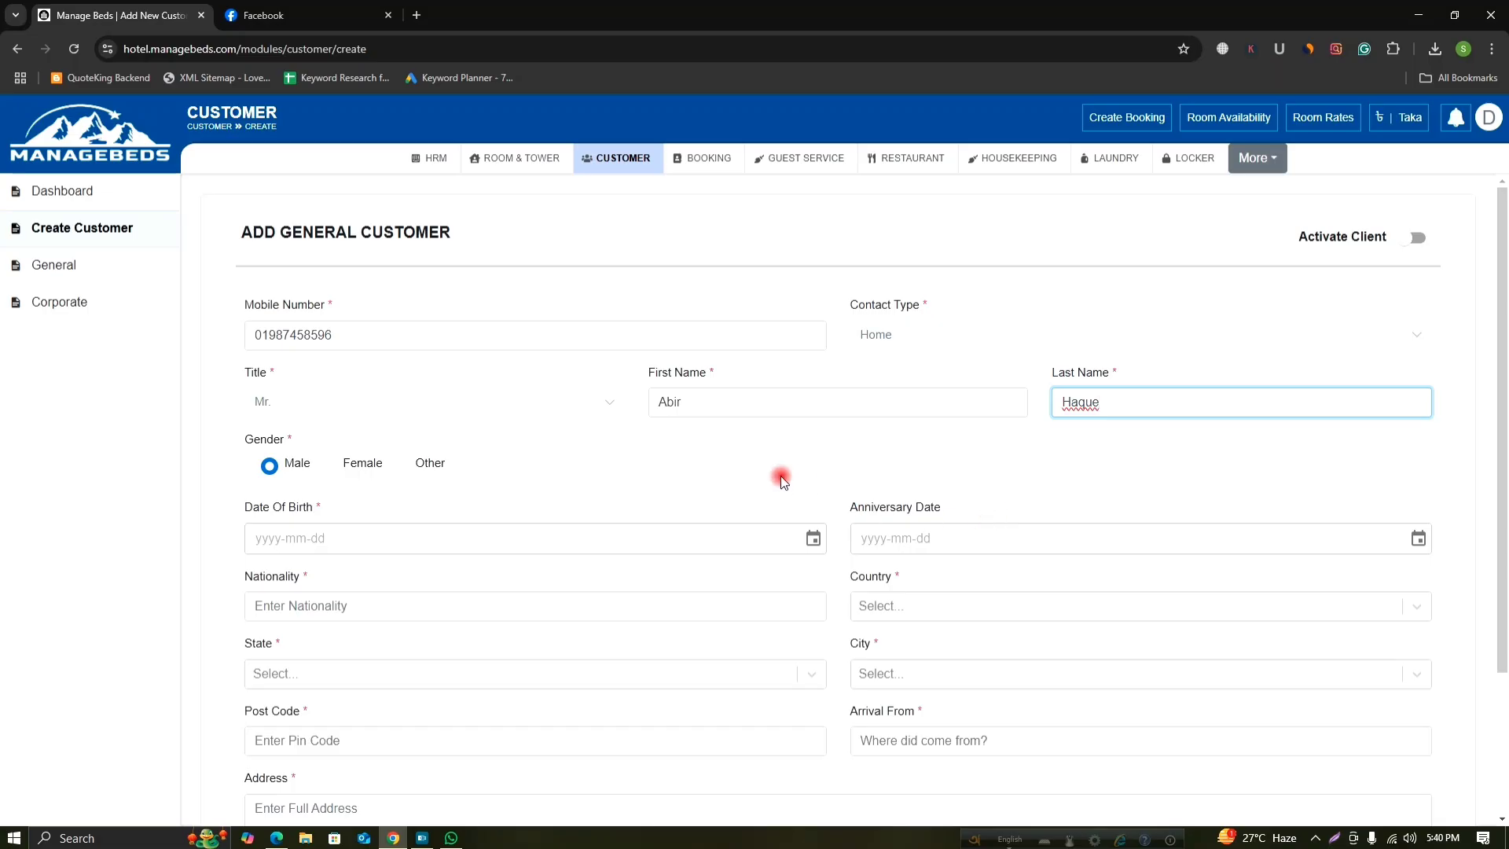
Keep gender as Male and select 1986 in the date of birth calendar.
left_click(270, 466)
left_click(313, 538)
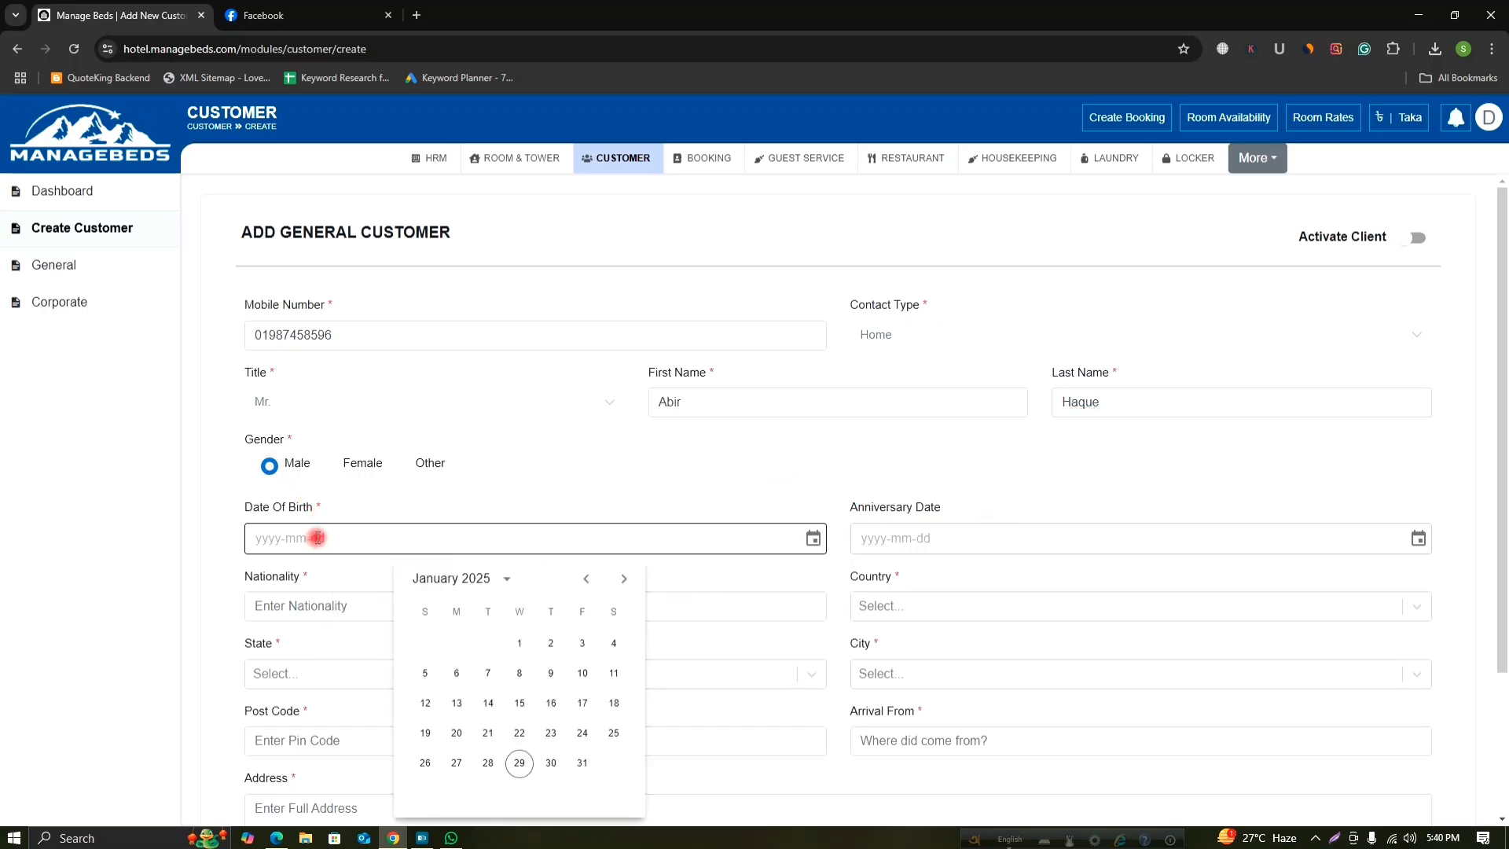
left_click(319, 538)
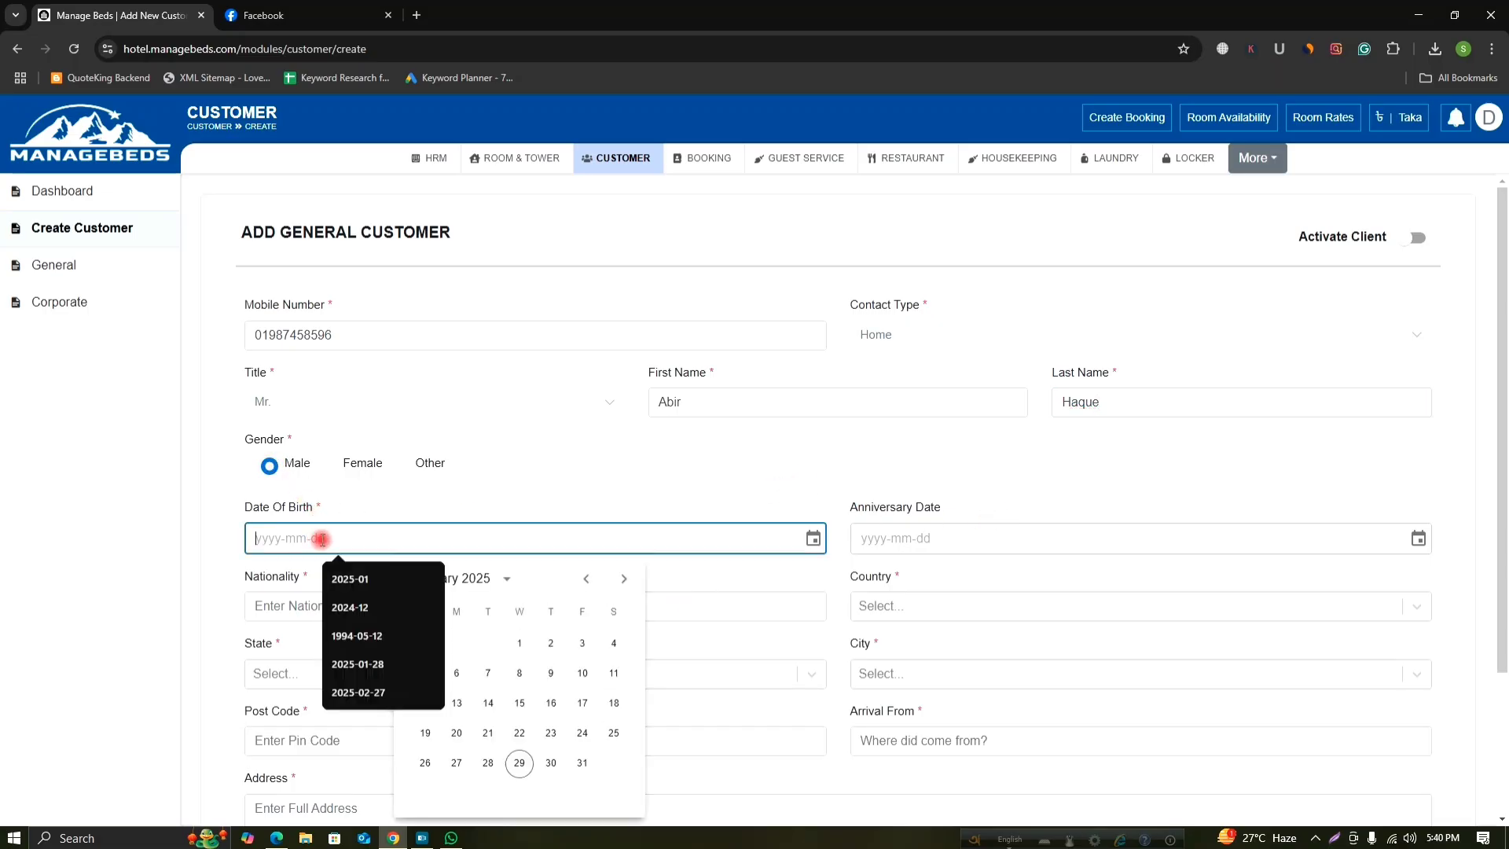
left_click(813, 539)
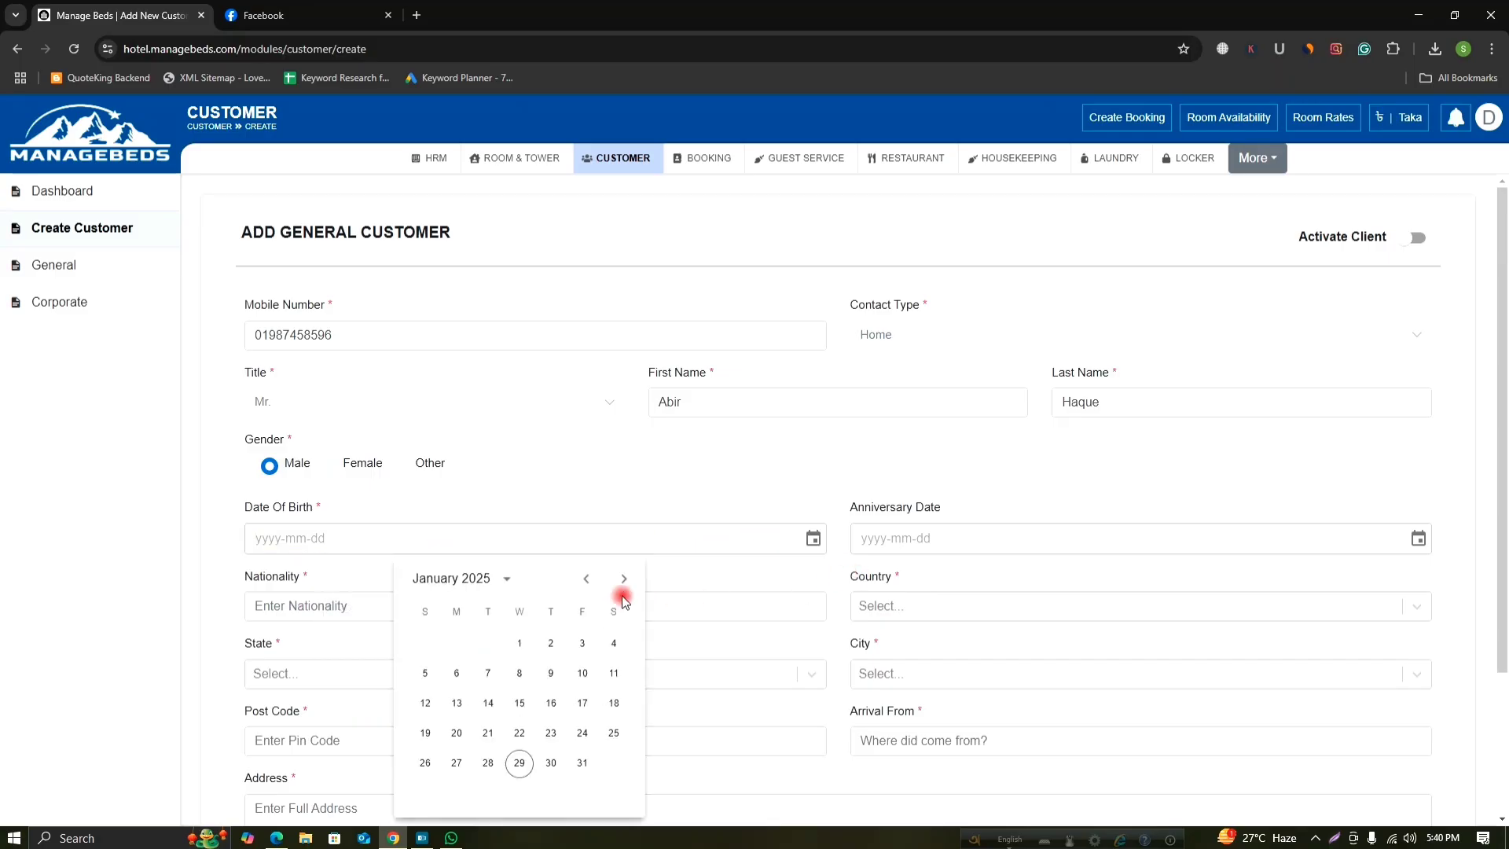
left_click(463, 579)
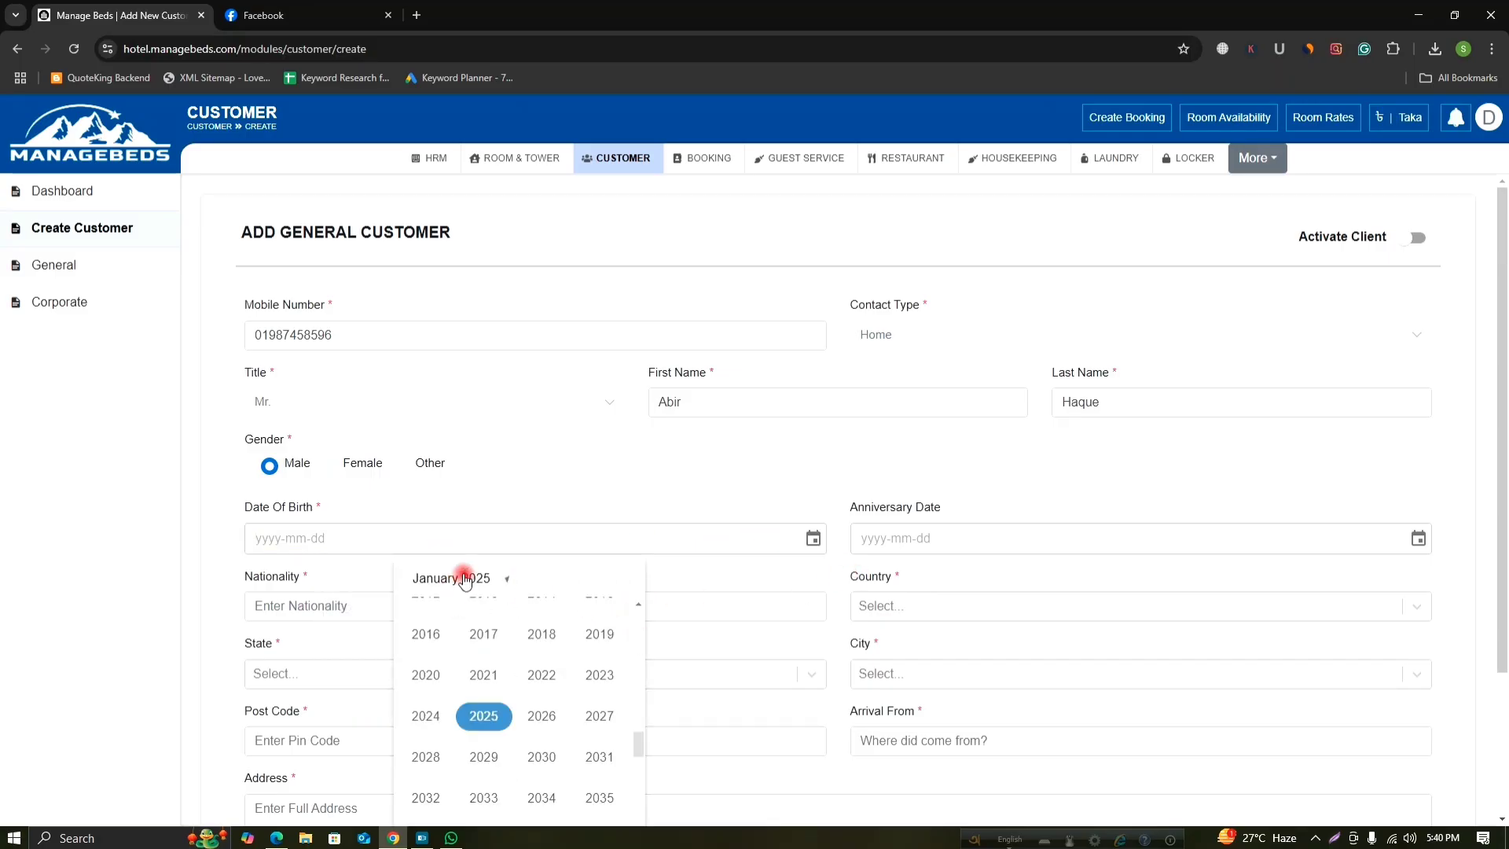
scroll(557, 710, "up", 3)
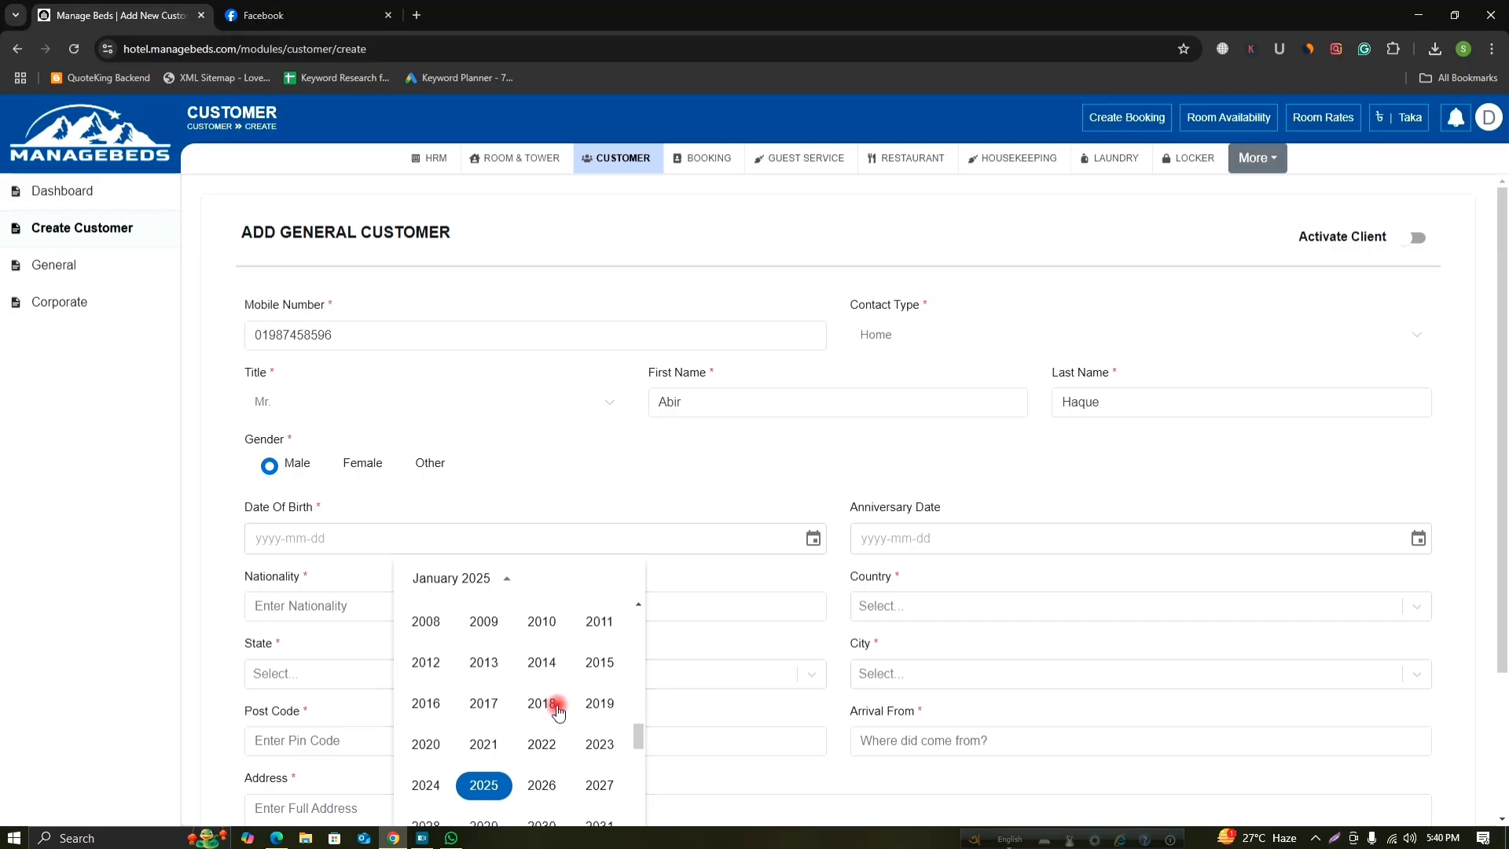
scroll(557, 710, "up", 3)
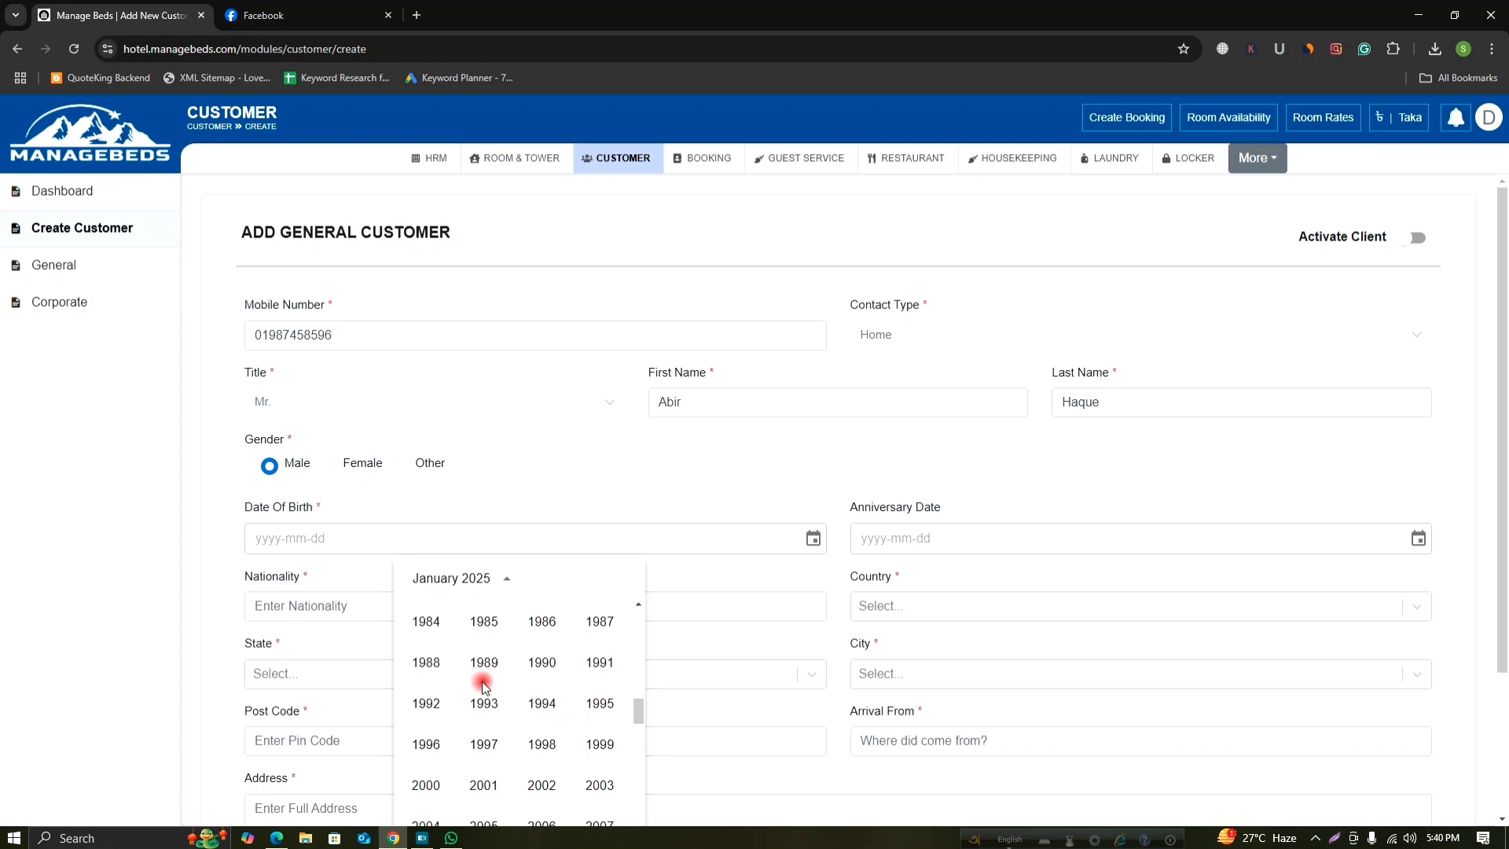
left_click(542, 621)
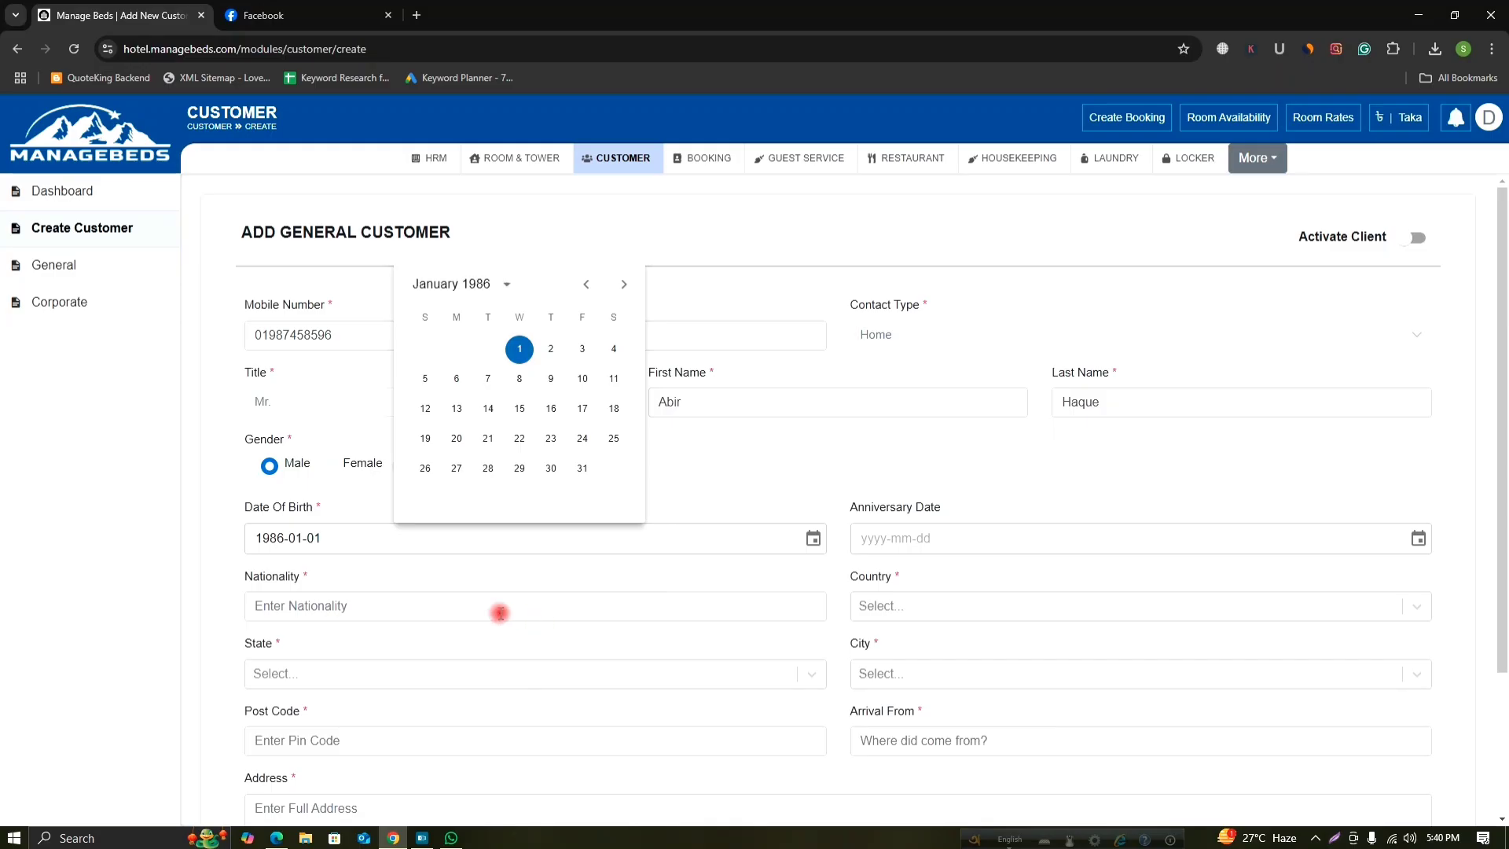
Move the calendar to April 1986 and pick day 20 as the birth date.
left_click(624, 285)
left_click(625, 284)
left_click(624, 285)
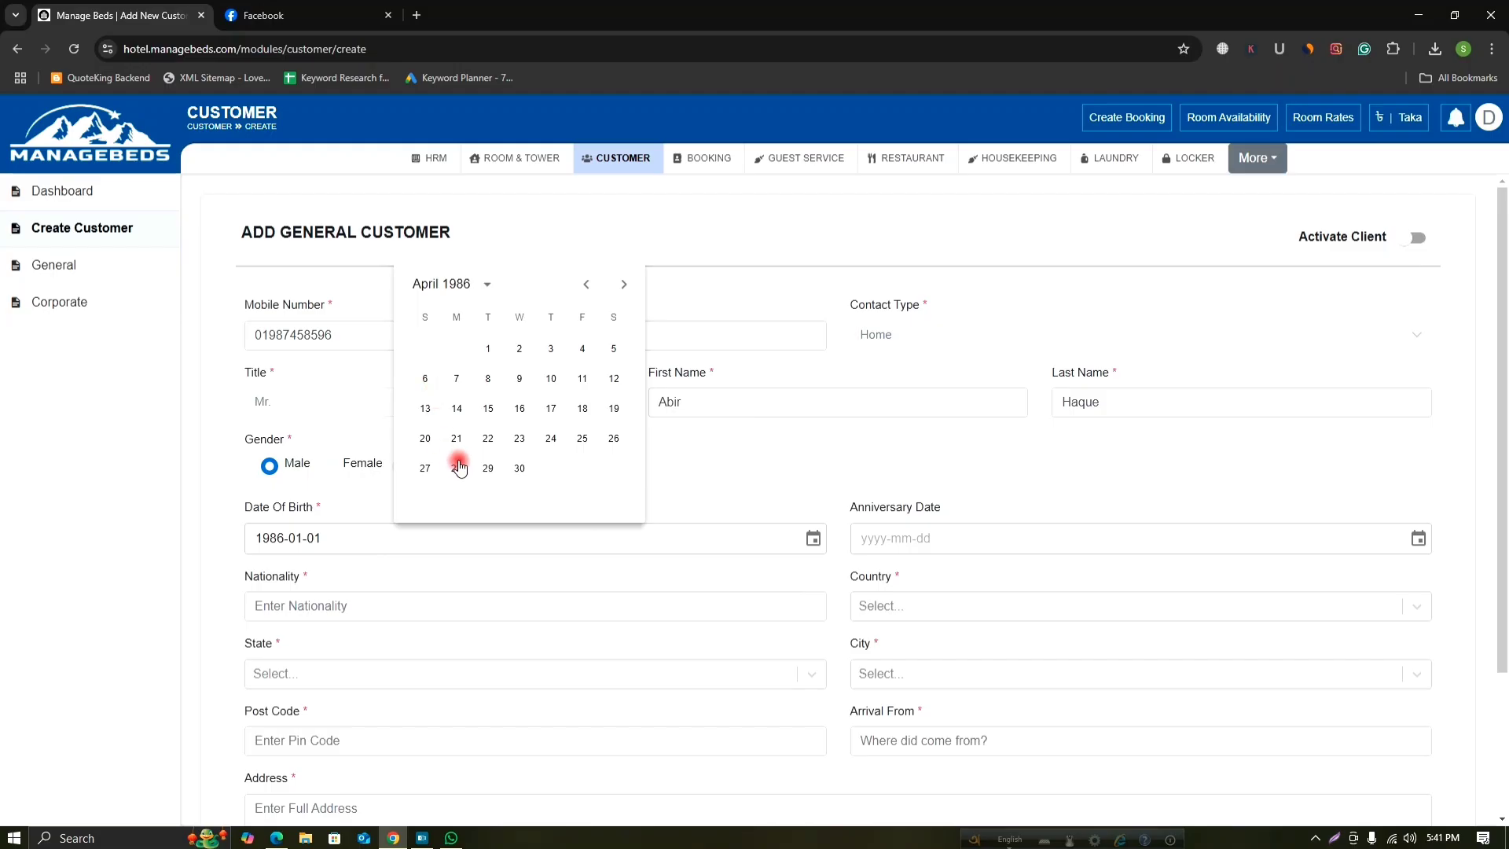
left_click(428, 442)
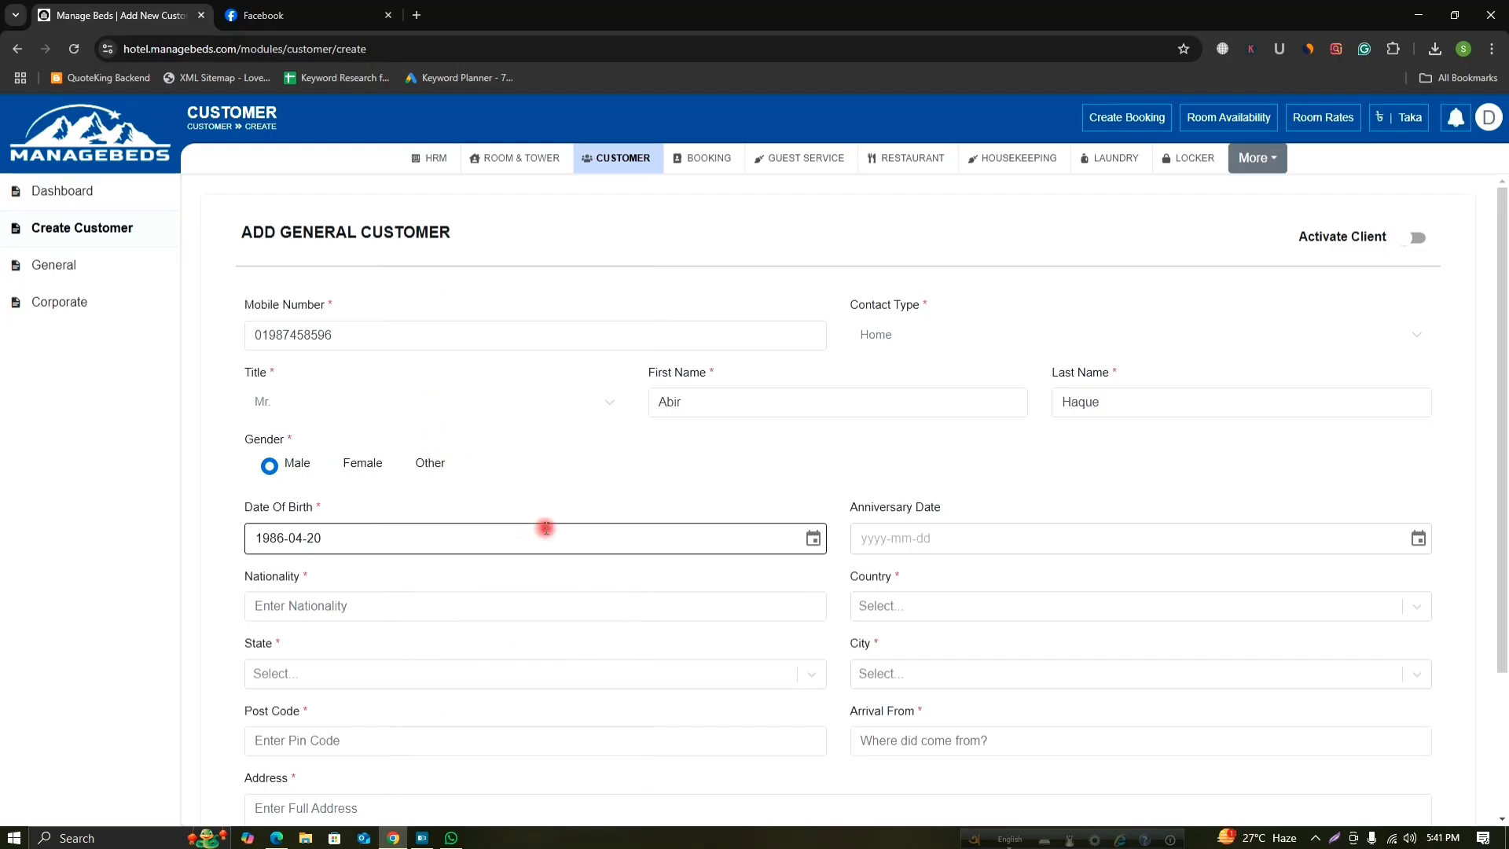
left_click(660, 561)
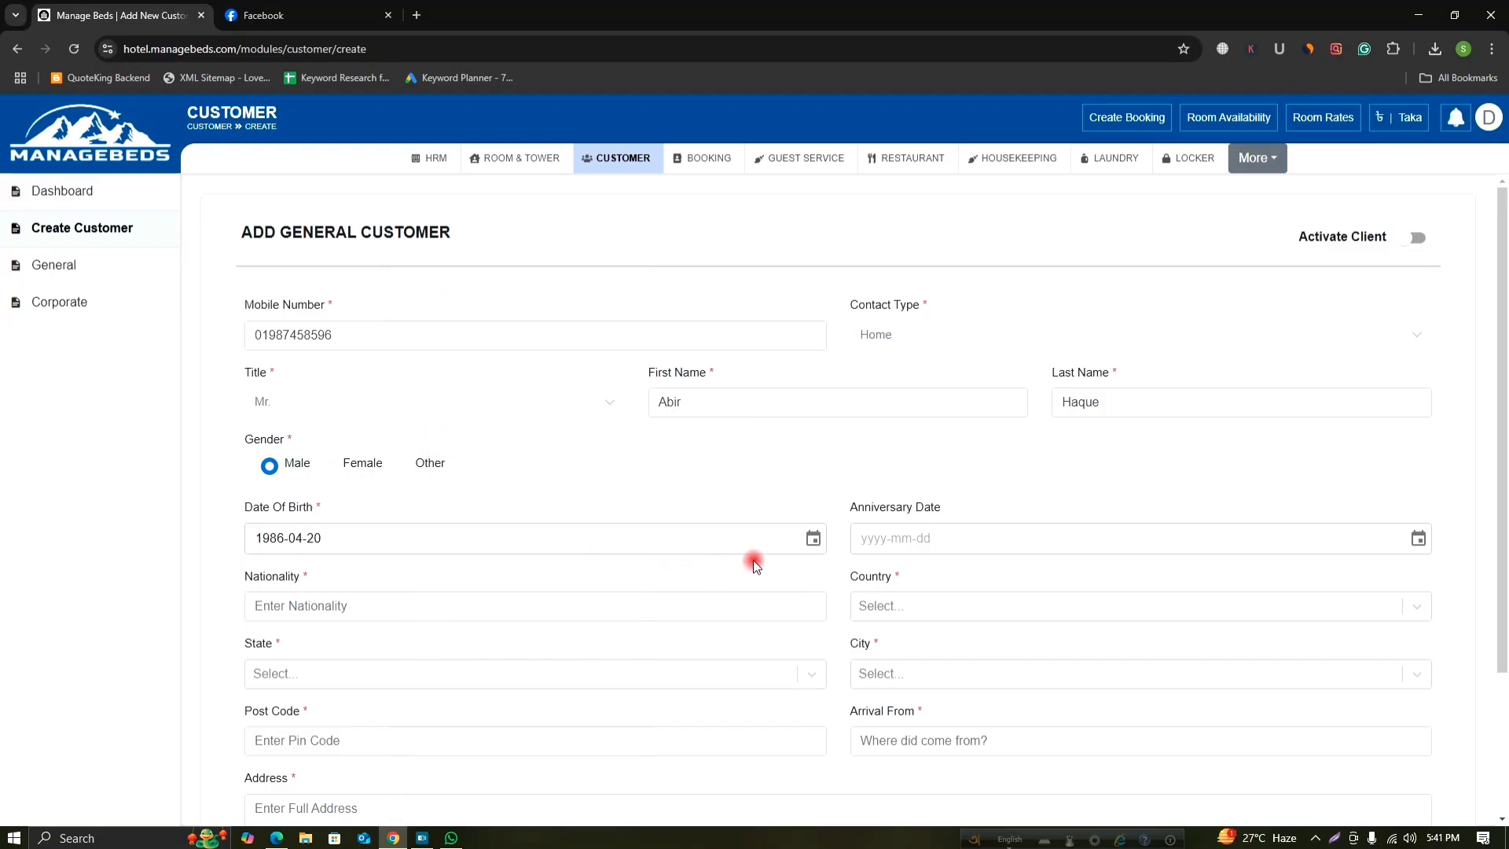
left_click(913, 543)
Set nationality to Bangladeshi and country to Bangladesh.
left_click(312, 605)
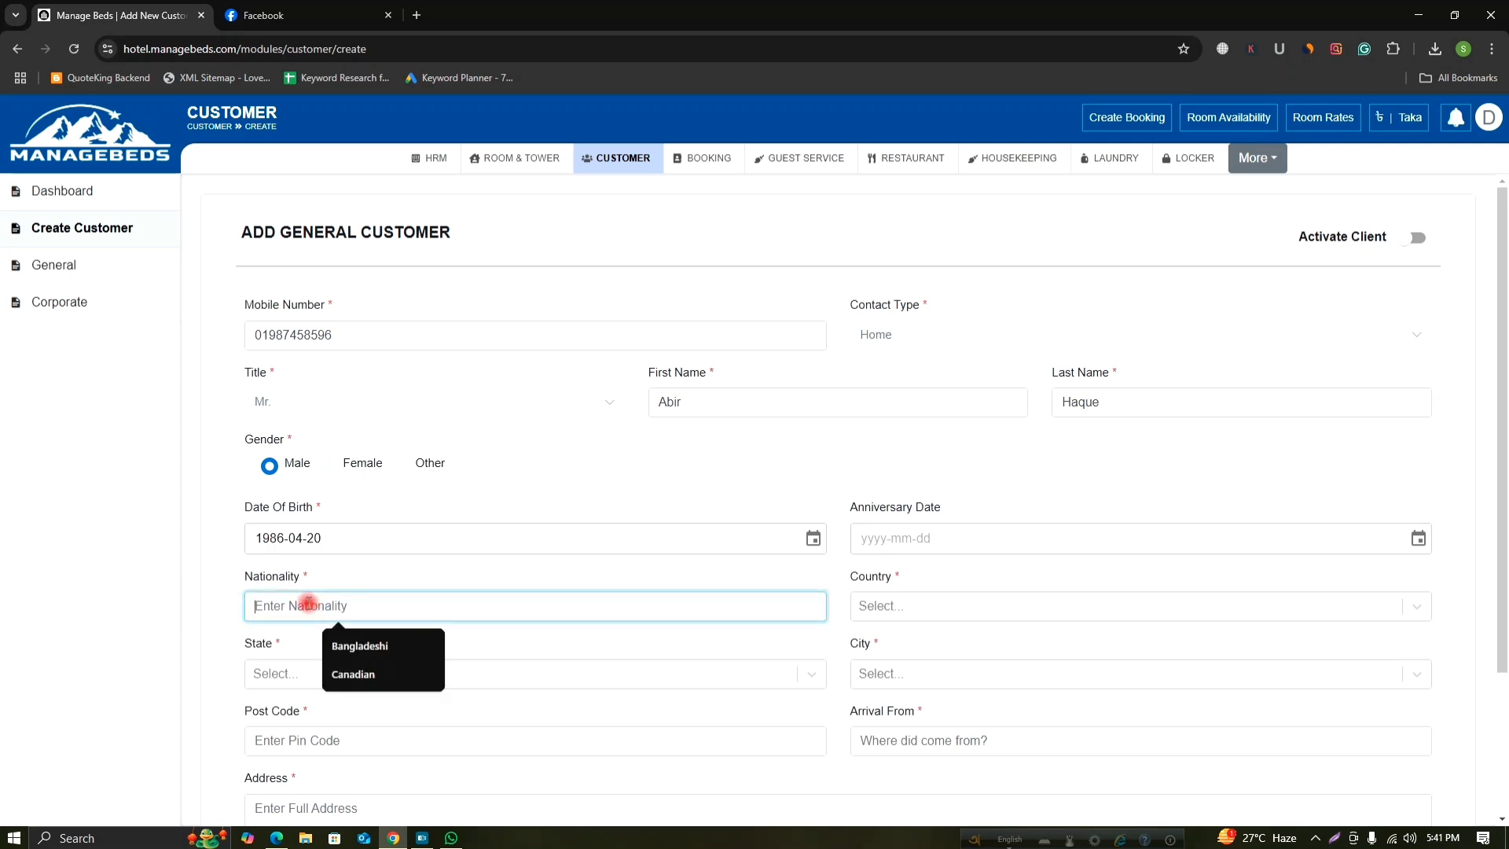
left_click(338, 645)
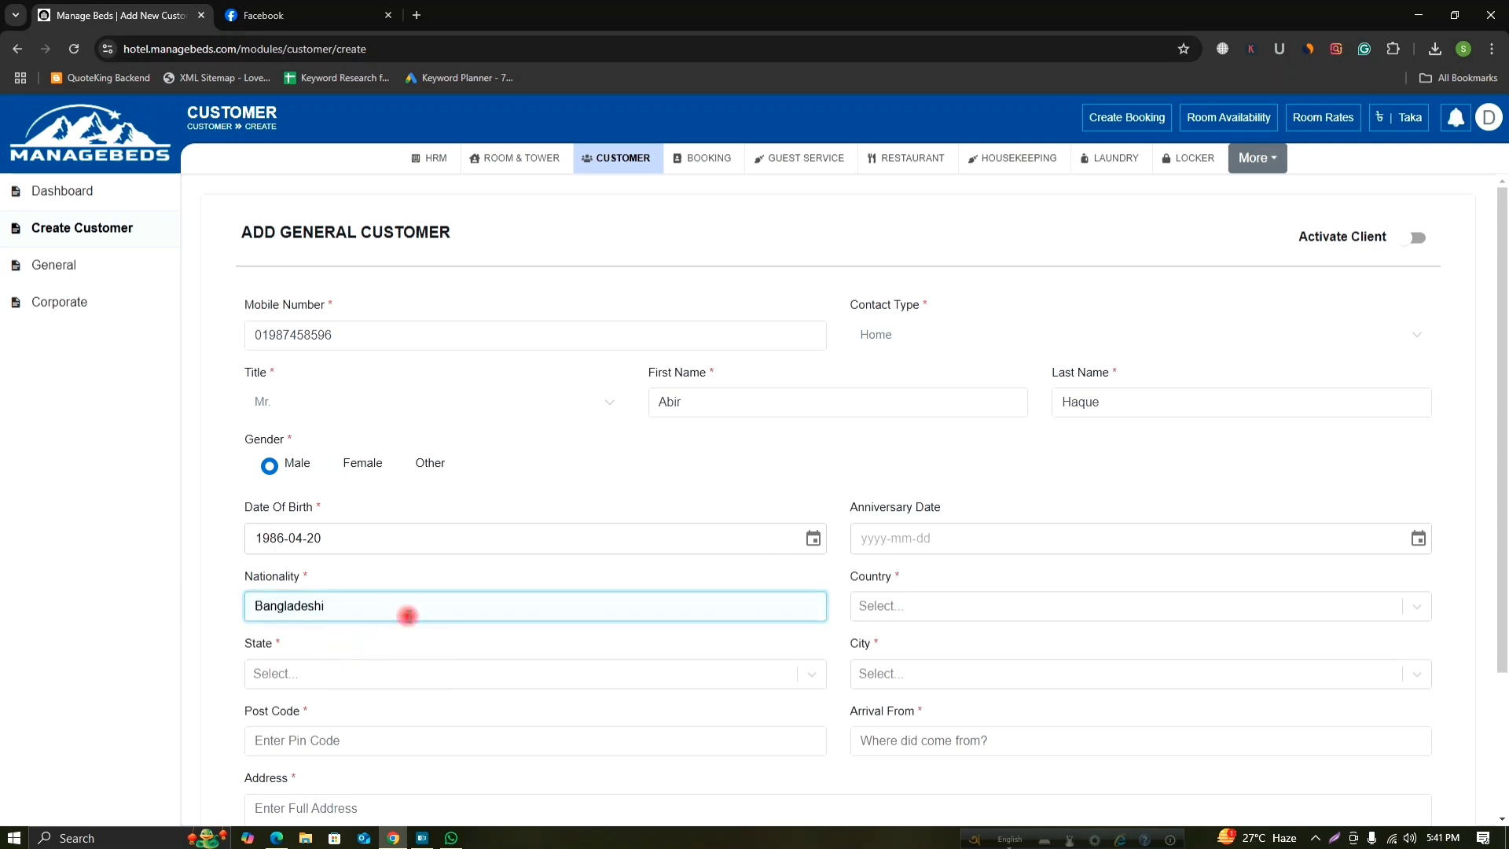
left_click(987, 605)
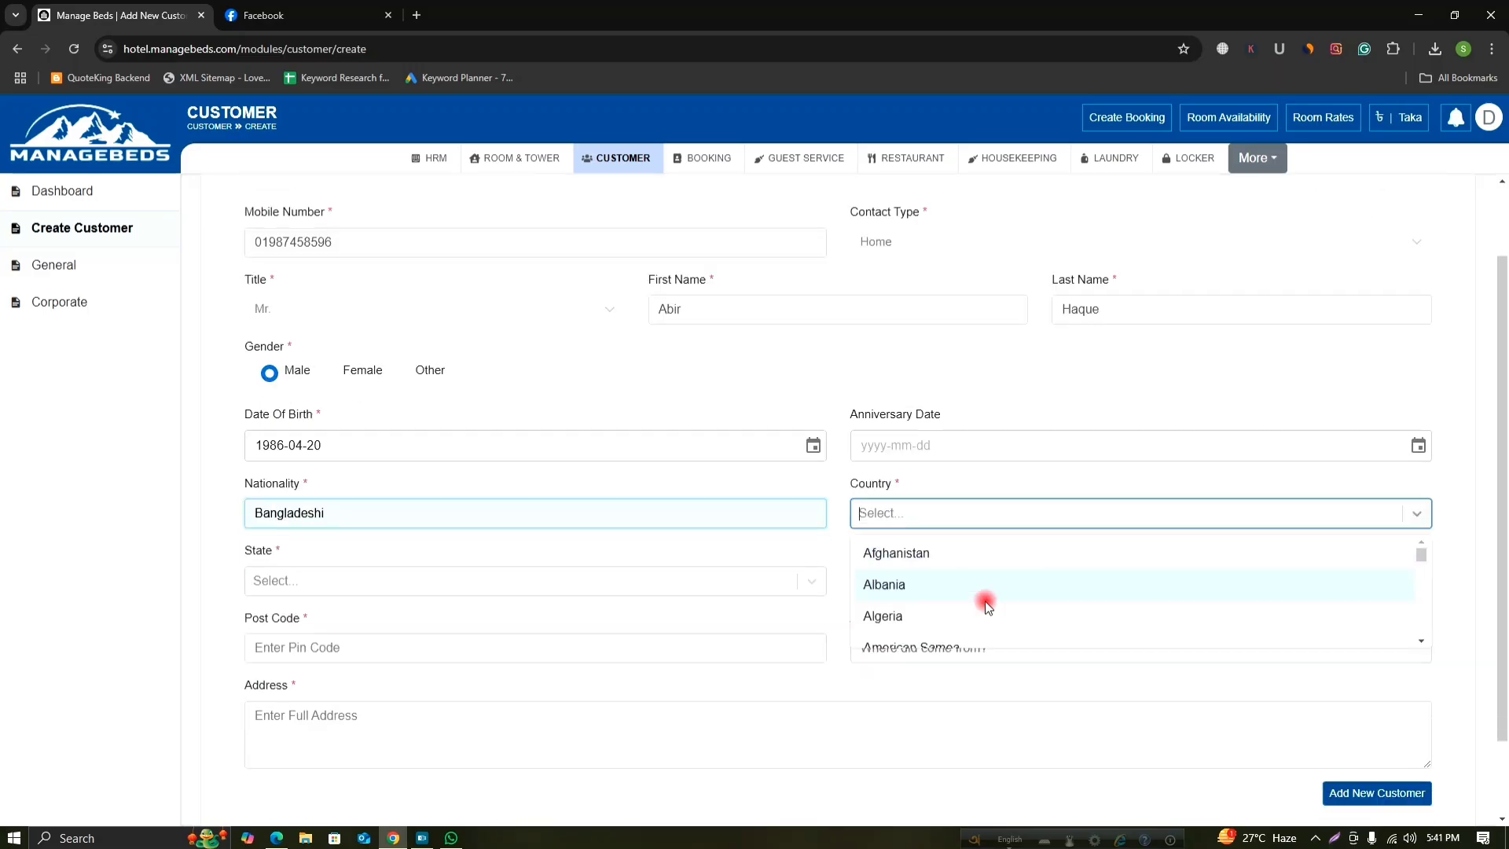
scroll(986, 562, "down", 3)
scroll(967, 573, "down", 3)
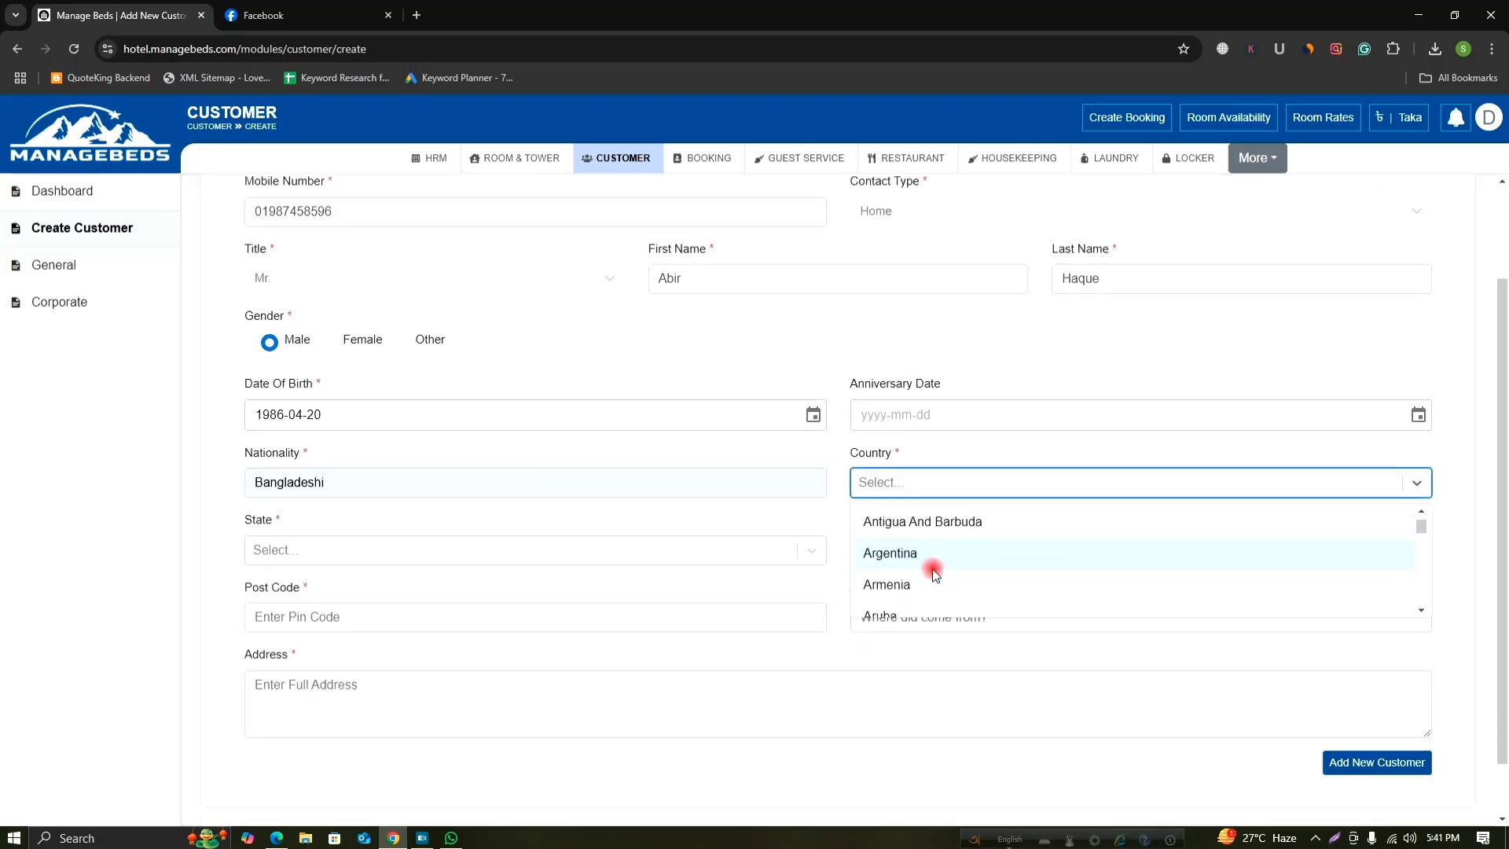
left_click(908, 587)
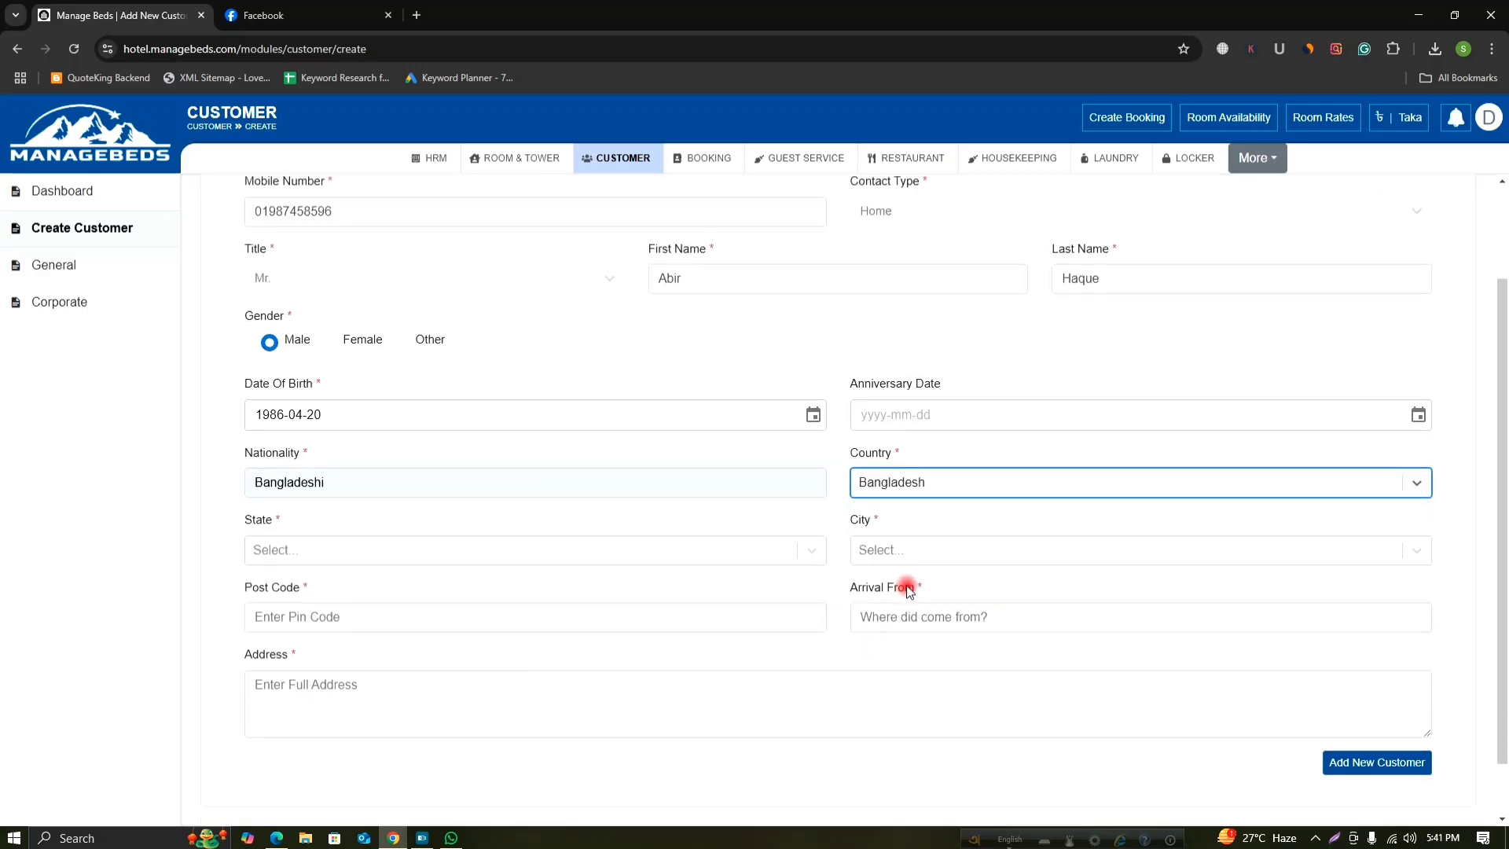
Choose Rajshahi as both the state and the city.
left_click(678, 550)
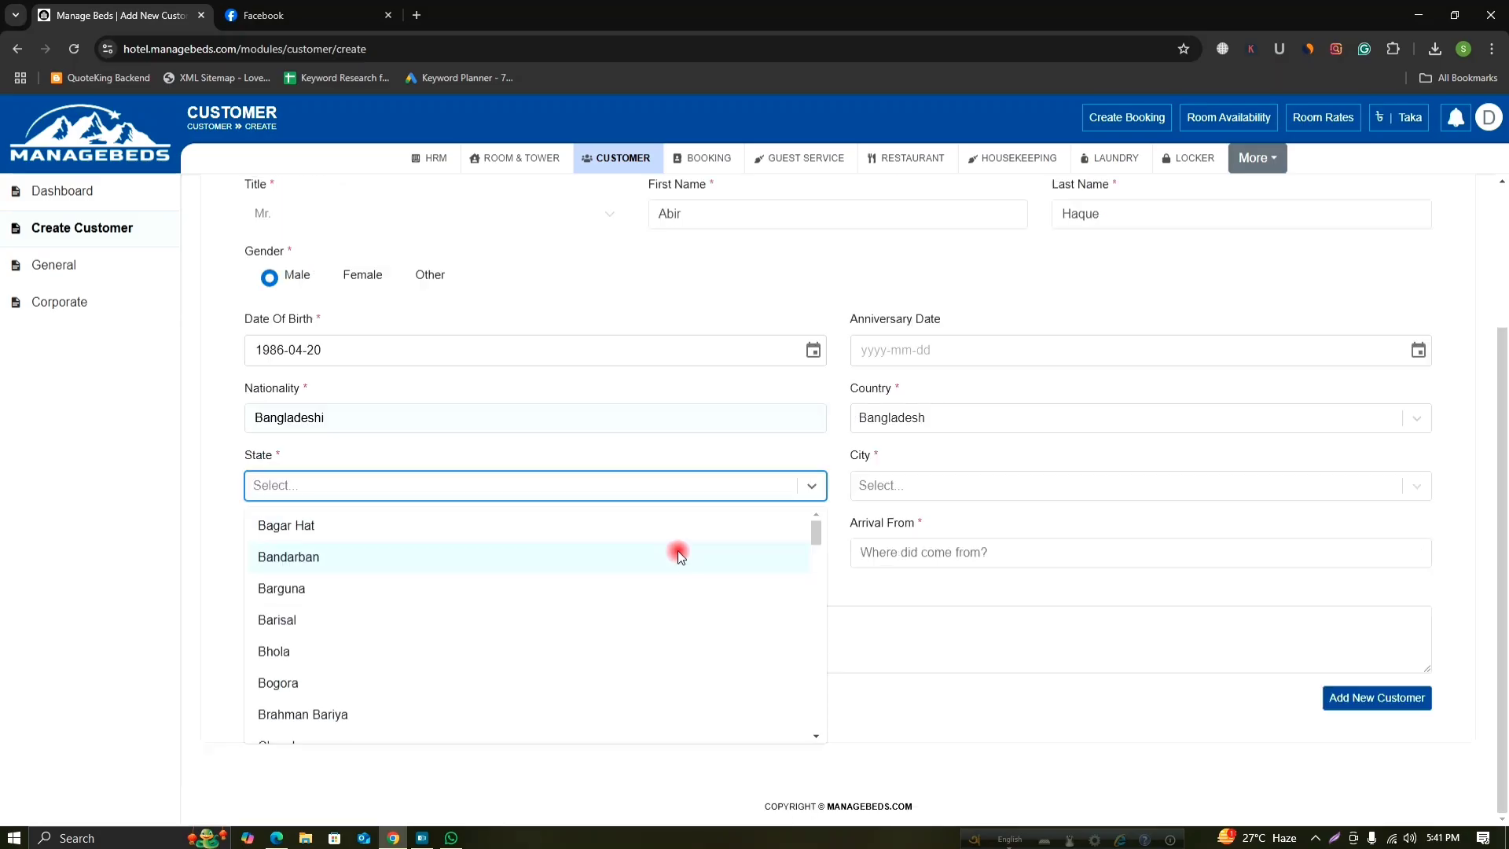
scroll(338, 599, "down", 2)
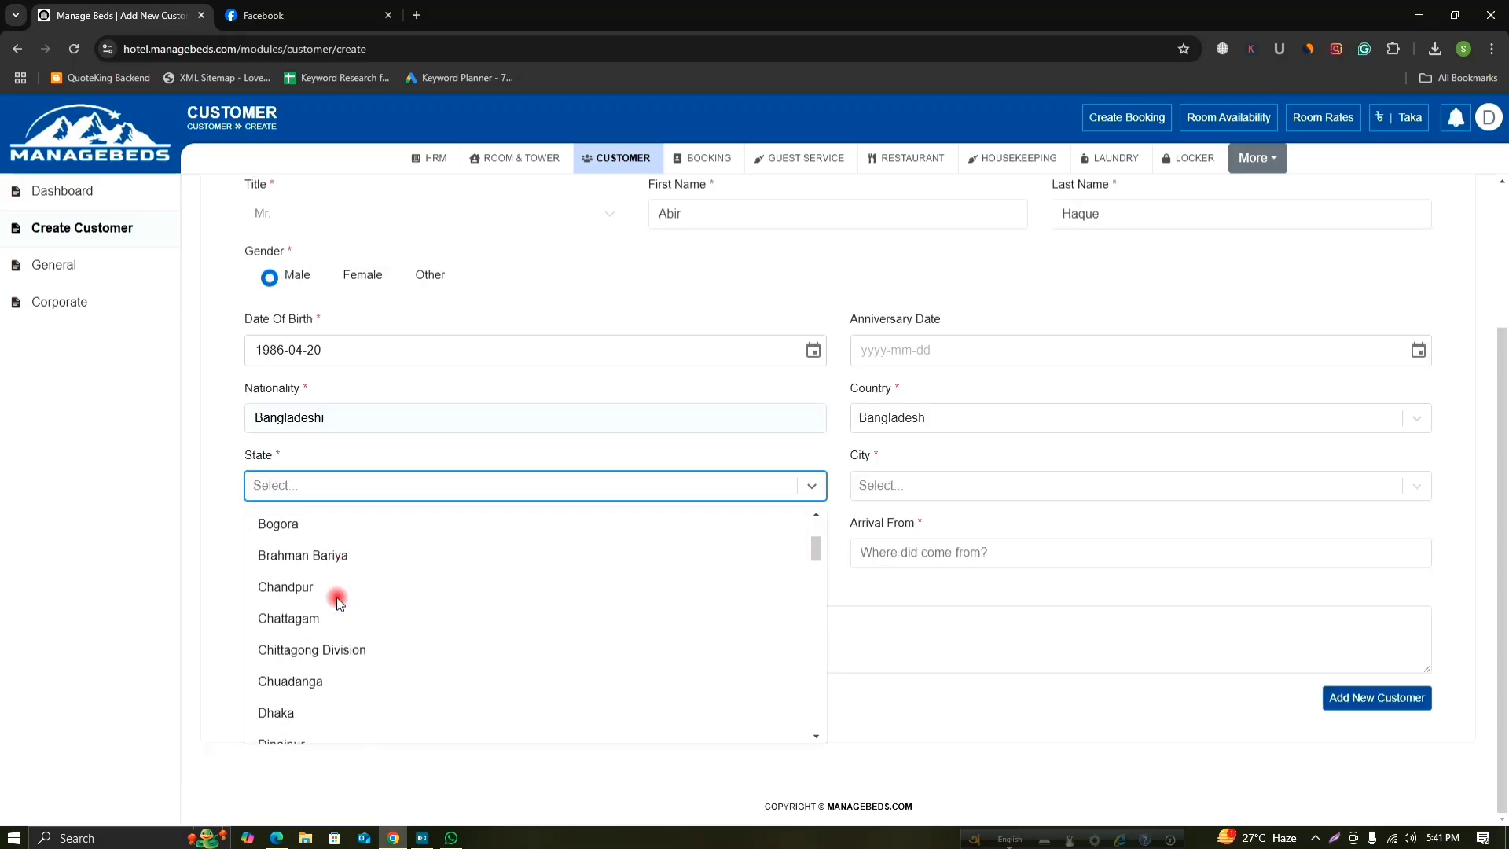
scroll(338, 602, "down", 7)
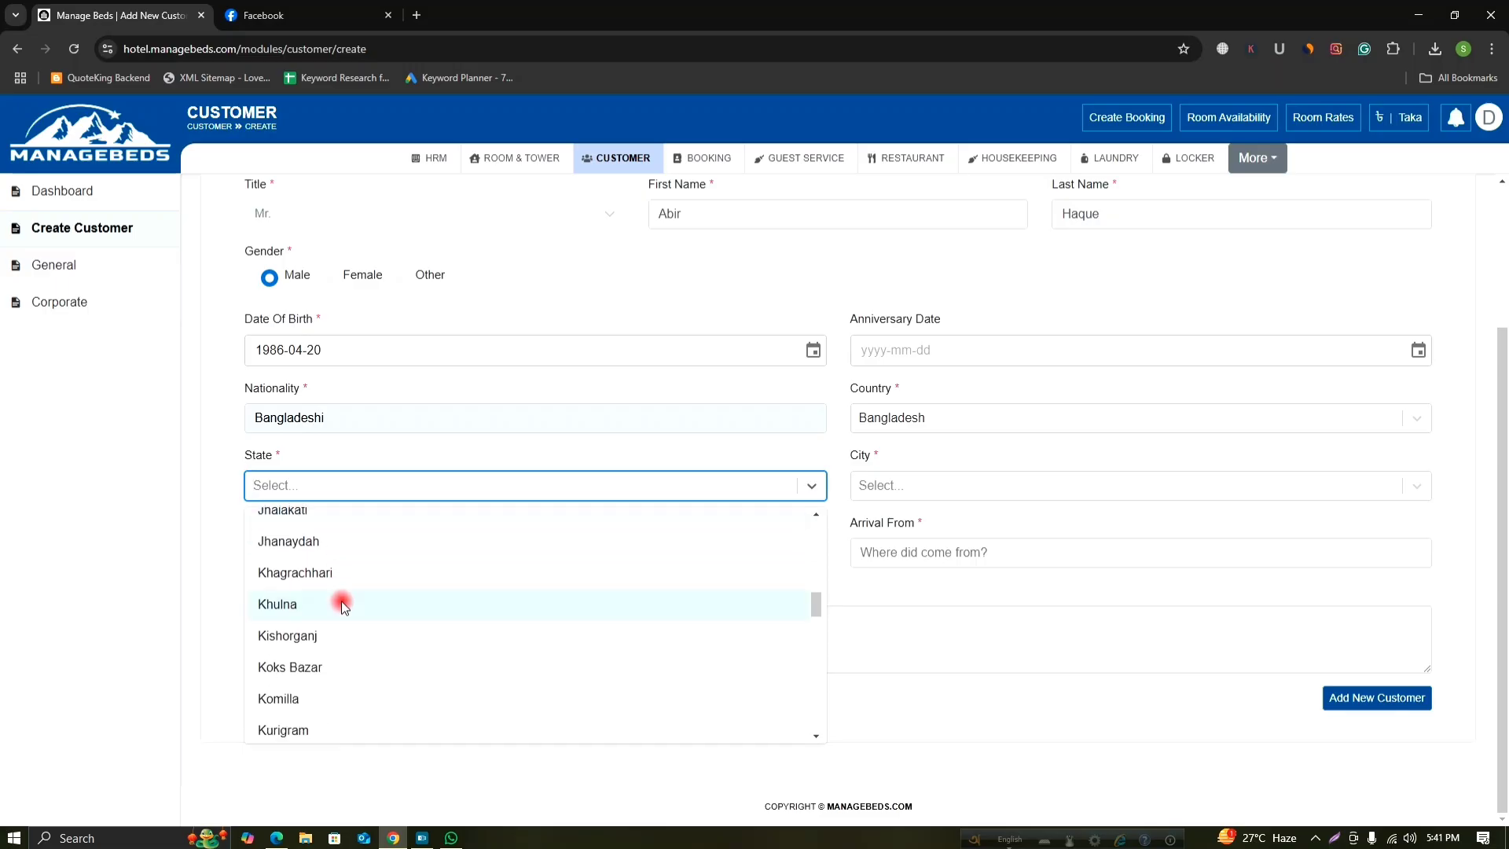
scroll(342, 601, "down", 10)
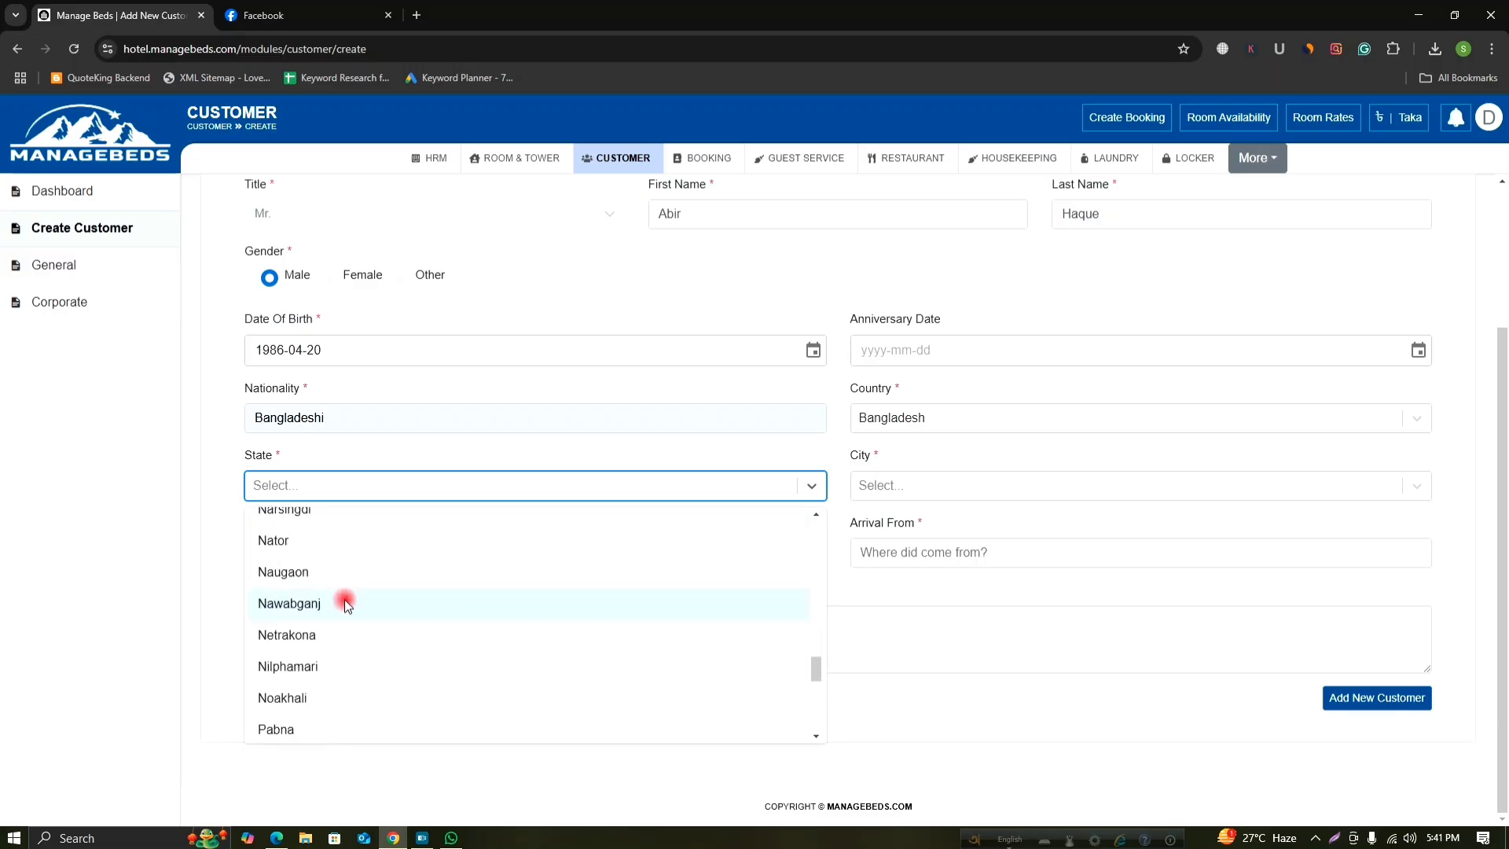
scroll(343, 600, "down", 5)
scroll(343, 600, "up", 1)
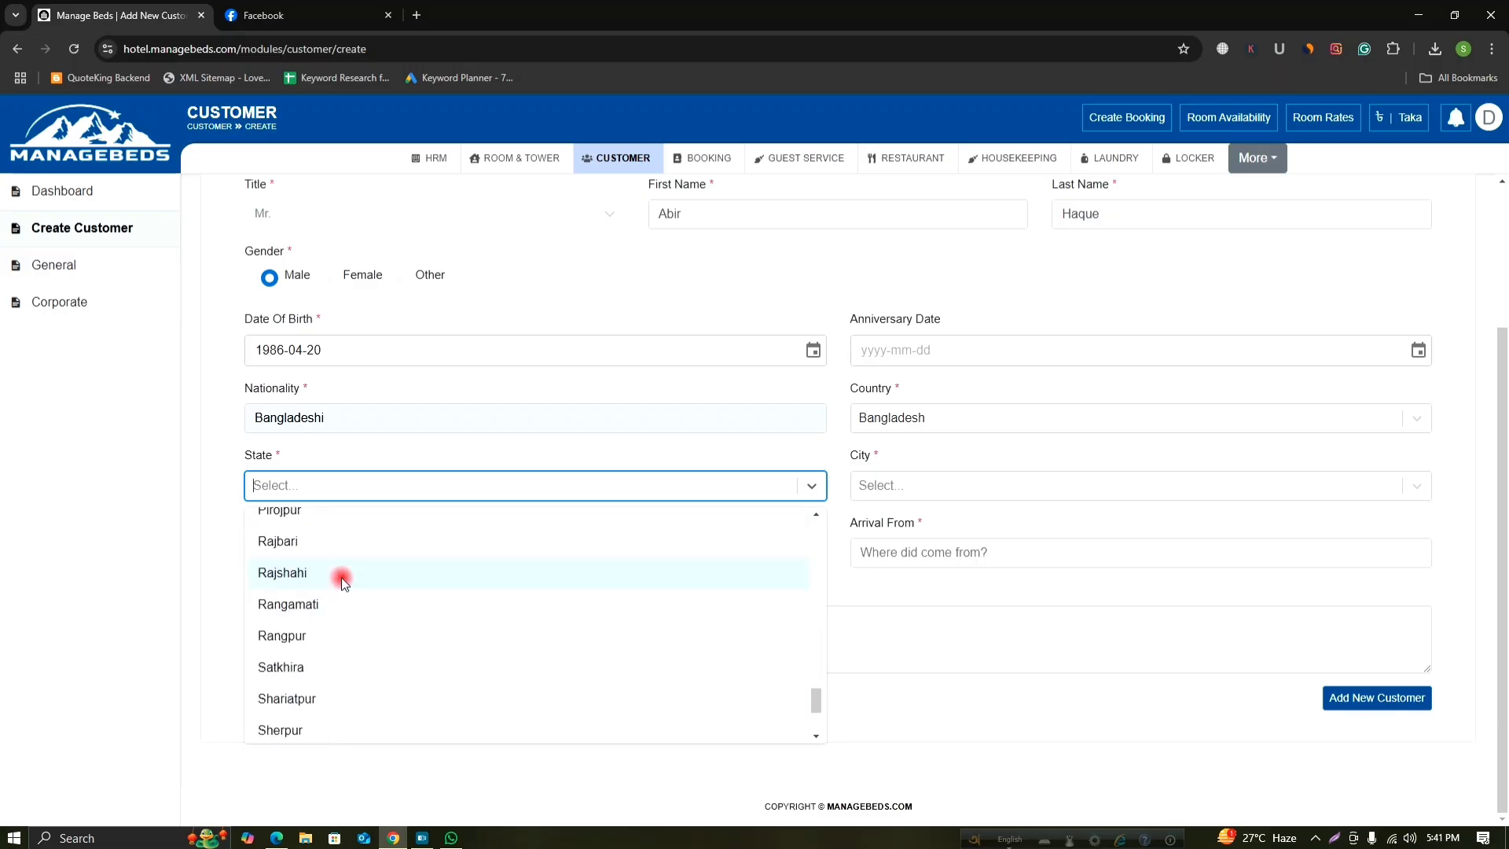
left_click(341, 577)
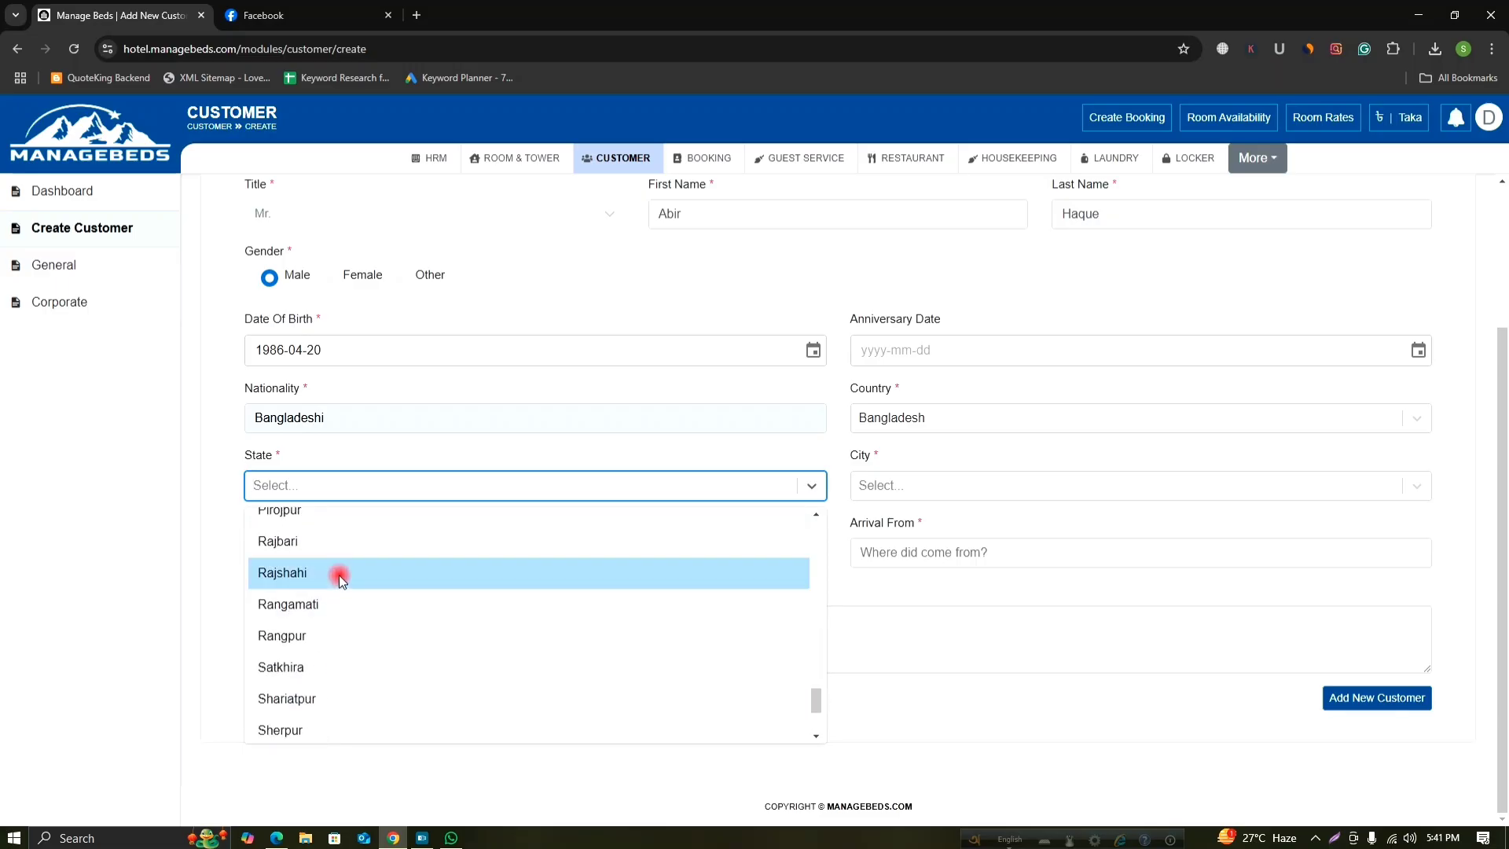
left_click(1002, 489)
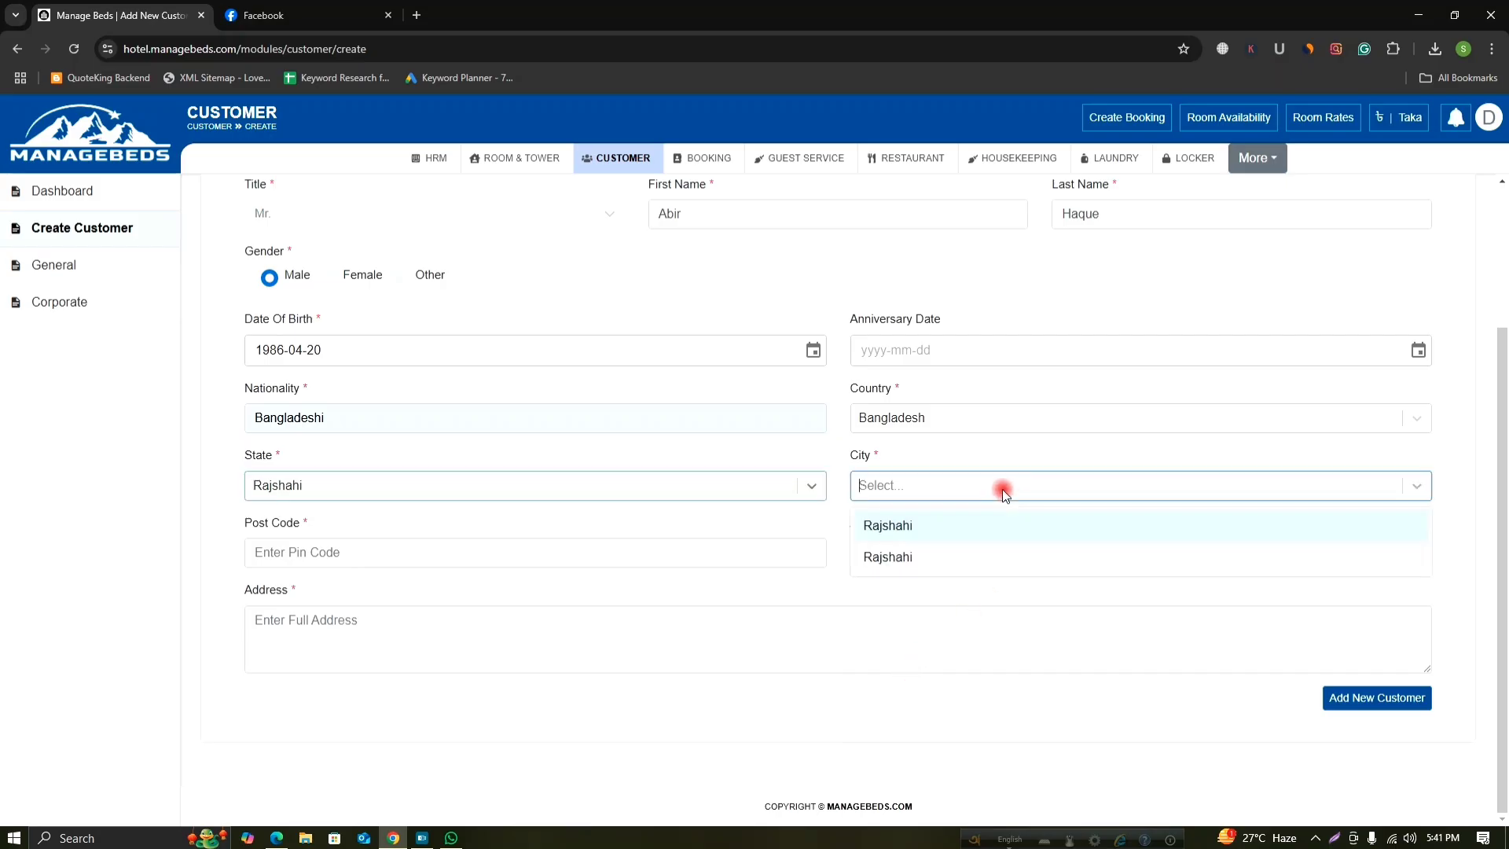
left_click(965, 531)
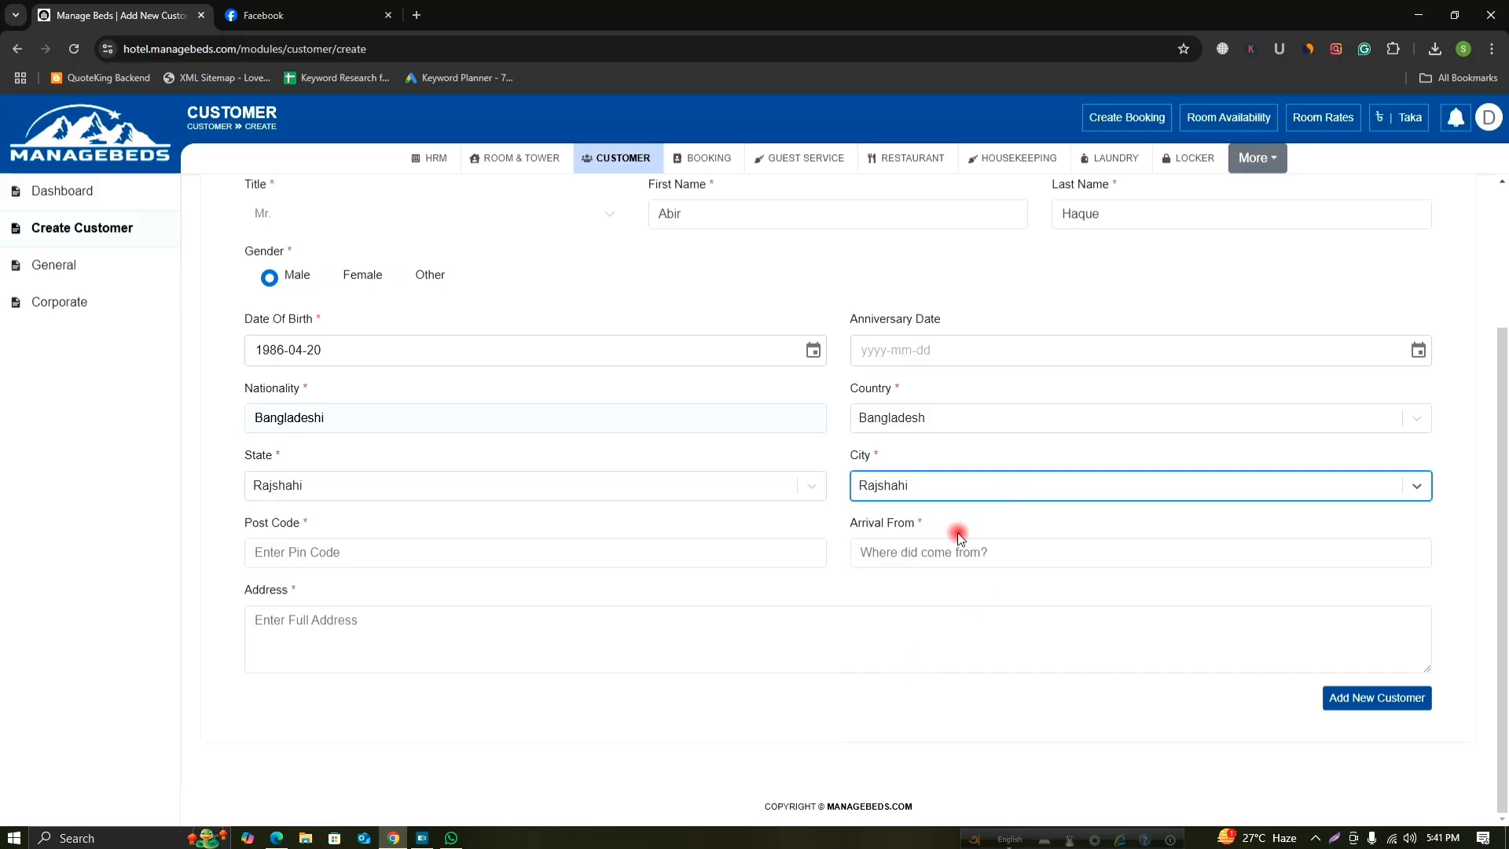
Enter the post code and Rajshahi as the Arrival From place.
left_click(486, 554)
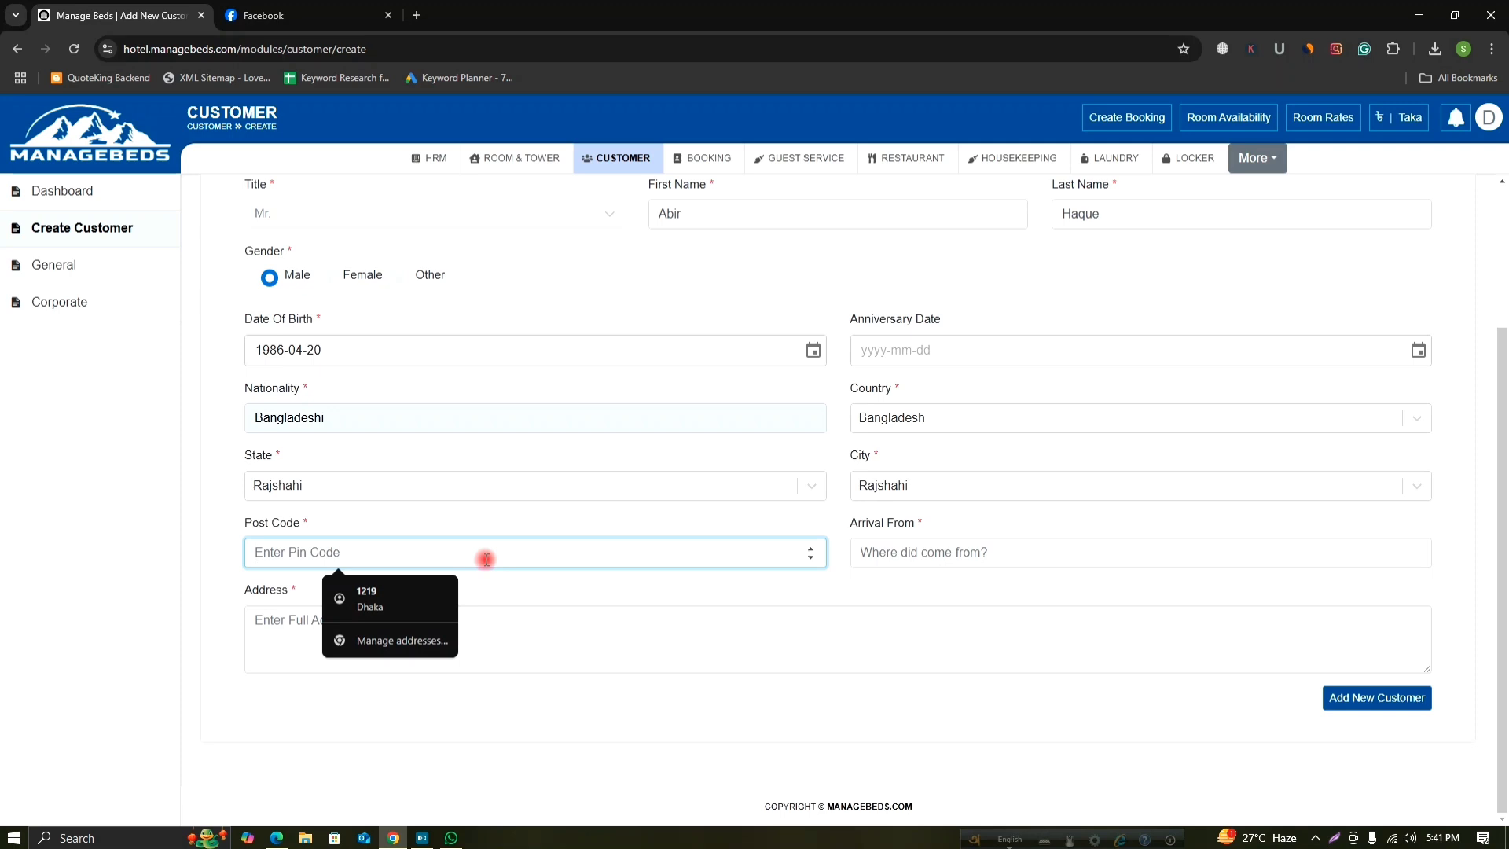
type("6201")
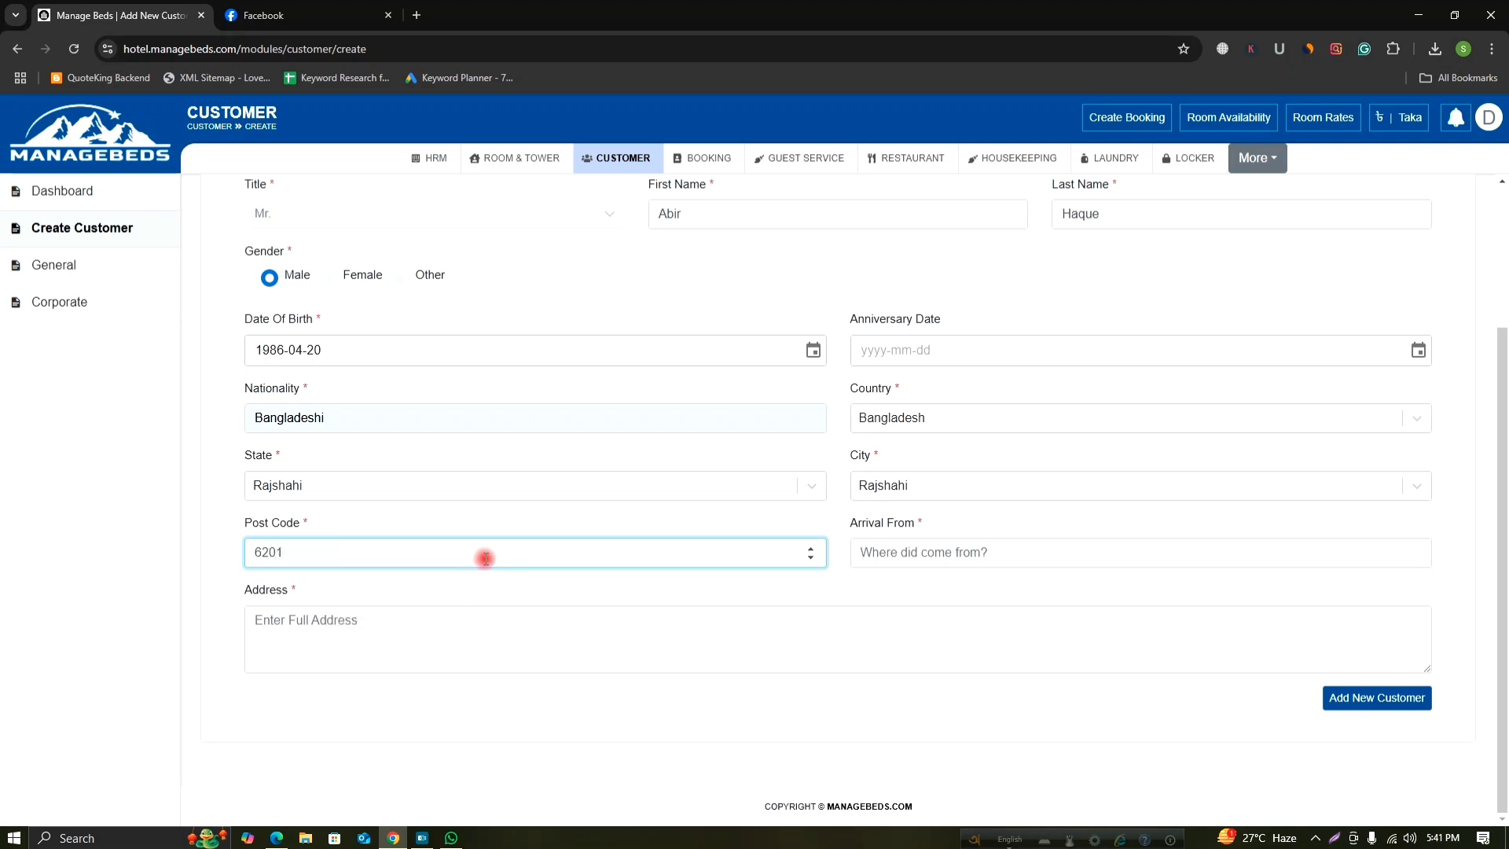
left_click(876, 554)
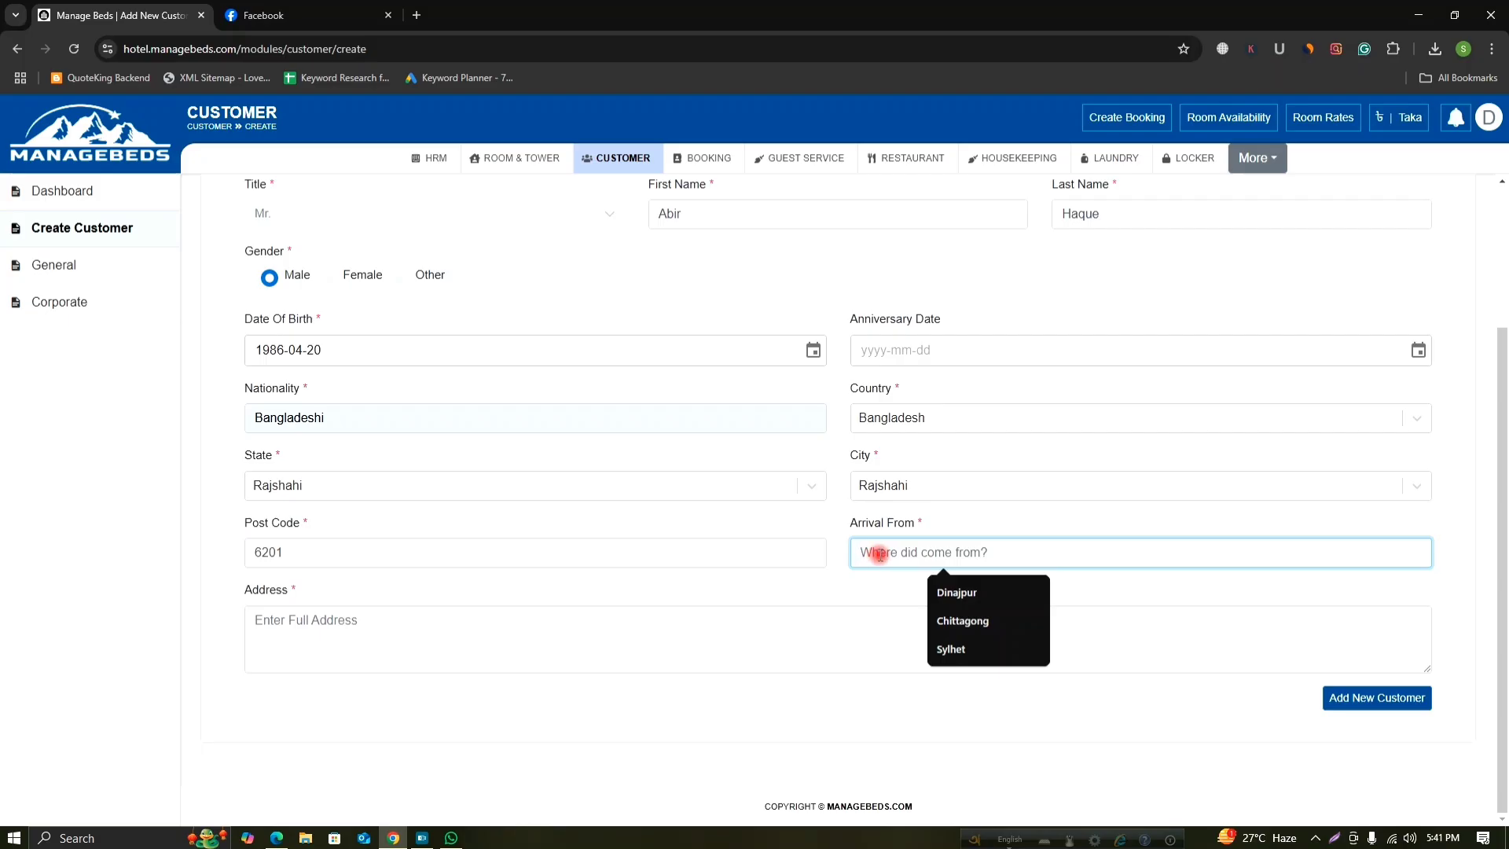
left_click(882, 555)
type("R")
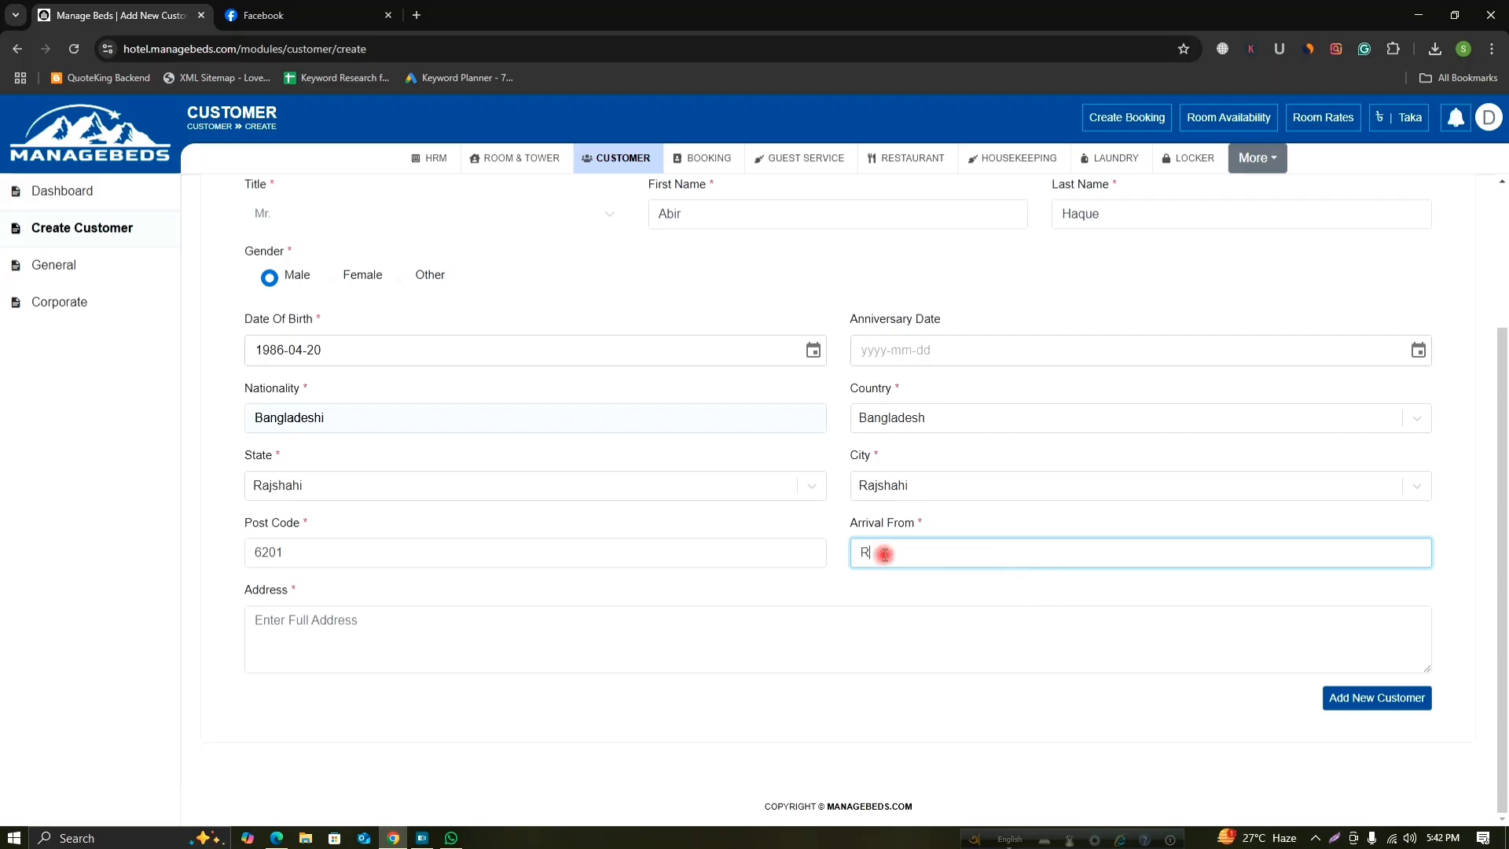
type("ajshahi")
scroll(889, 625, "up", 2)
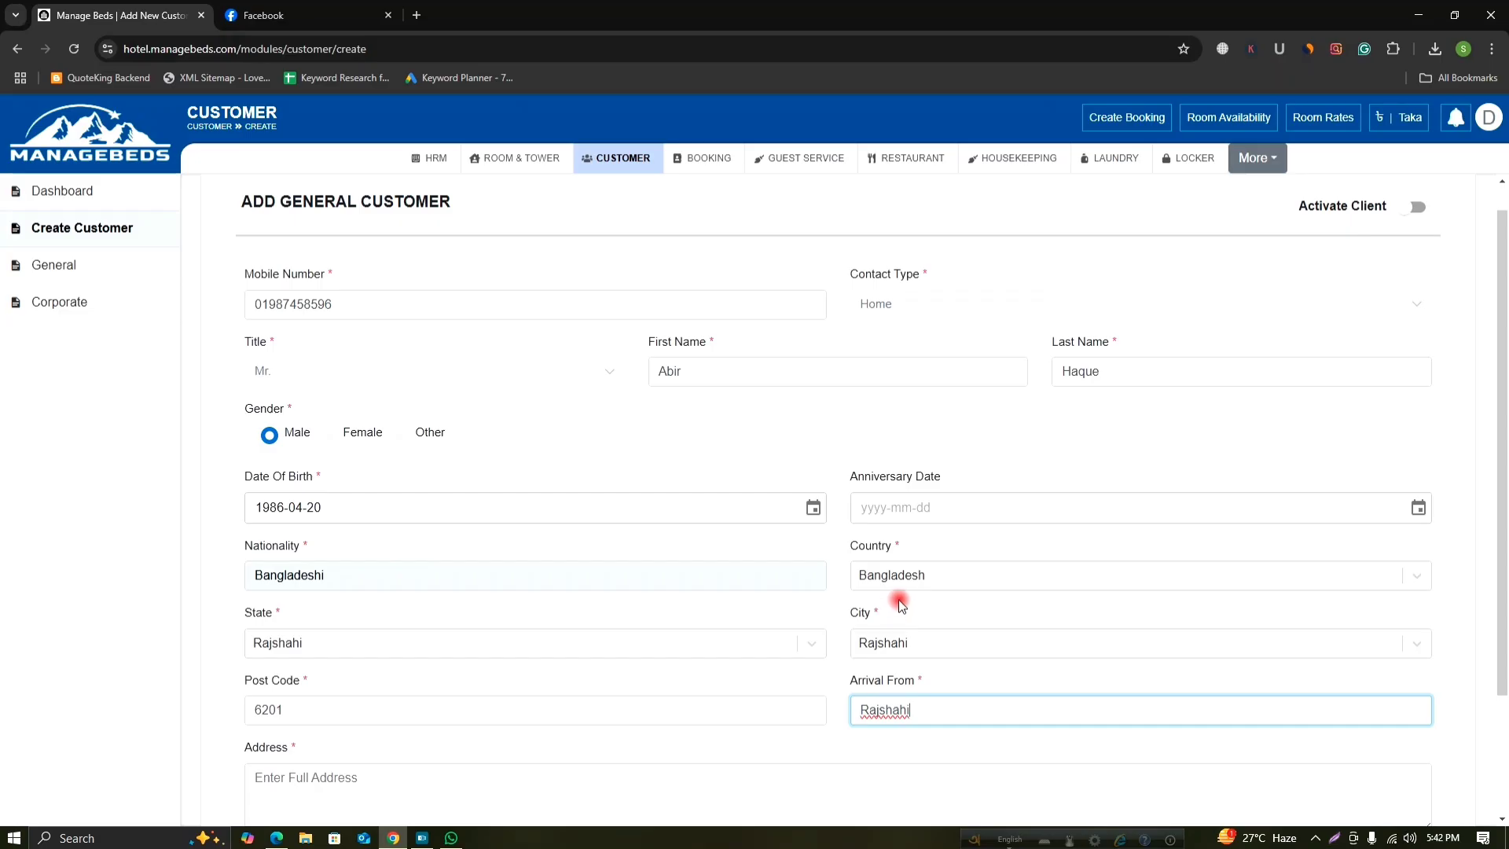
scroll(917, 597, "down", 2)
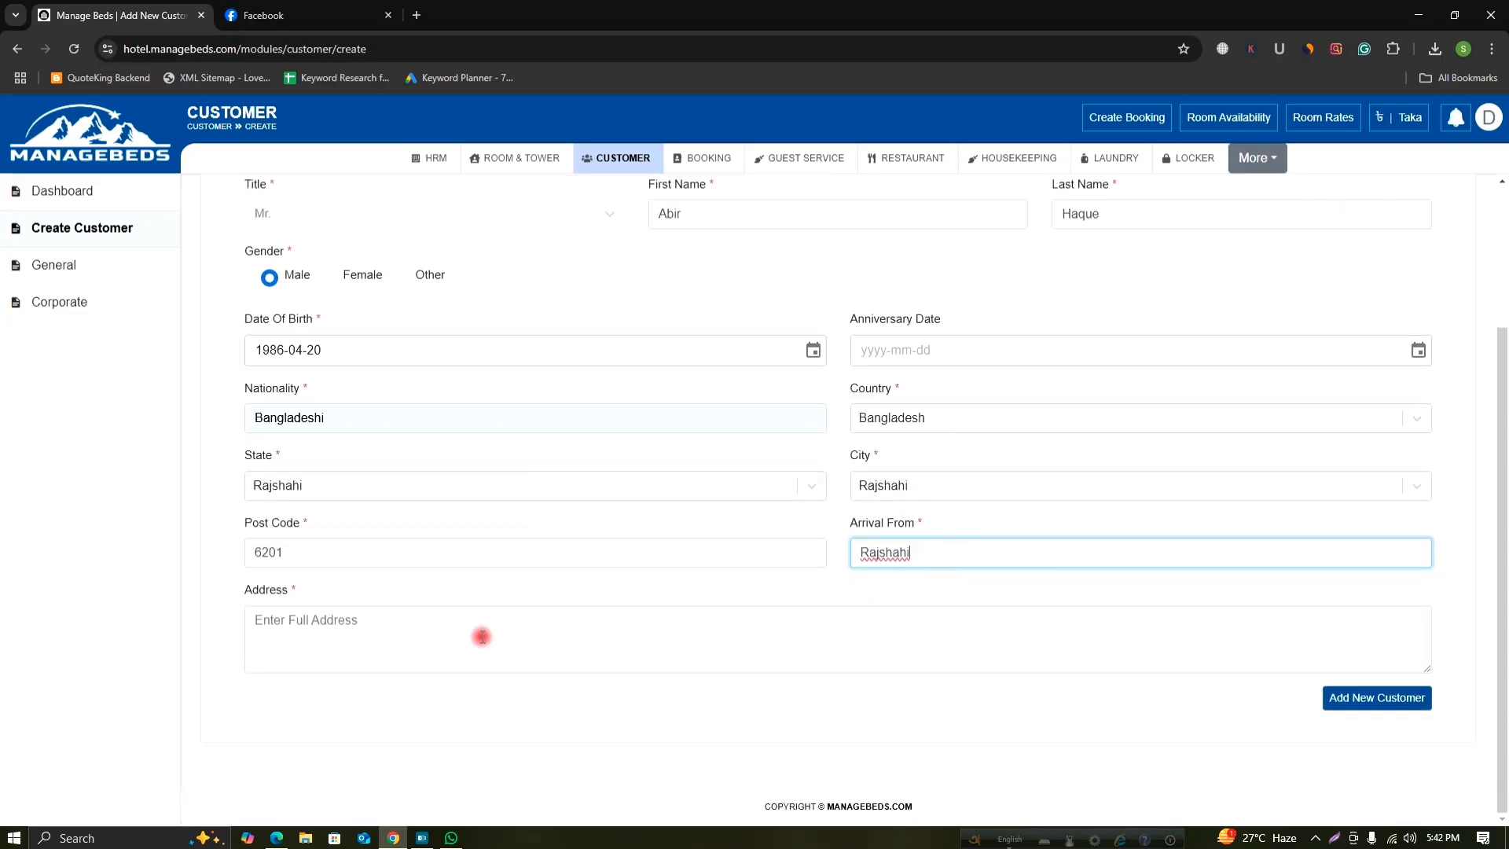
Enter the customer's full address and save the new general customer.
left_click(441, 633)
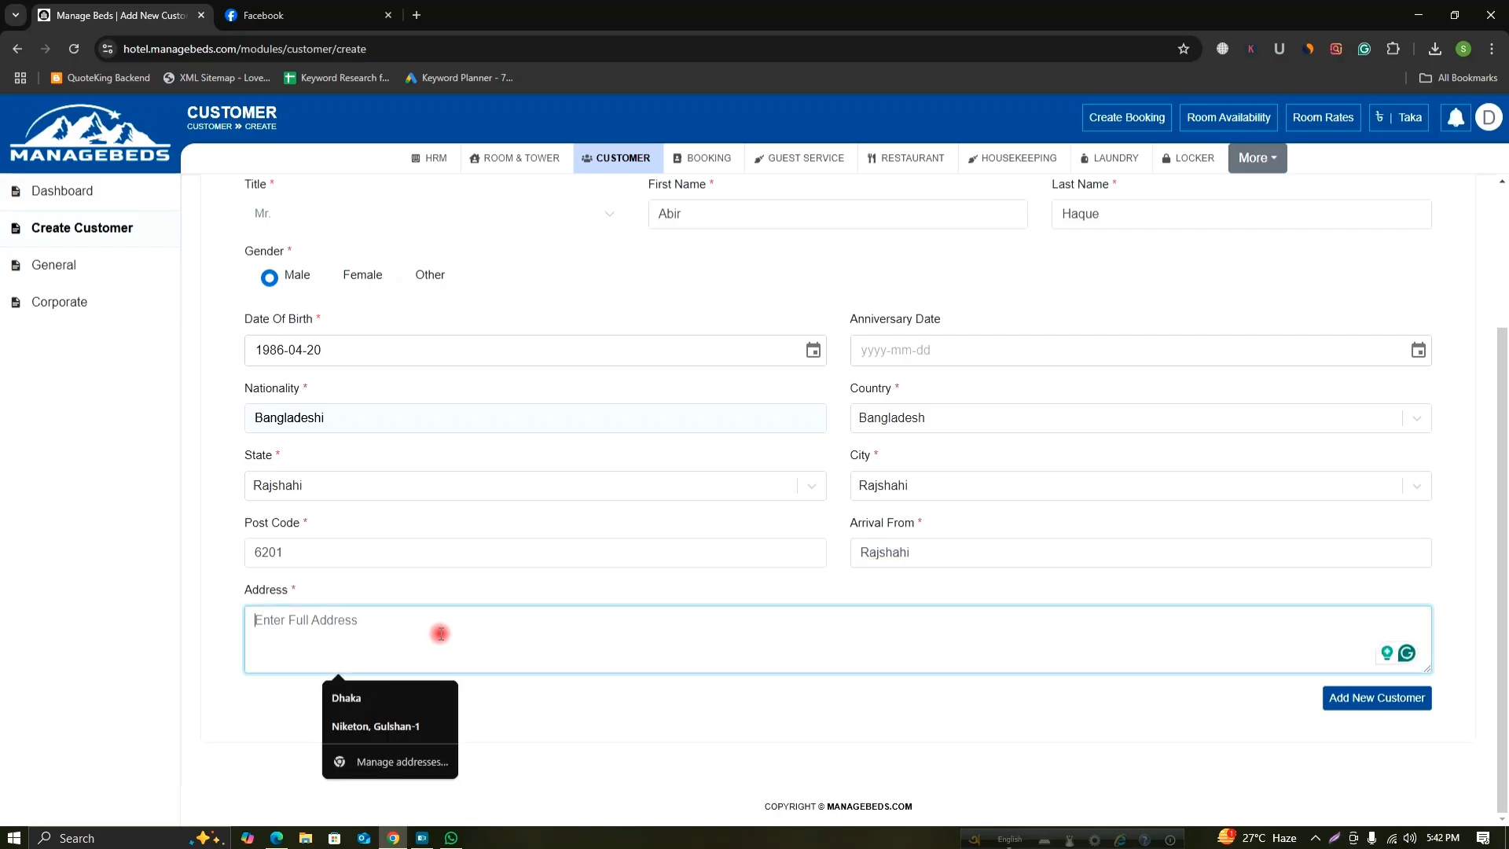
type("Raj")
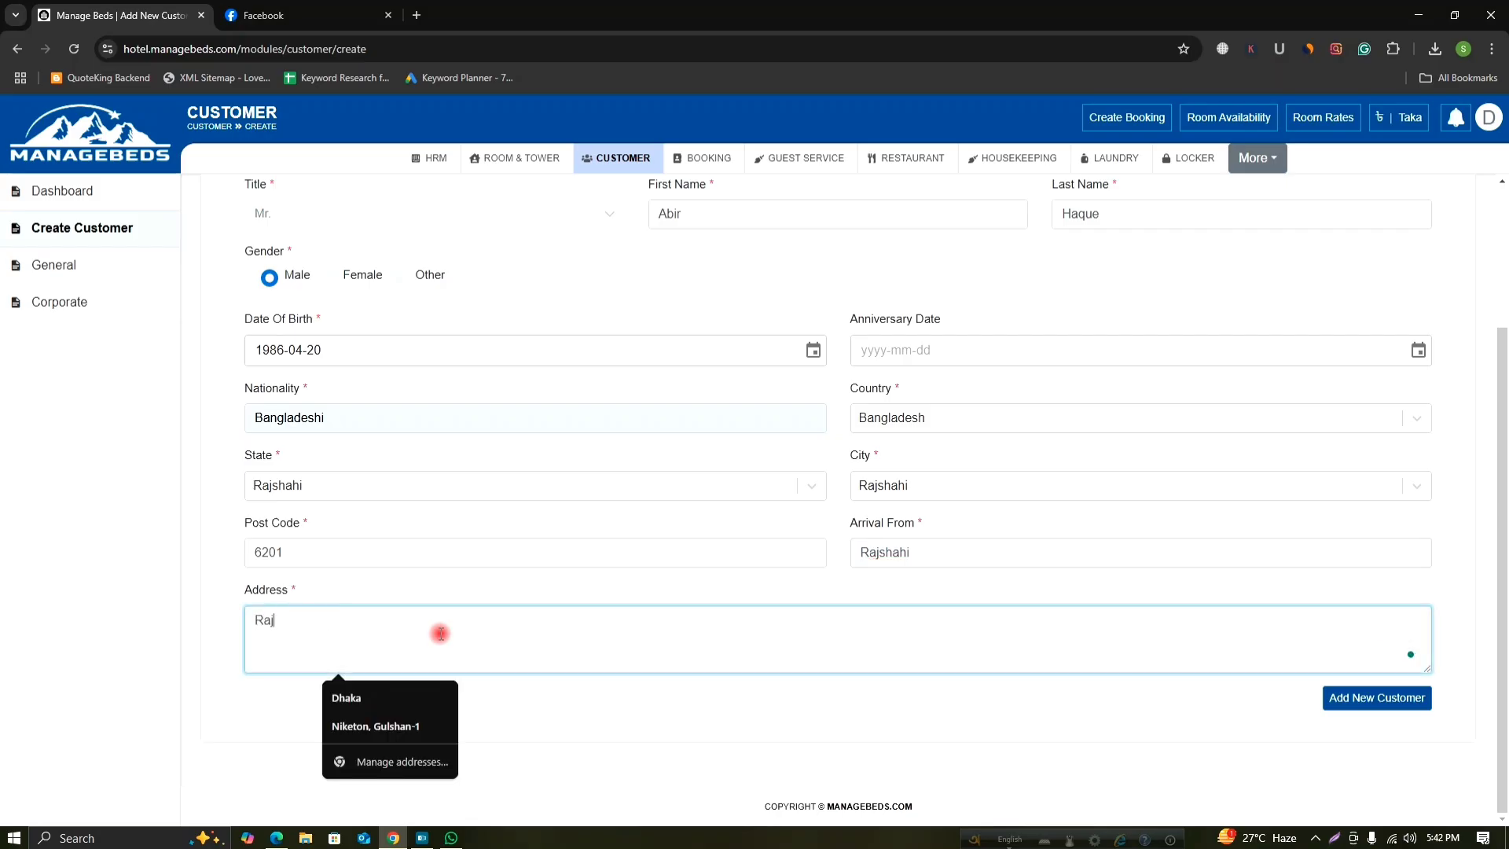
type("shashi Sadar")
type(", Rajshahi")
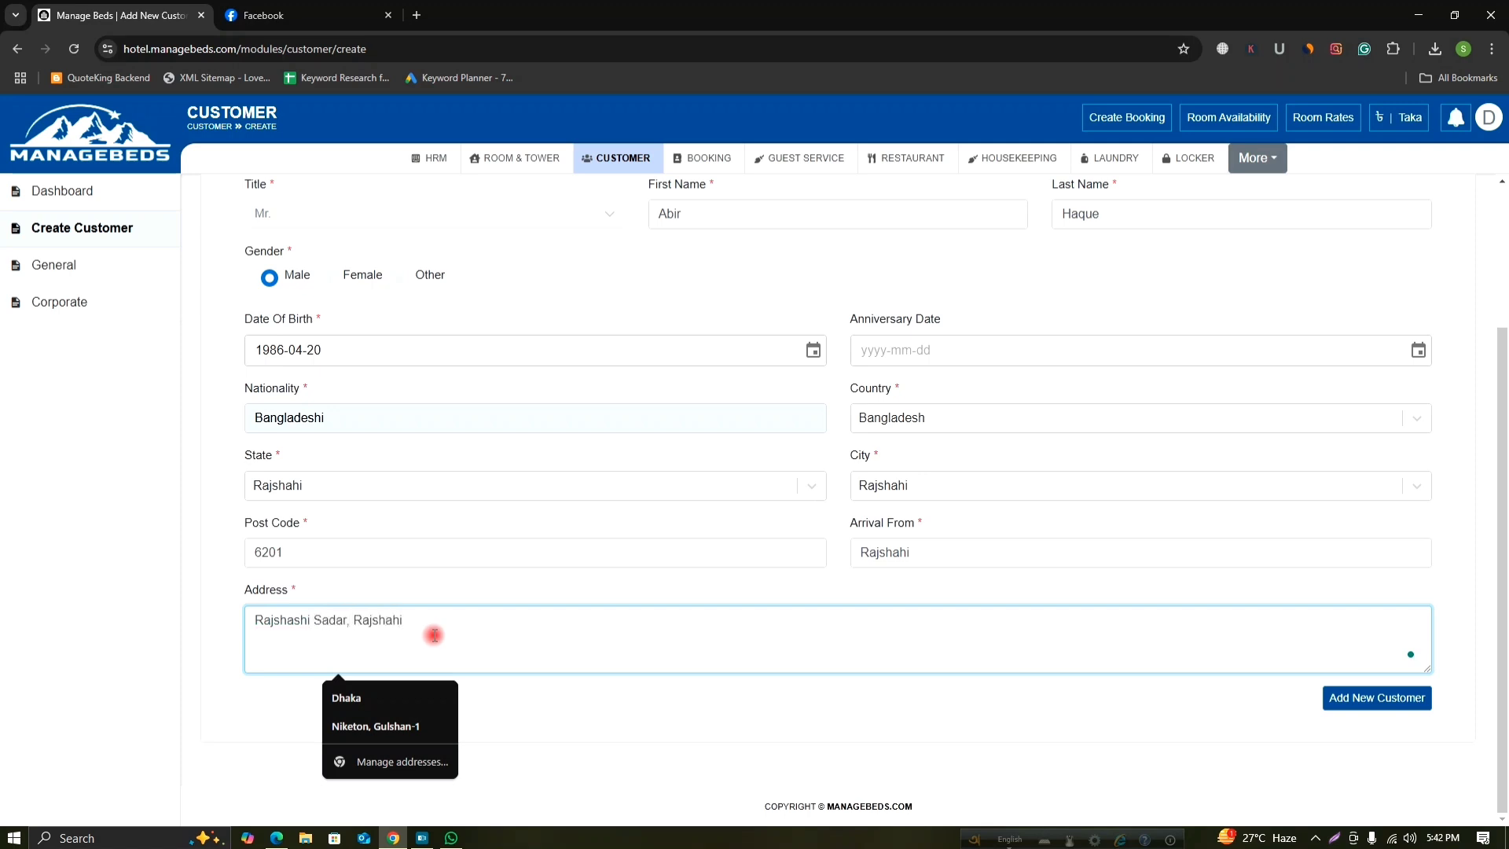
scroll(1095, 530, "up", 1)
scroll(1092, 527, "up", 2)
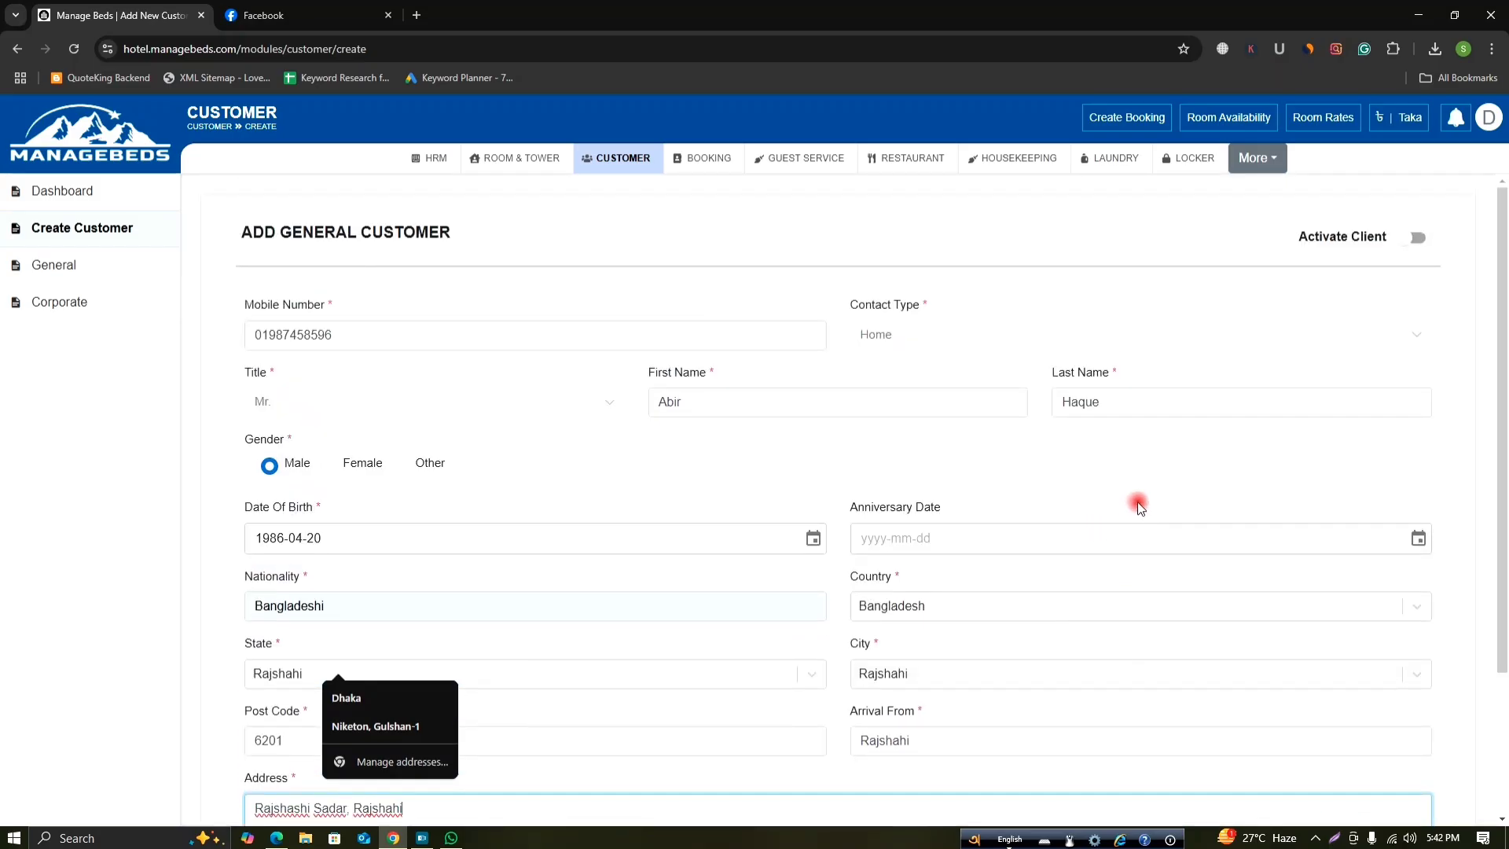
scroll(1135, 509, "down", 2)
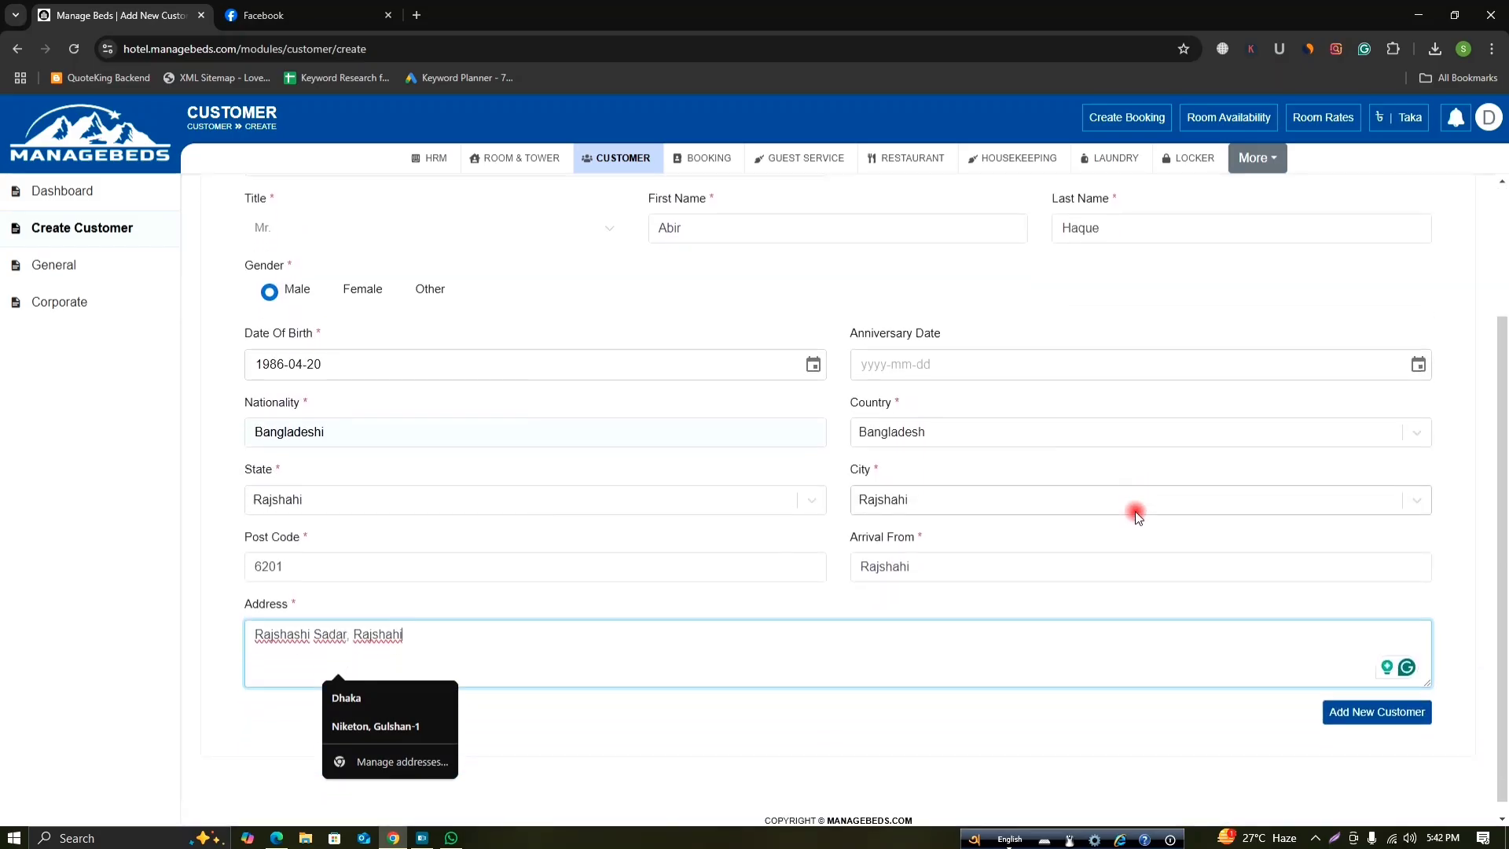
left_click(1370, 700)
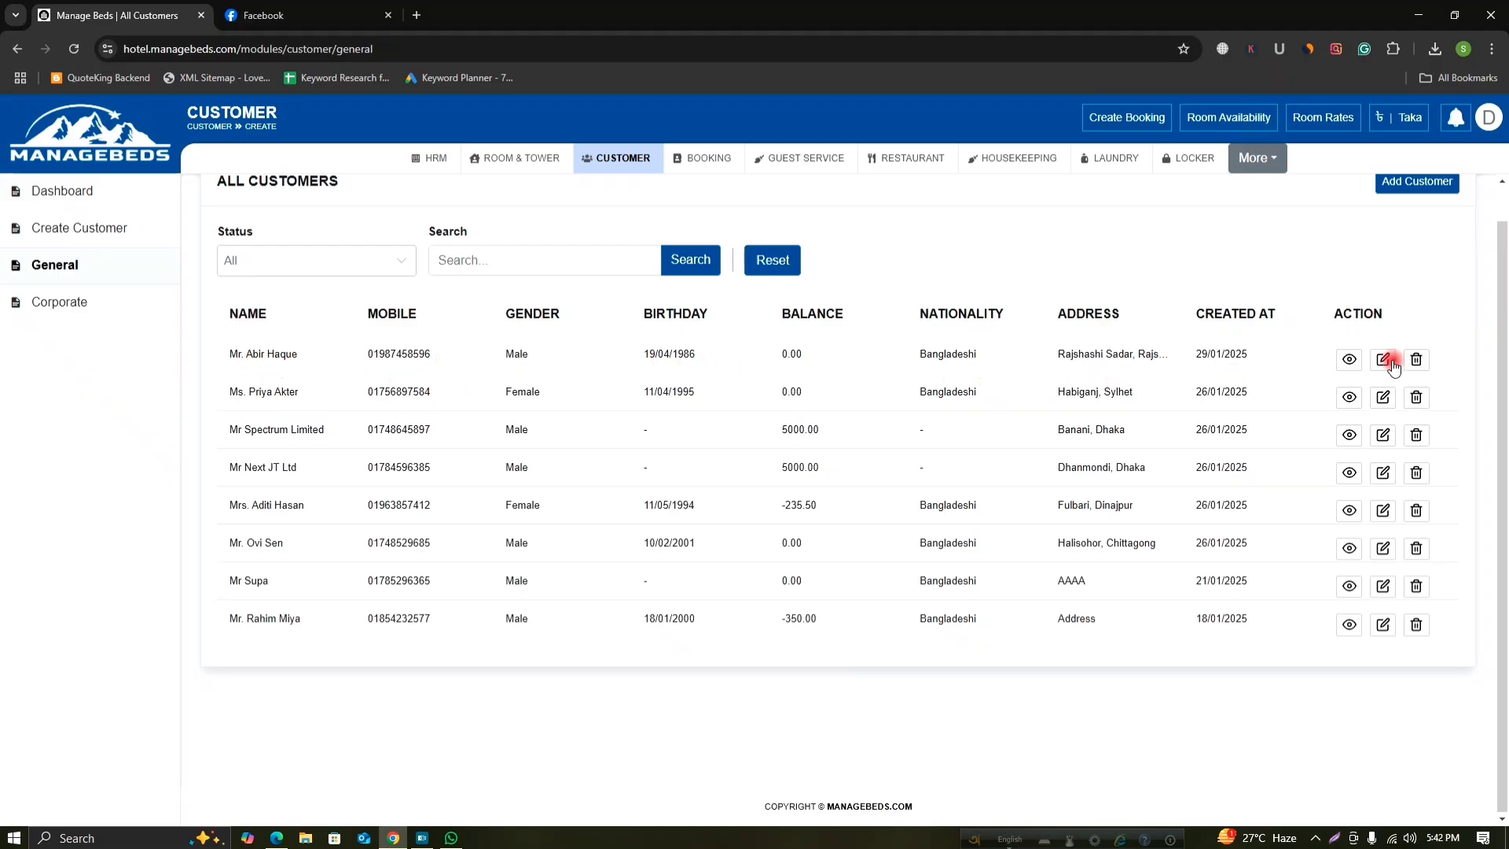
Look over the corporate clients list, then go back to the general customers.
scroll(1385, 367, "up", 1)
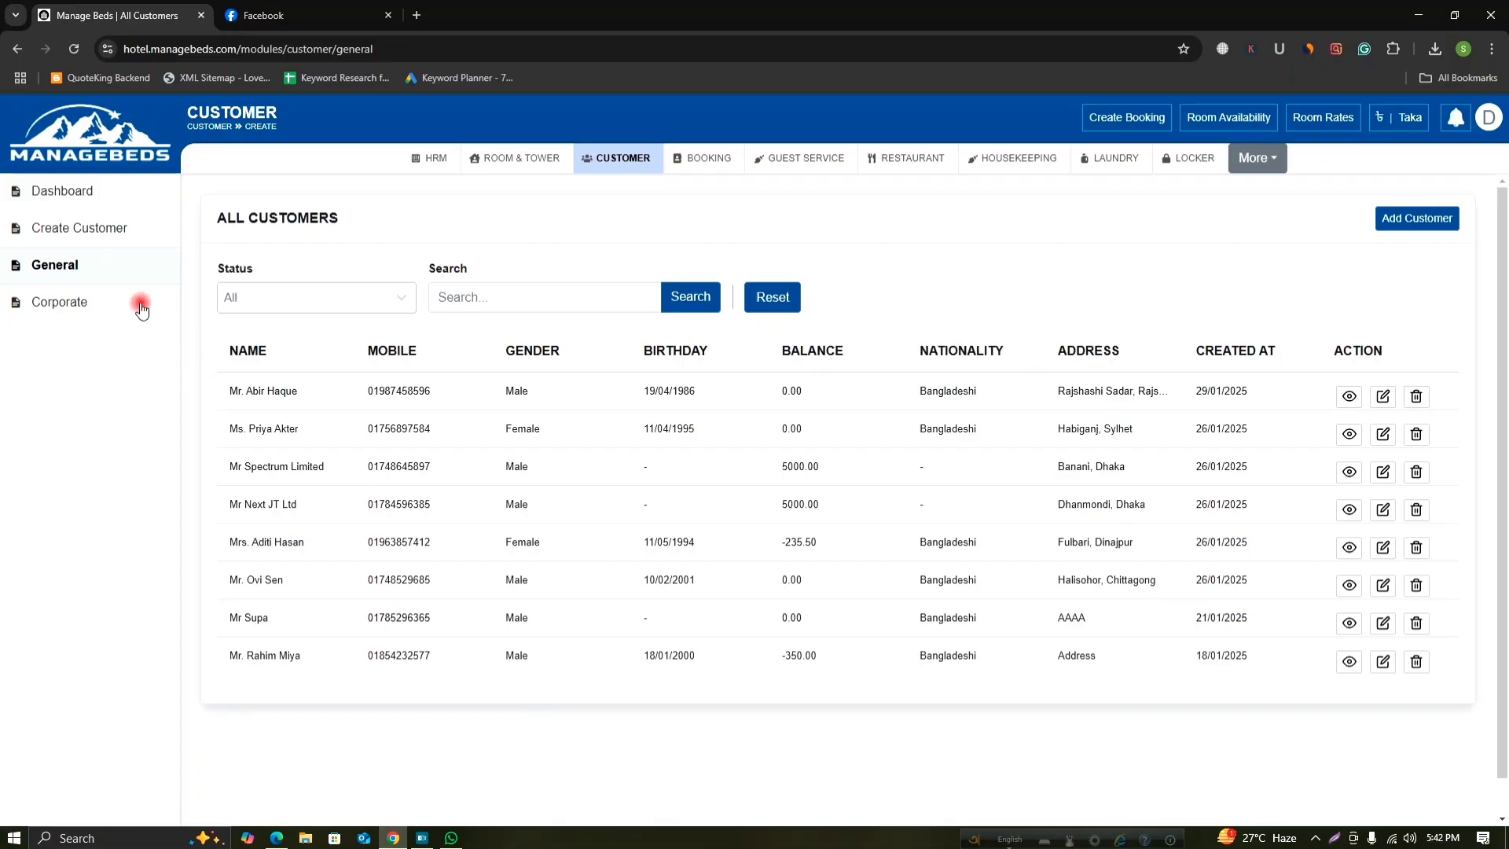
left_click(101, 308)
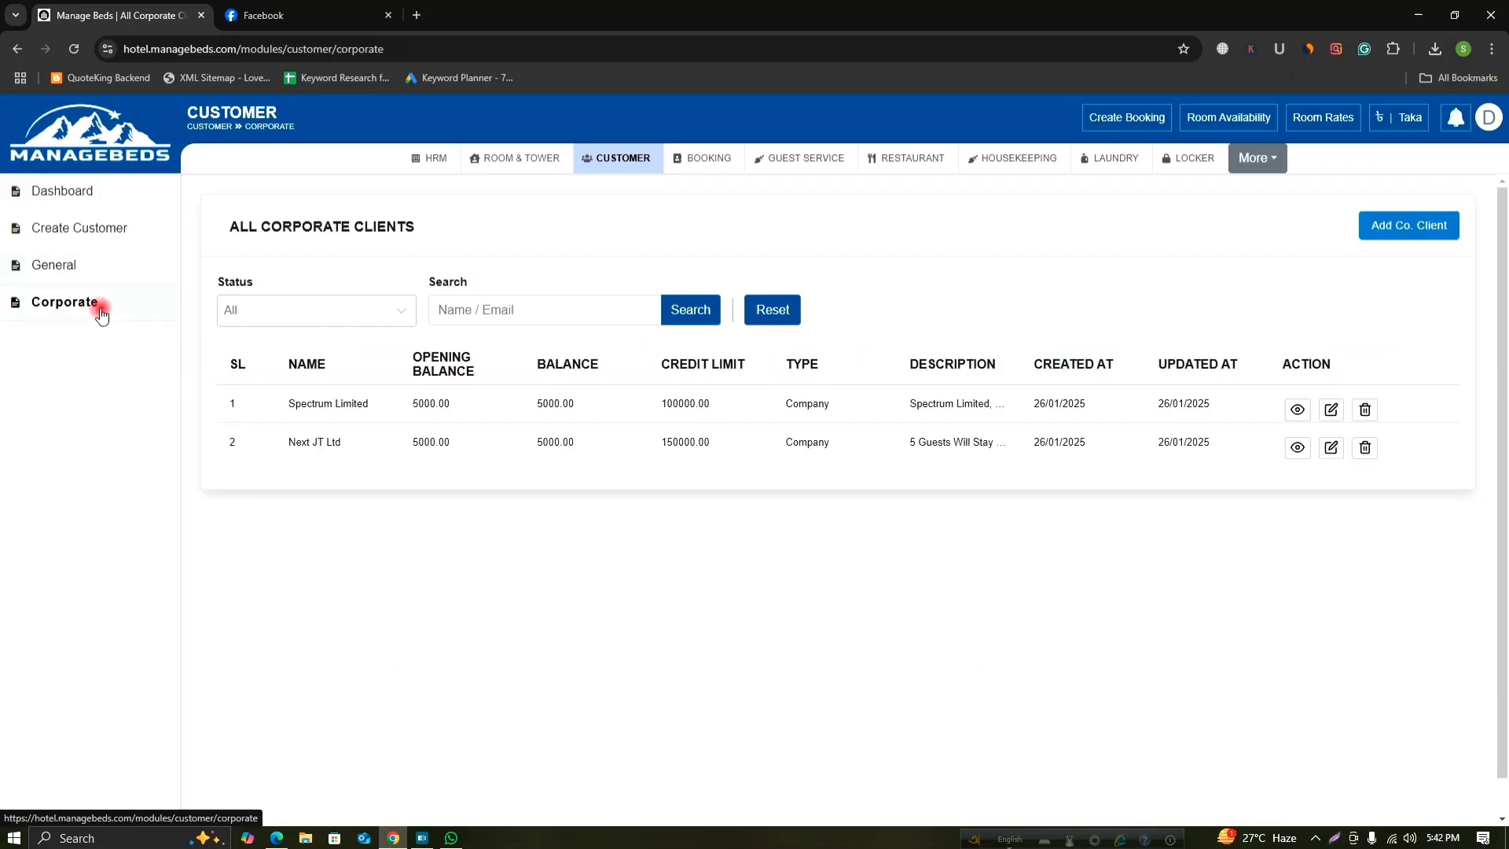
left_click(100, 256)
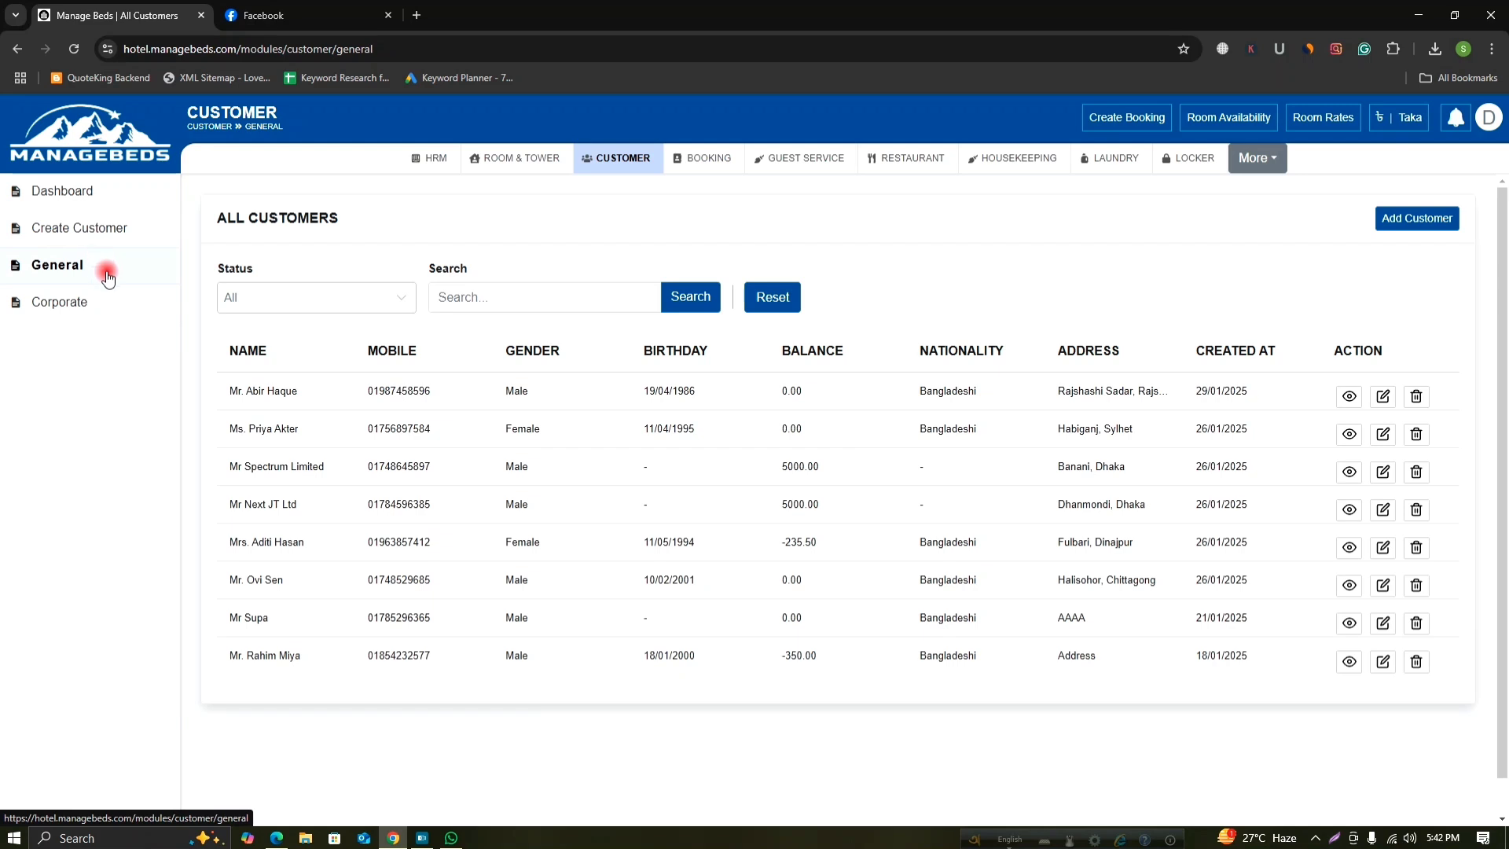
Dismiss an empty Add Customer form and show the All Corporate Clients list.
left_click(1382, 219)
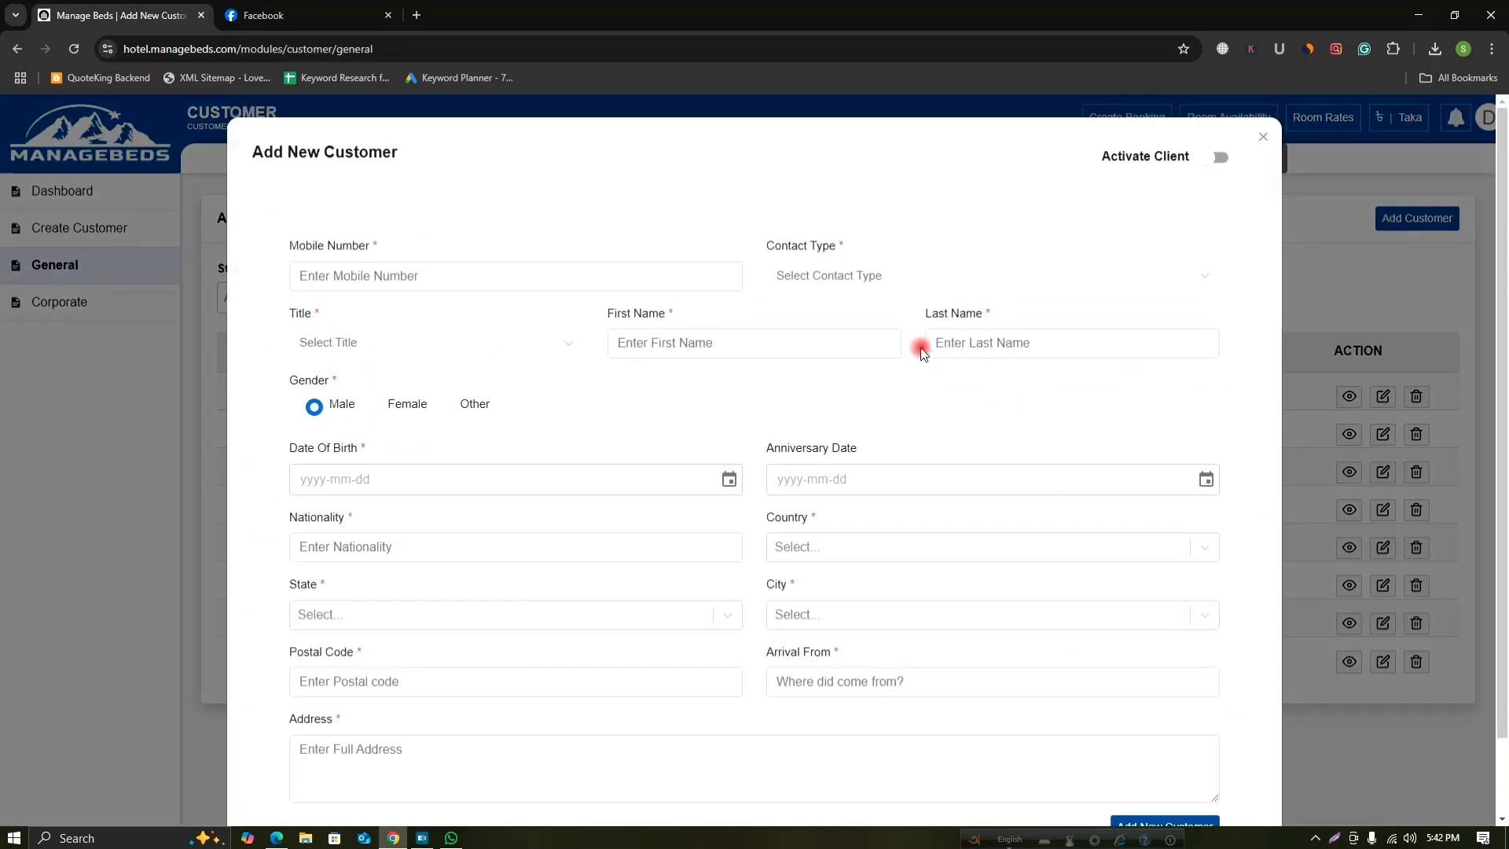
scroll(910, 660, "down", 2)
scroll(913, 640, "up", 2)
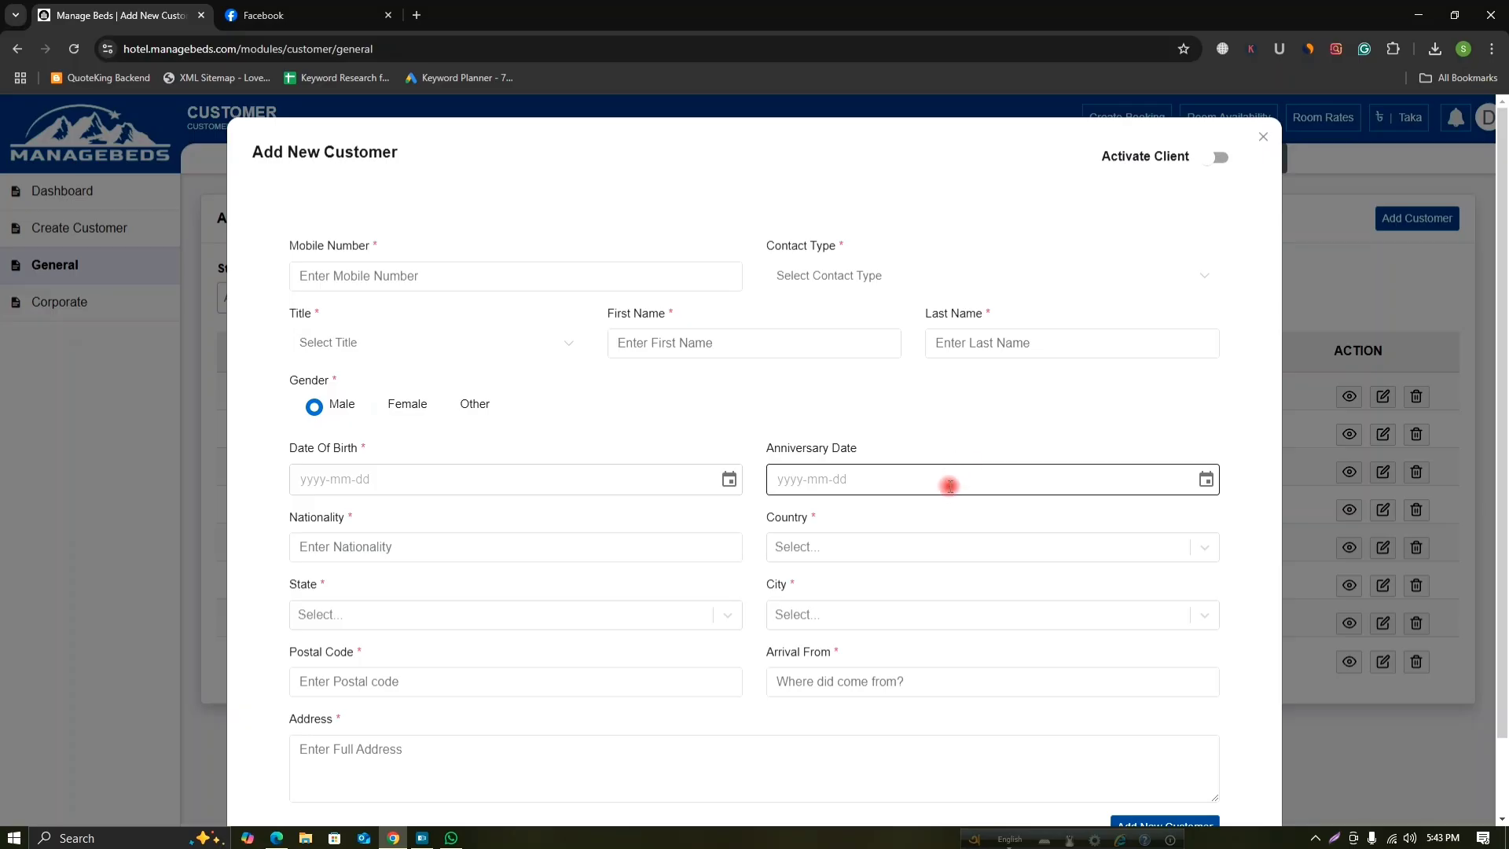
left_click(1263, 138)
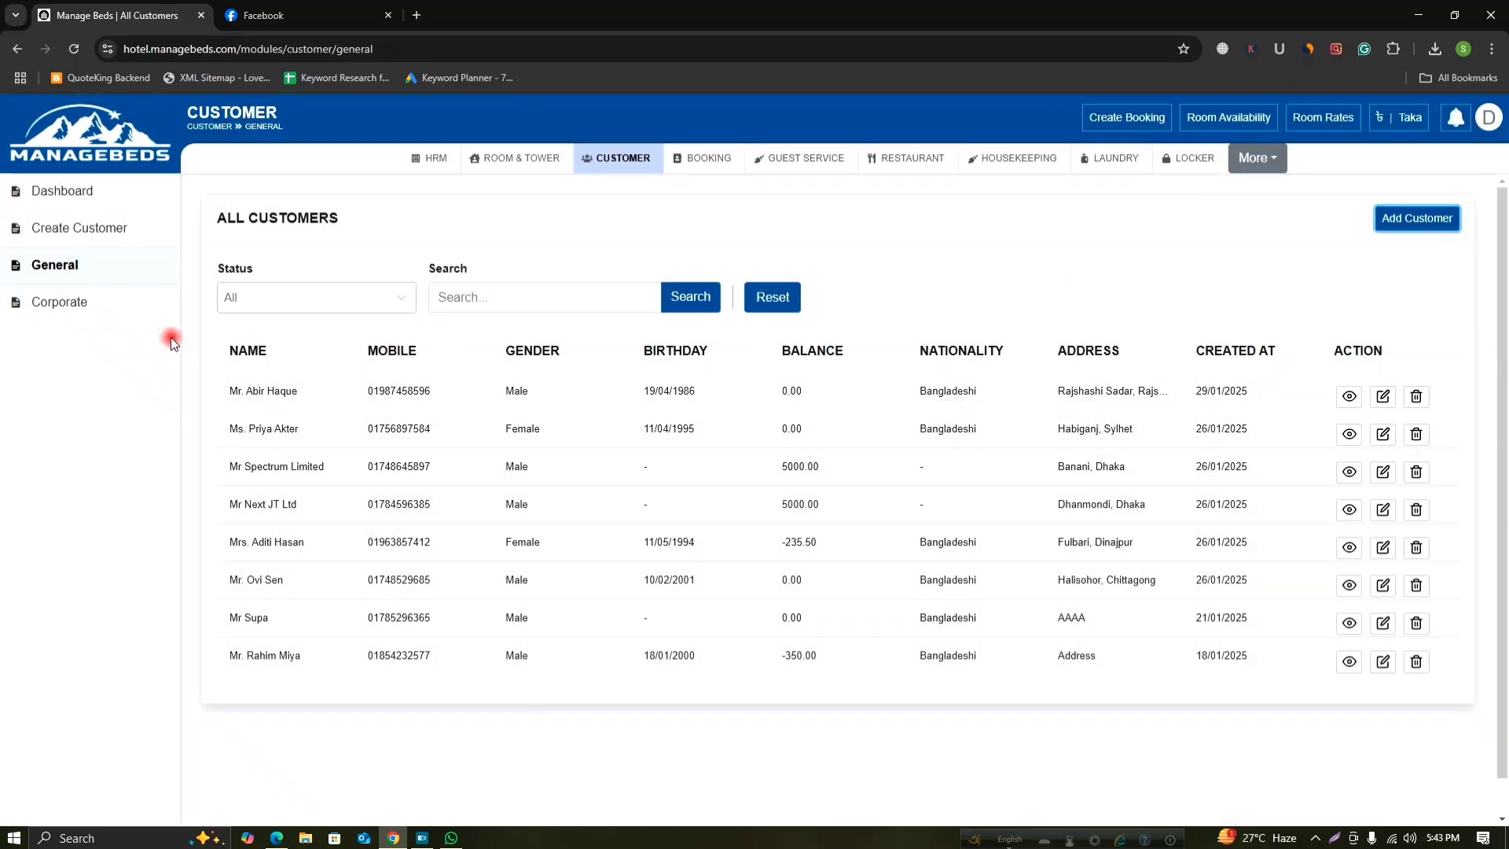
left_click(101, 306)
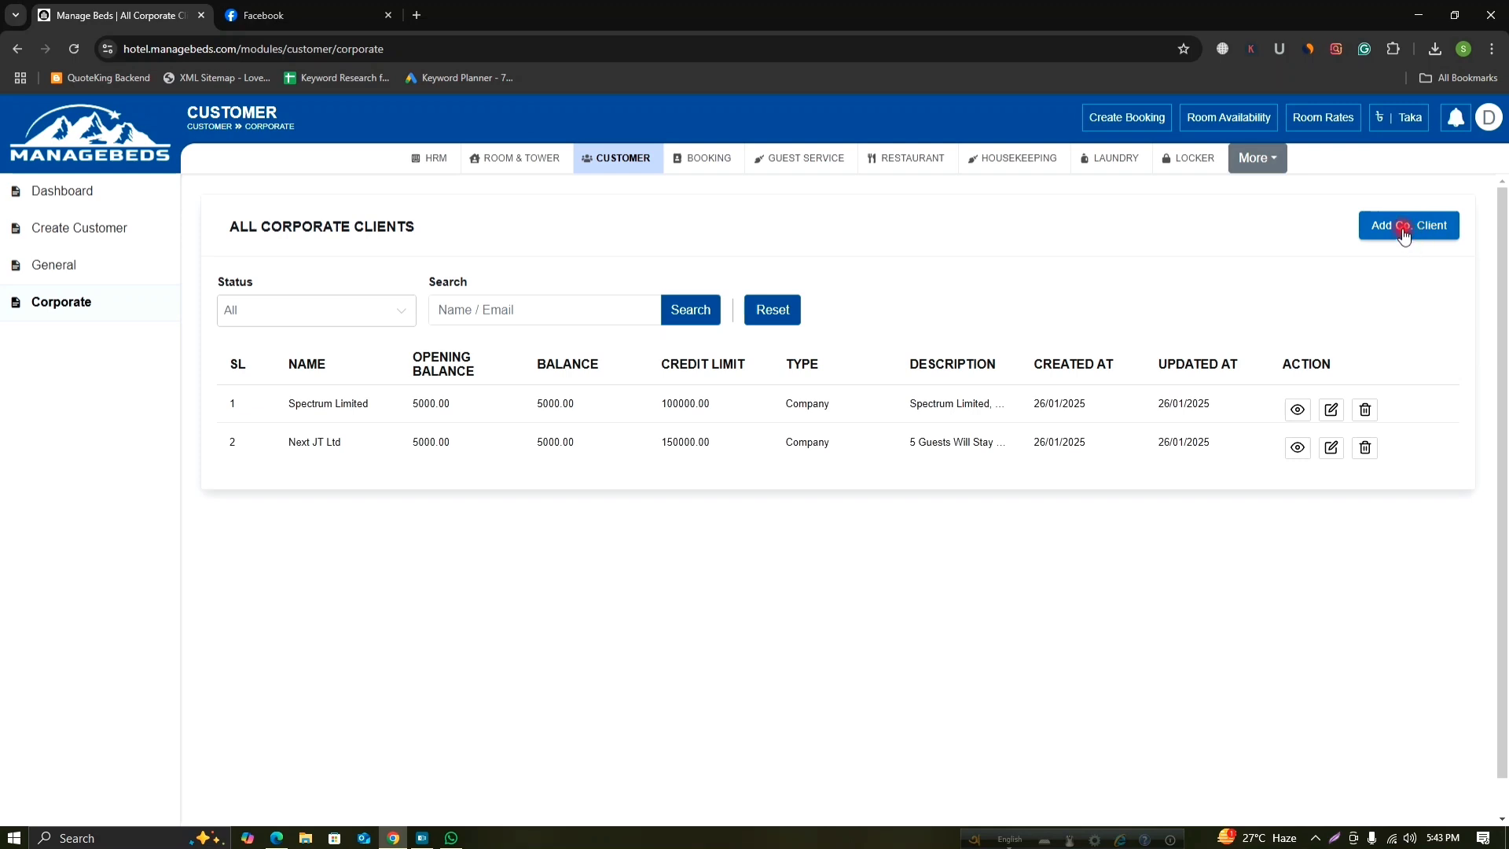
Start a new corporate client with company name 'Sky Fly Limited'.
left_click(1427, 227)
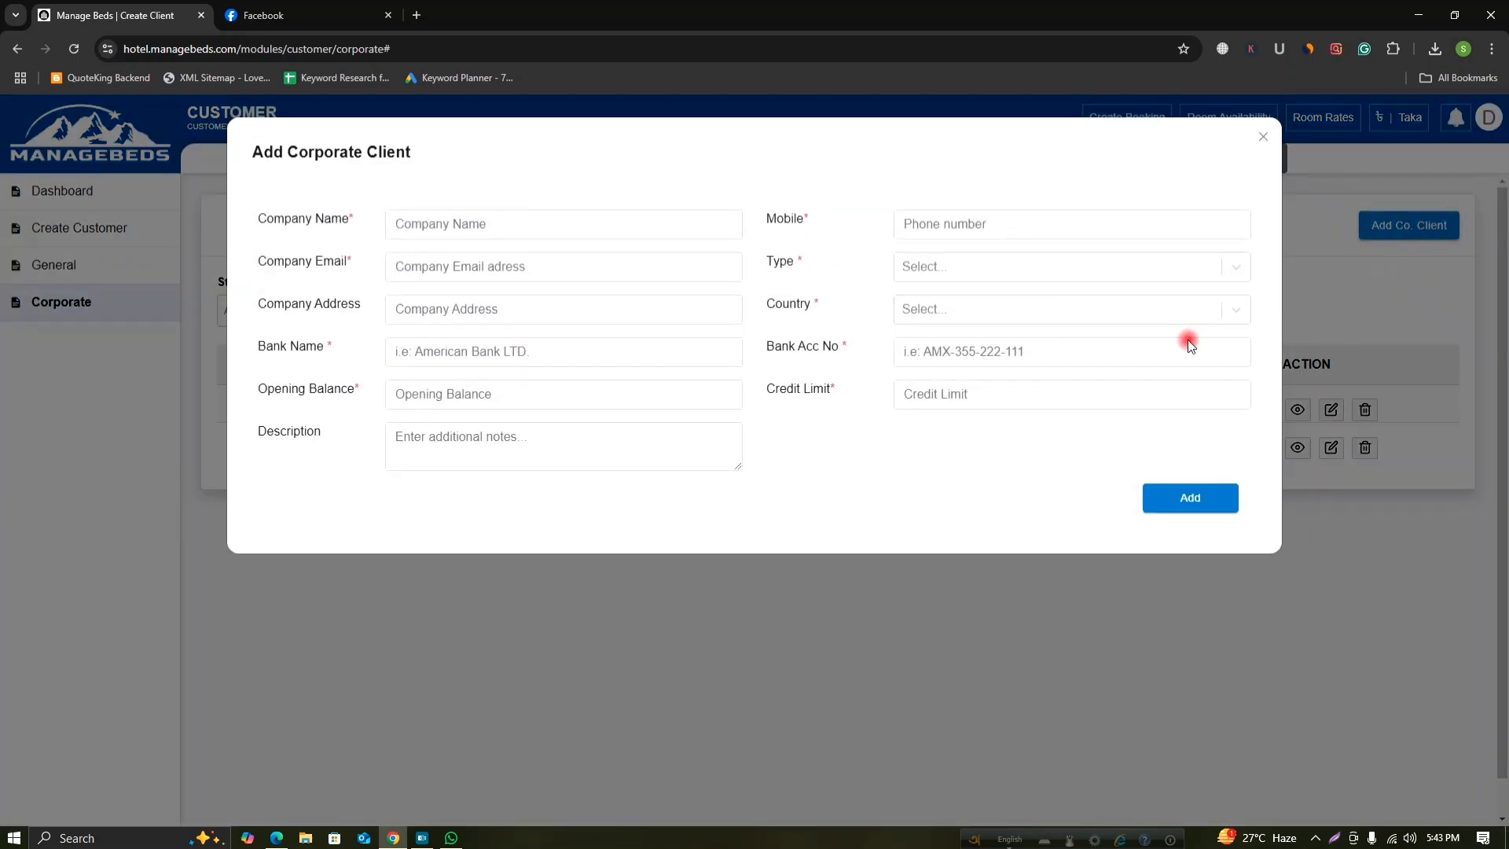
left_click(481, 224)
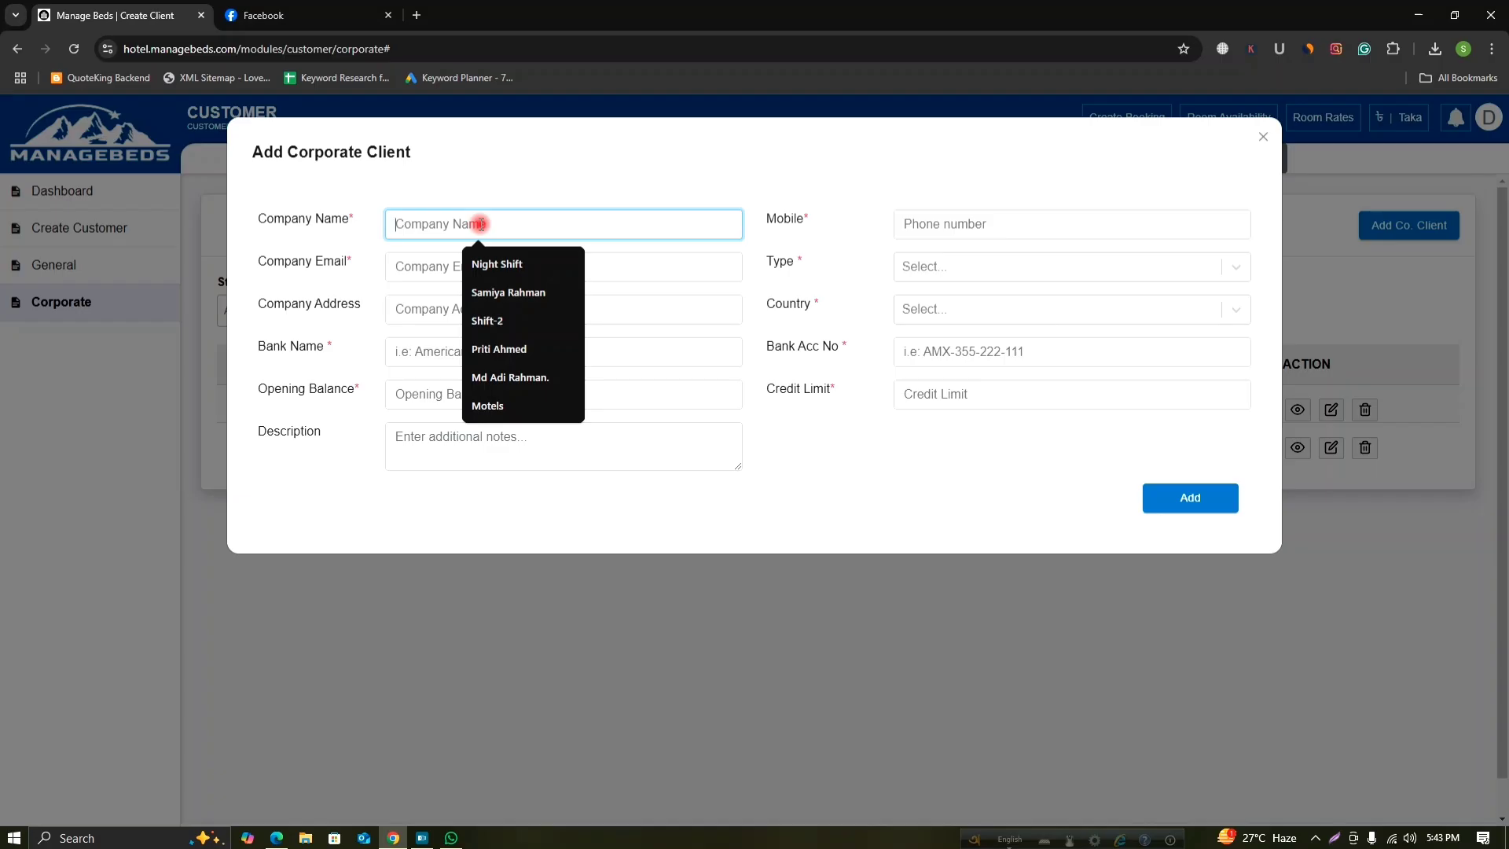
type("Sky")
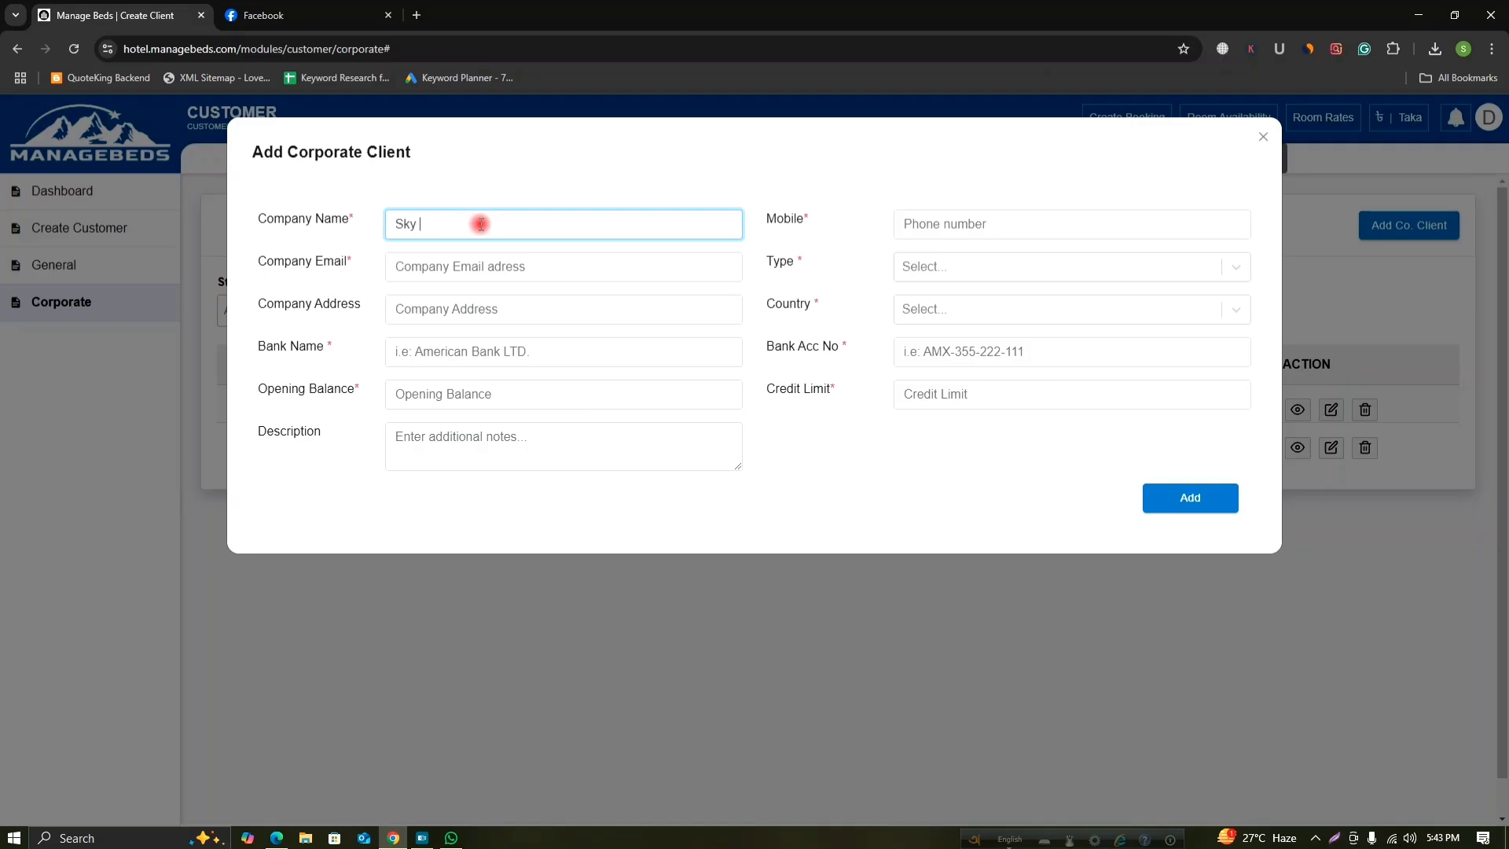
type(" Fly Limited")
Fill in the company email and the company address.
left_click(522, 266)
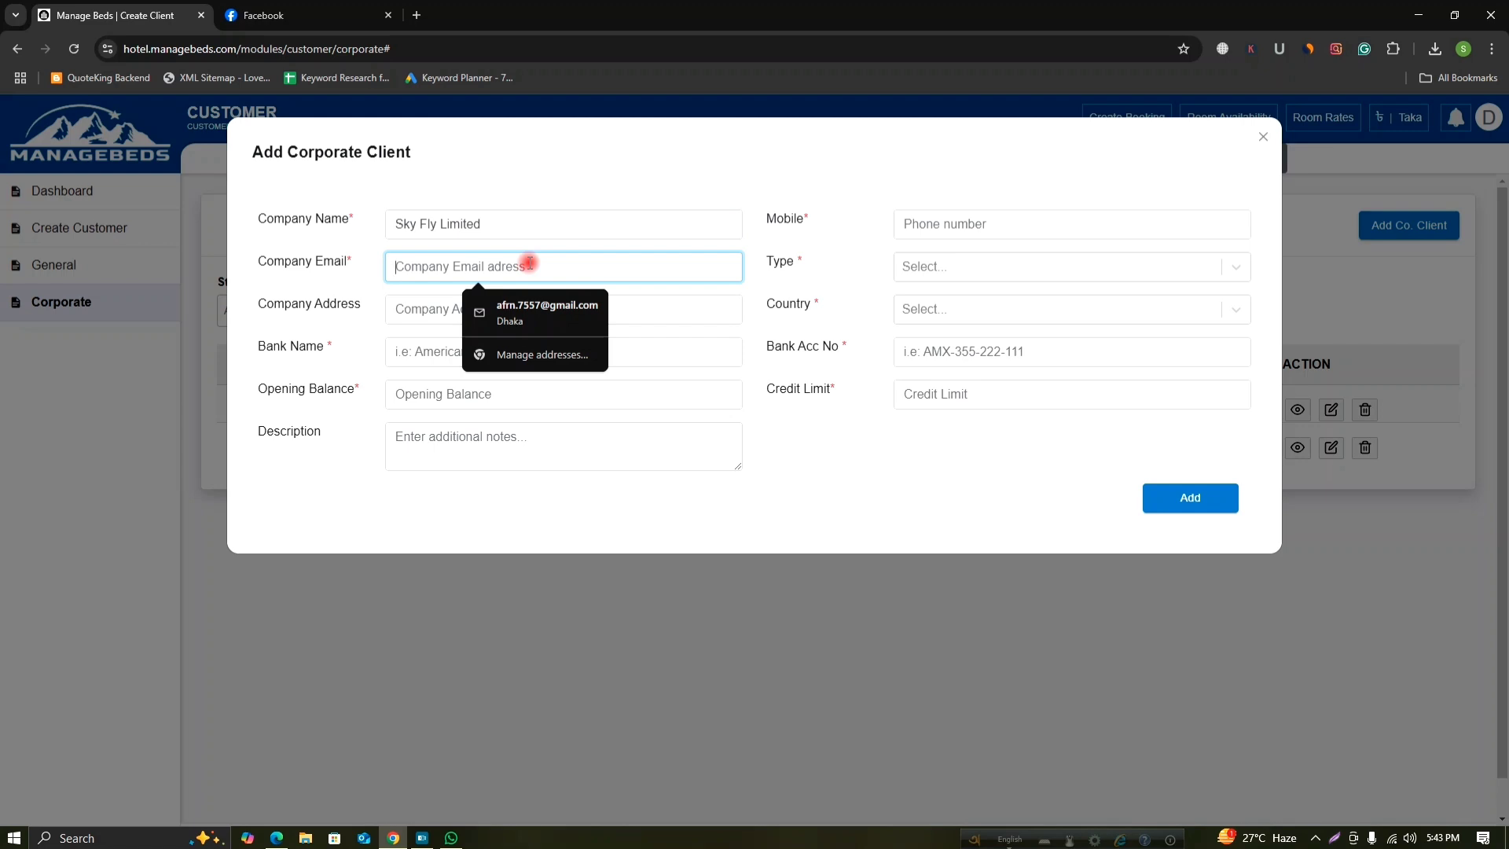
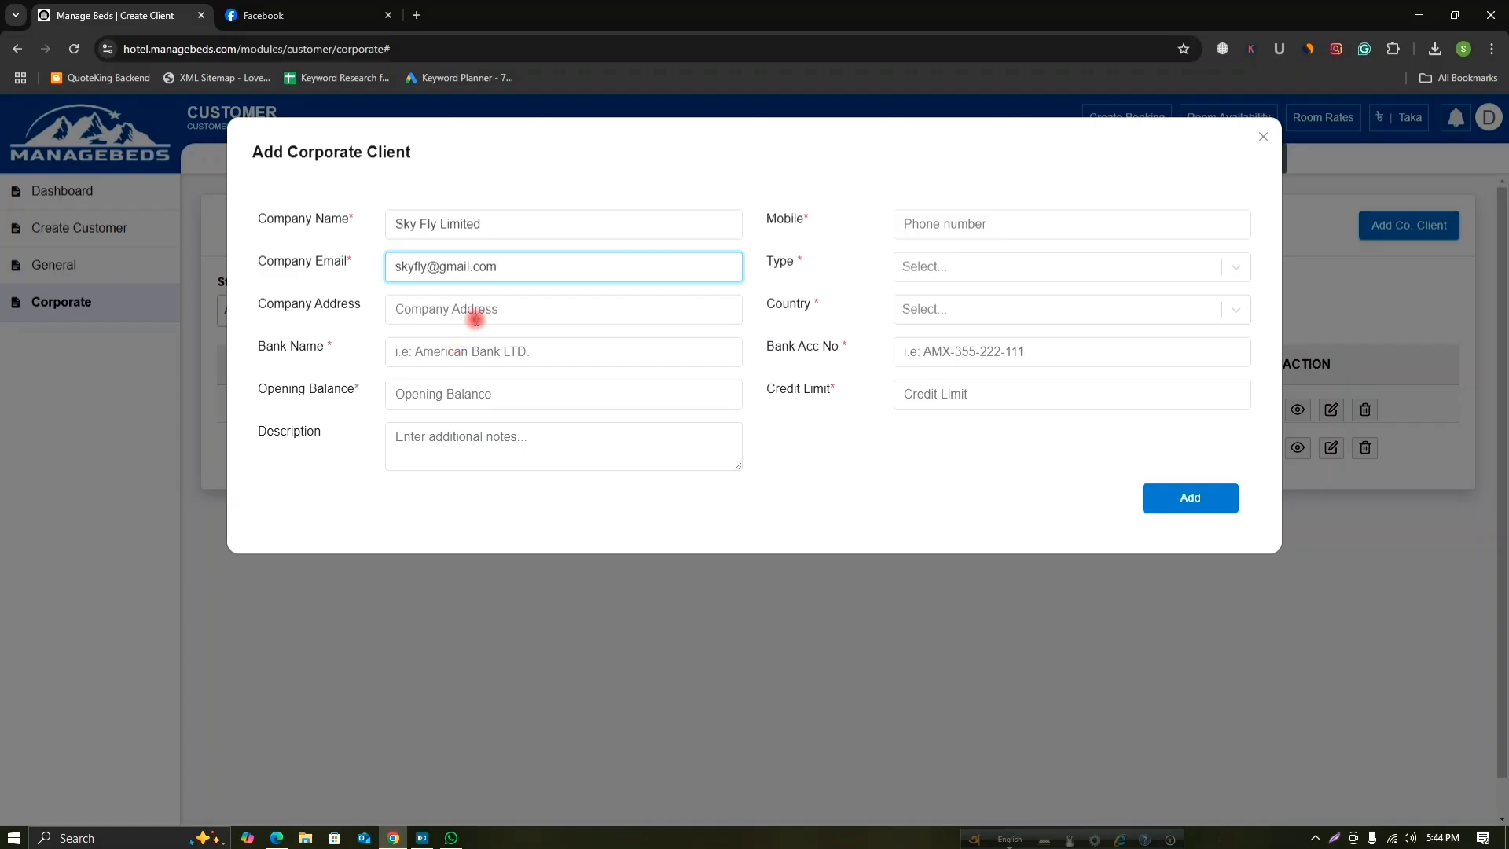
left_click(475, 310)
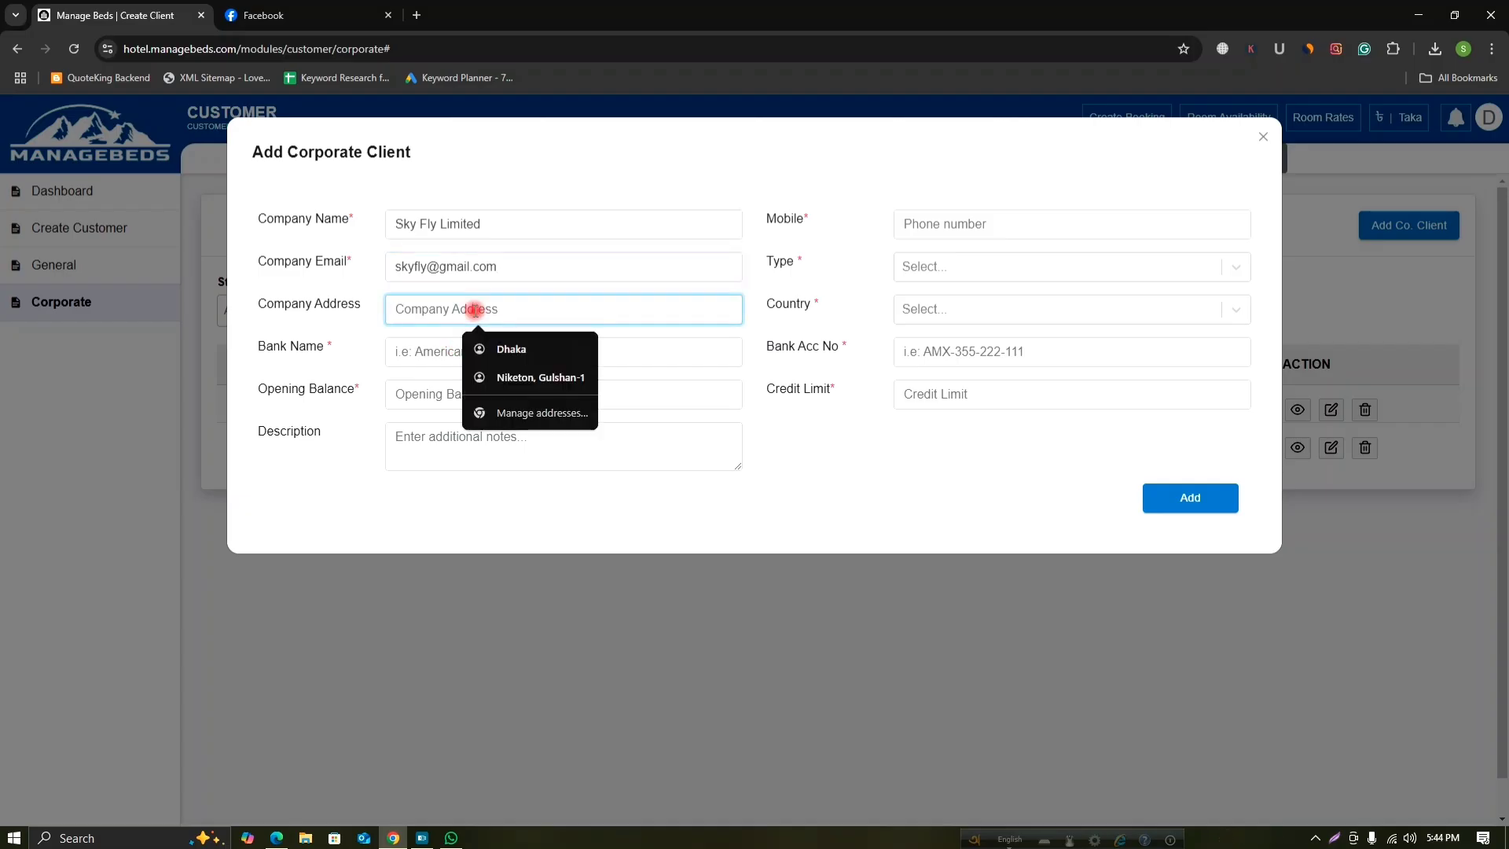
type("Dh")
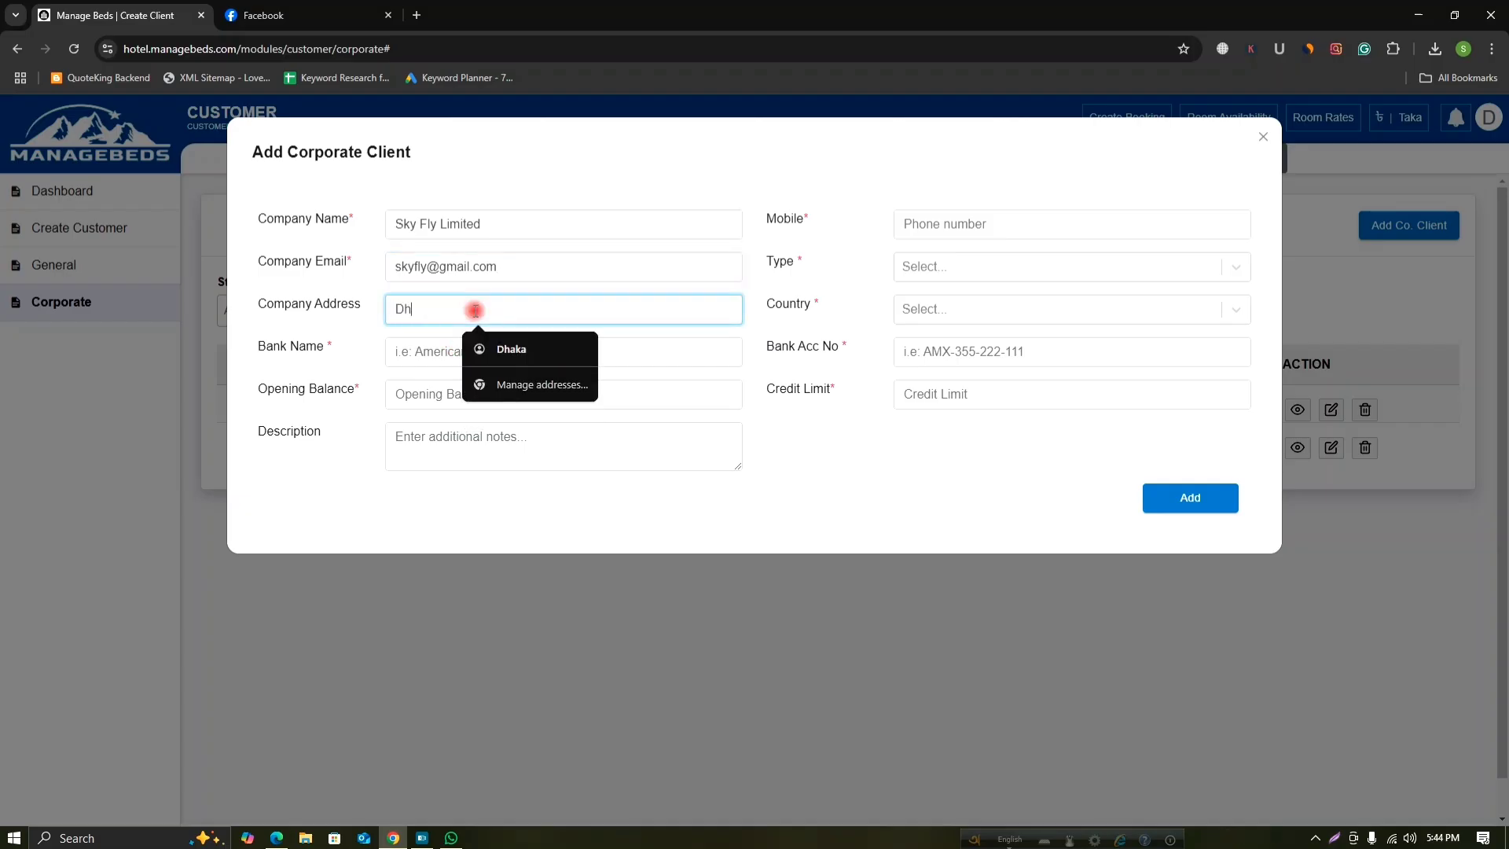
type("anmondi")
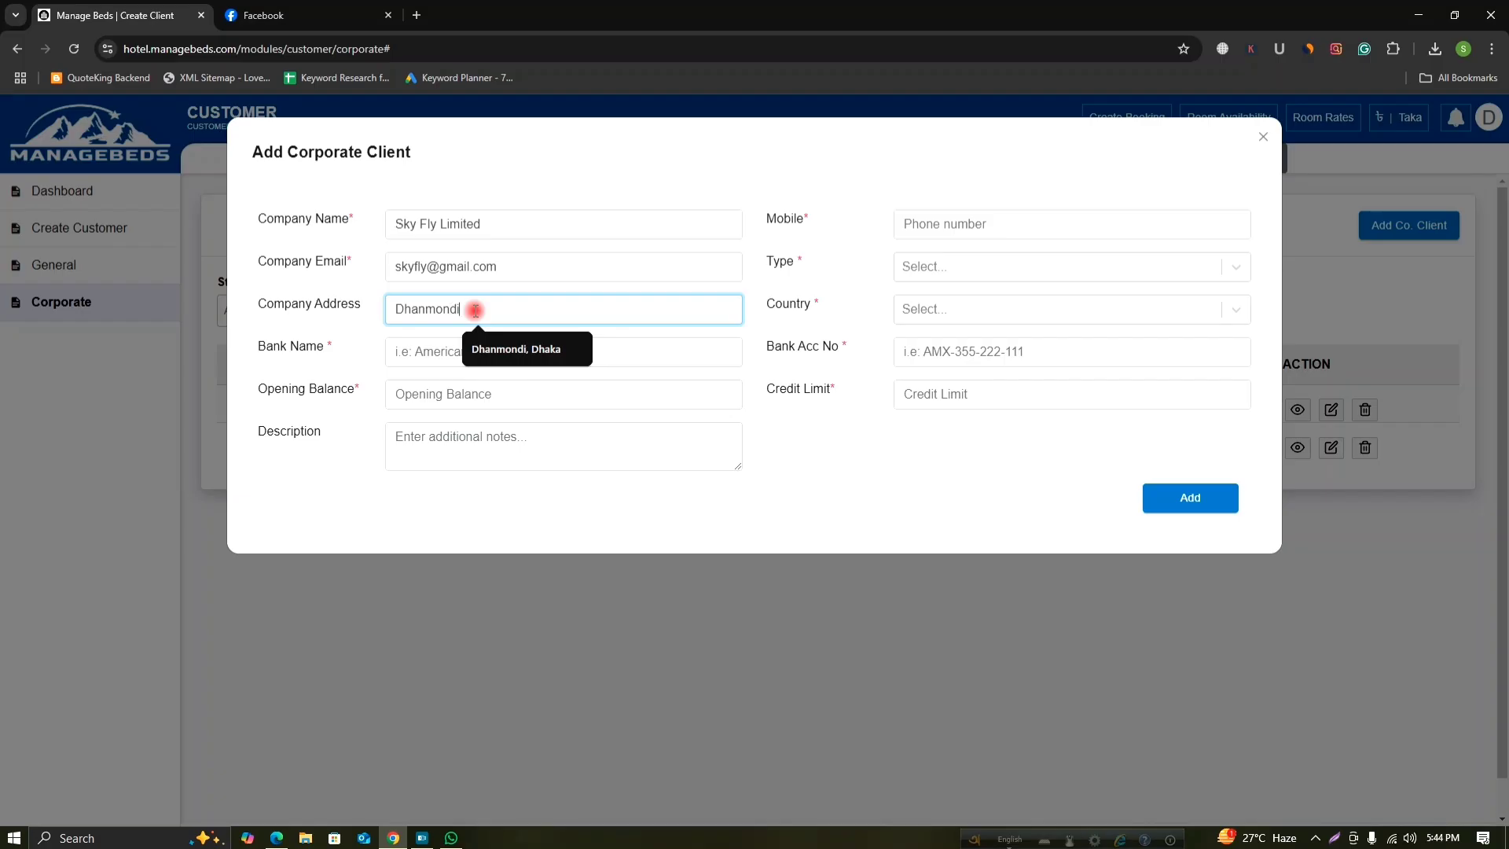
type(", Dhaka")
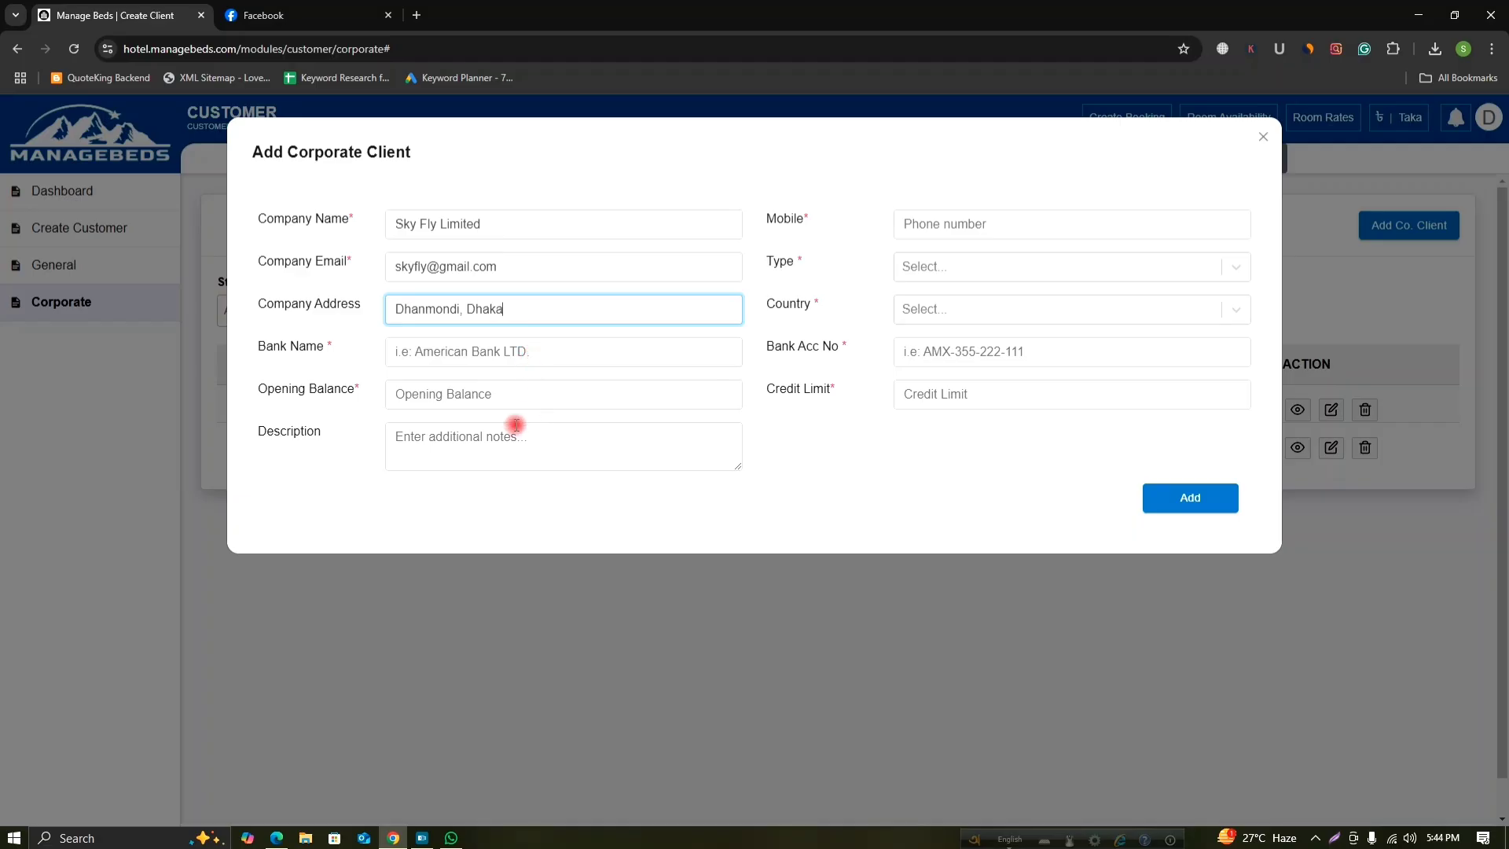
left_click(478, 353)
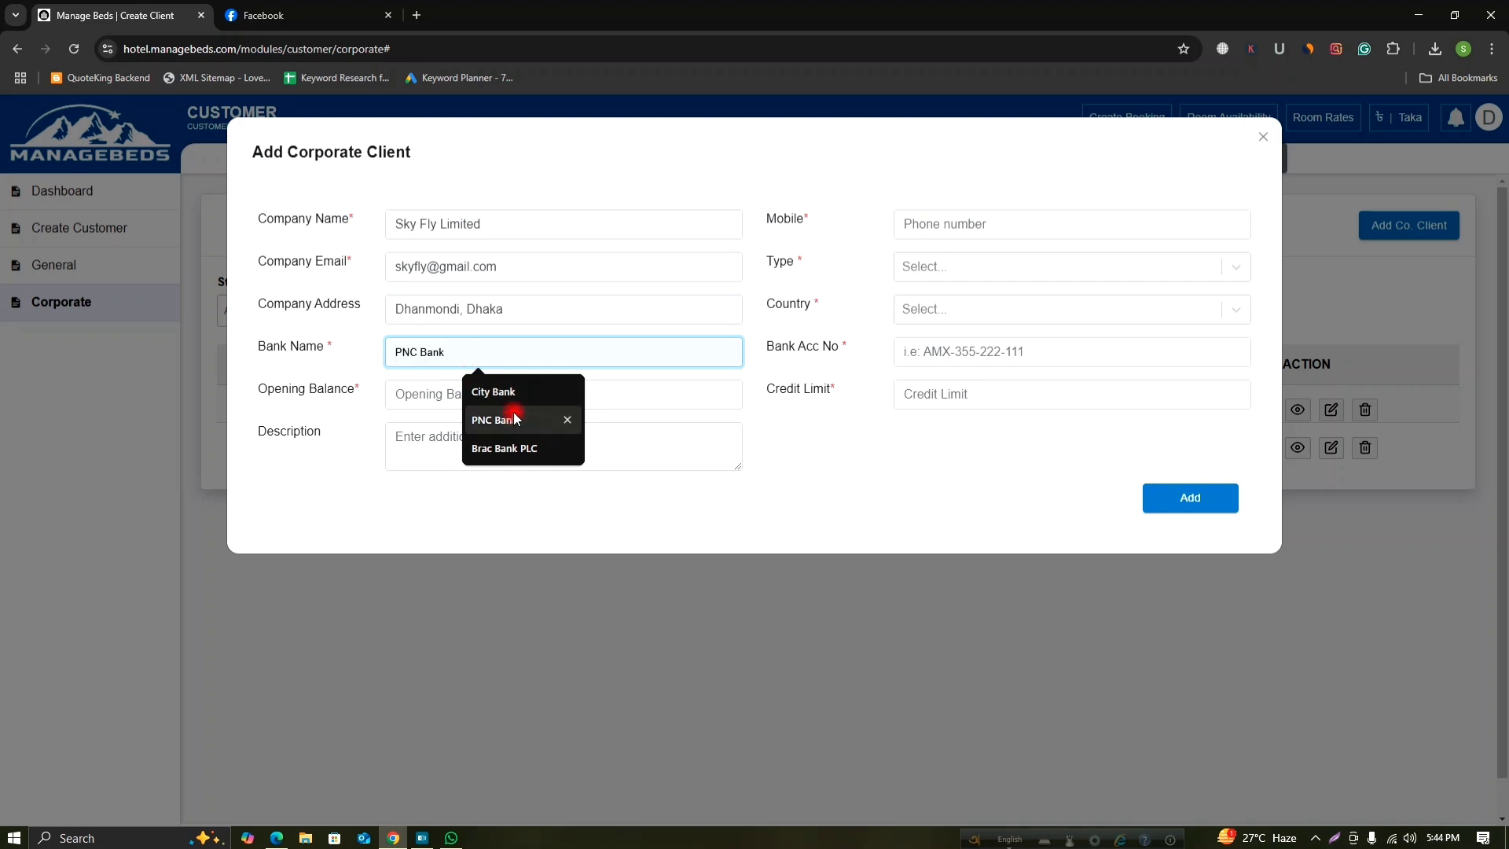
Choose City Bank, enter the company mobile number and set the type to Company.
left_click(499, 391)
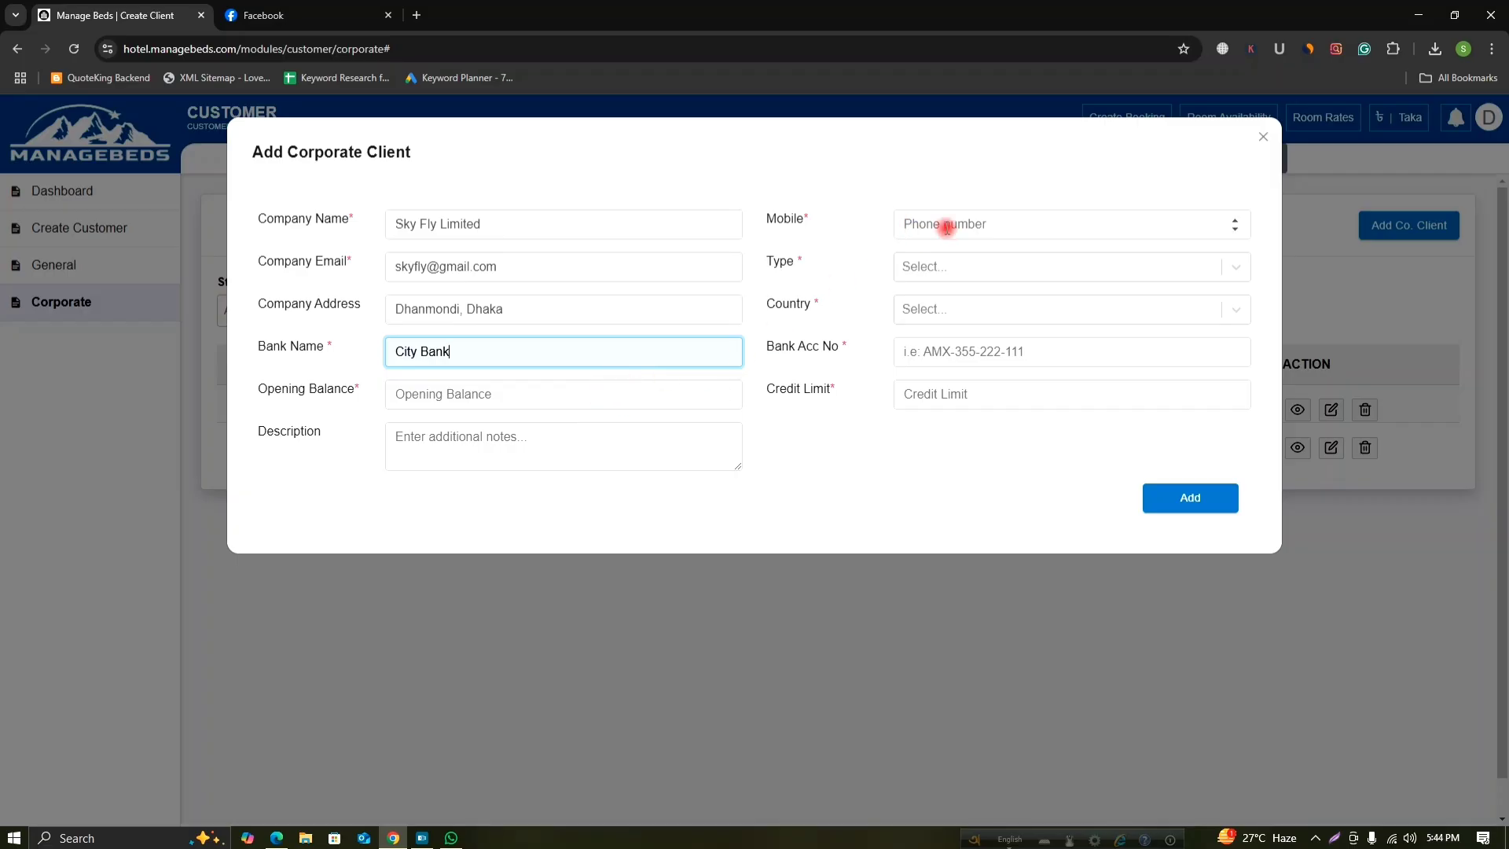
left_click(947, 228)
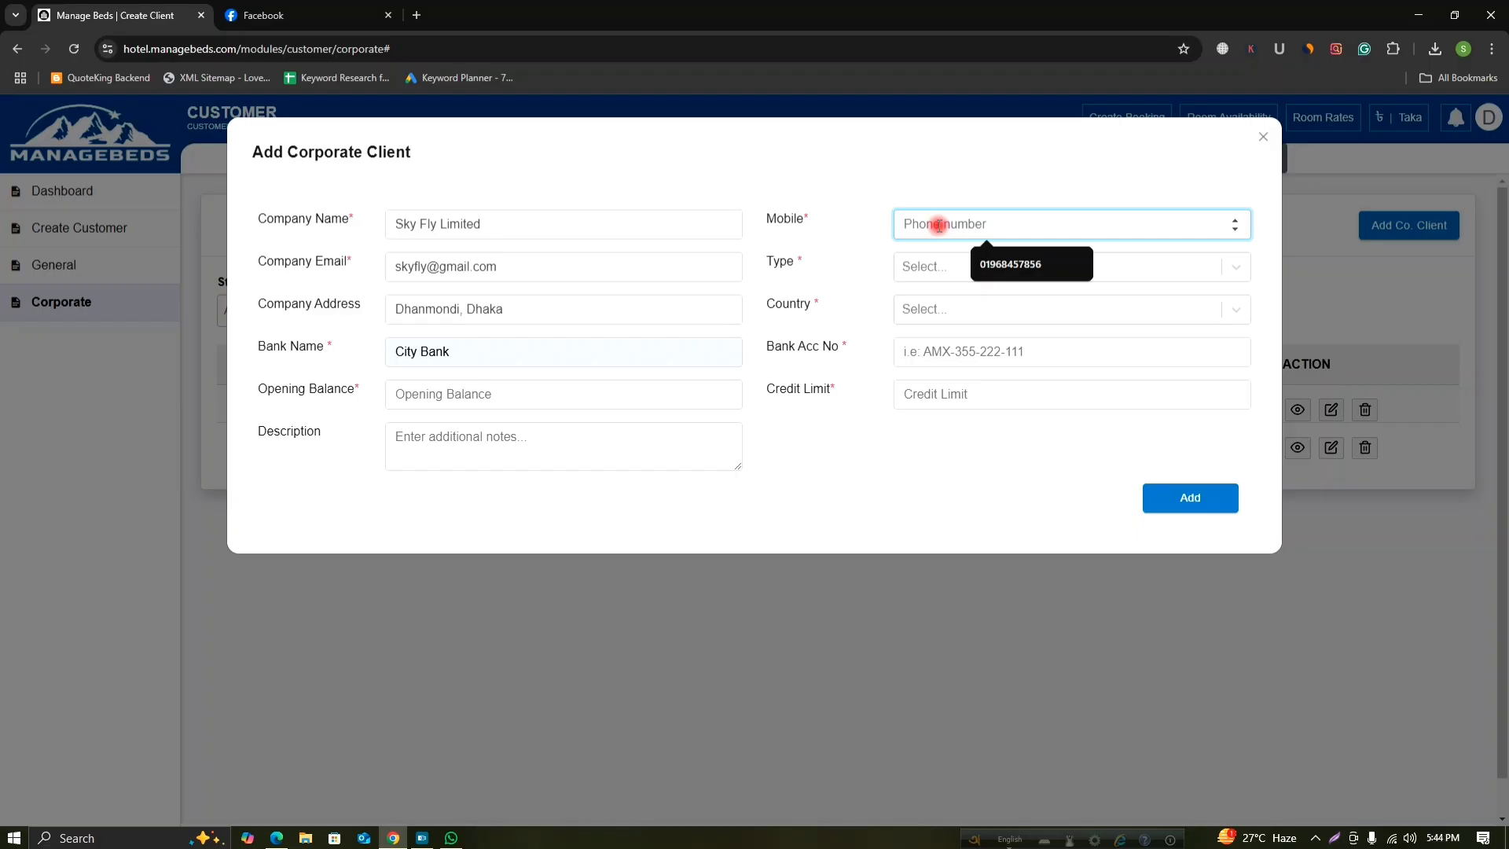
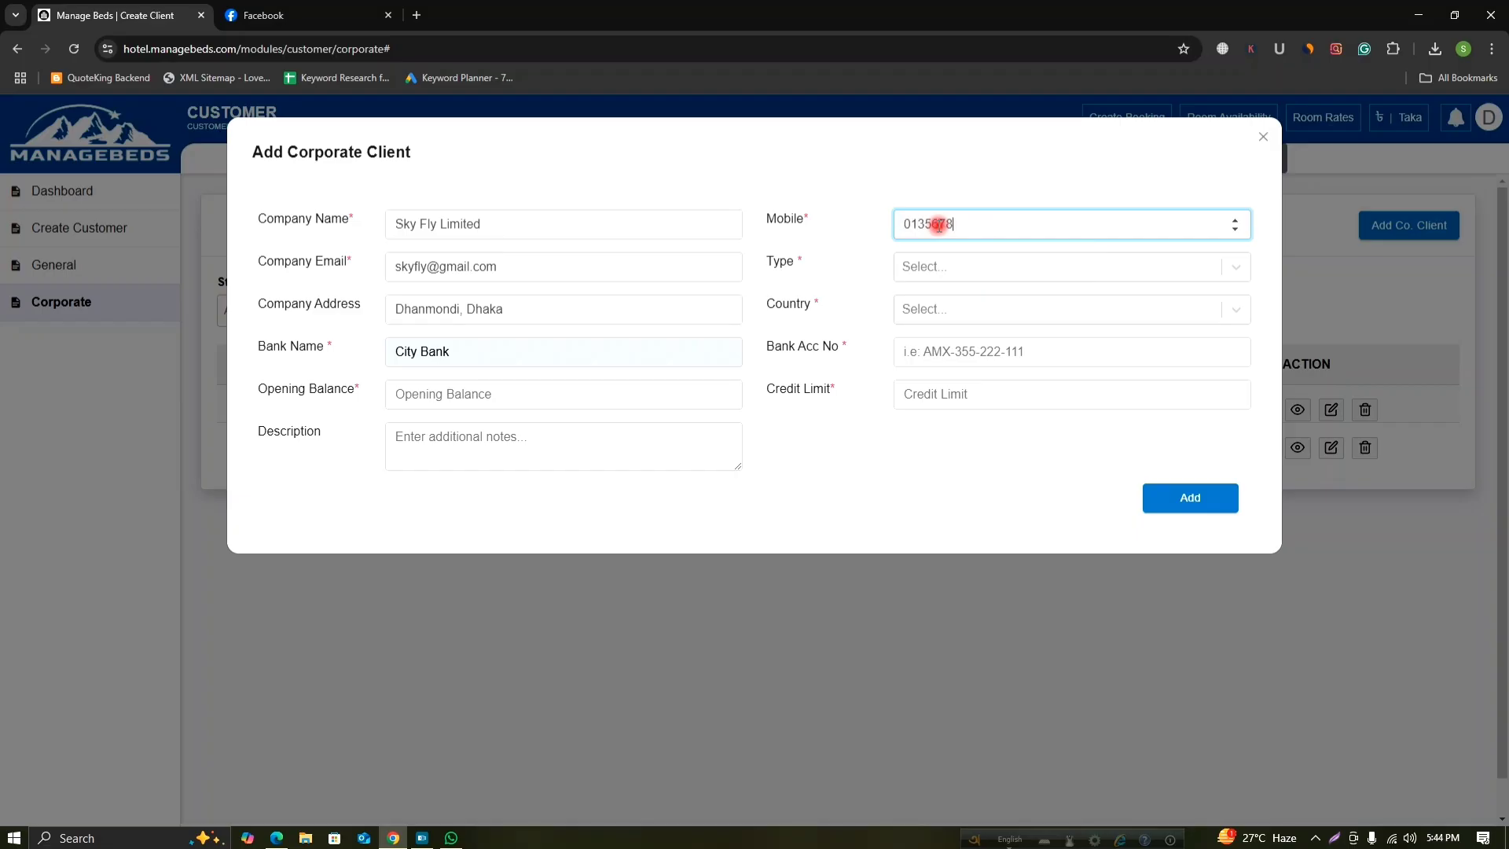
left_click(973, 263)
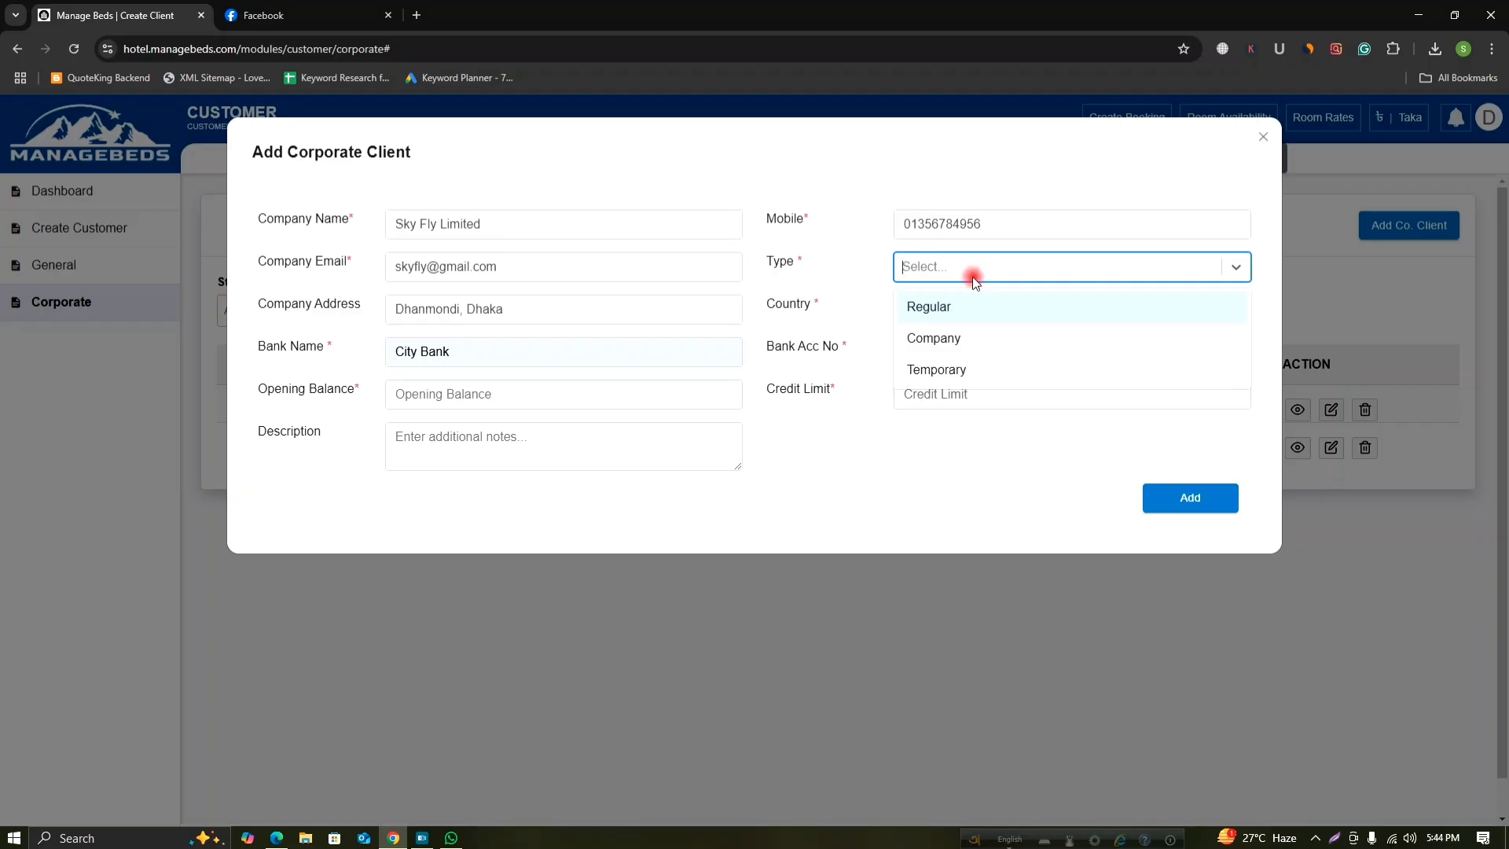
left_click(979, 333)
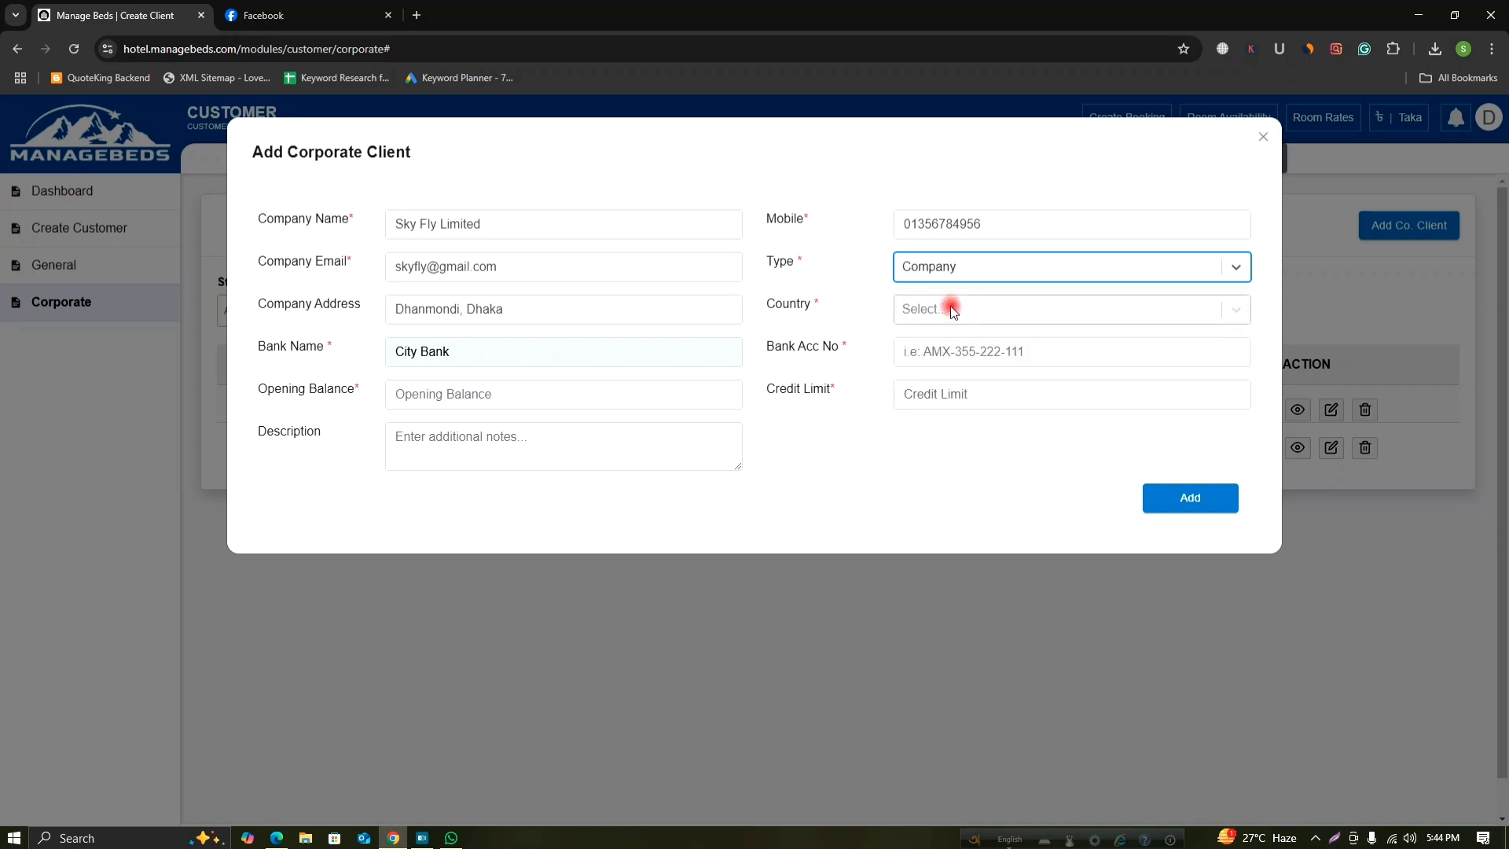
Set the country to Bangladesh and enter the bank account number.
left_click(950, 307)
scroll(1022, 448, "down", 2)
scroll(1016, 450, "down", 3)
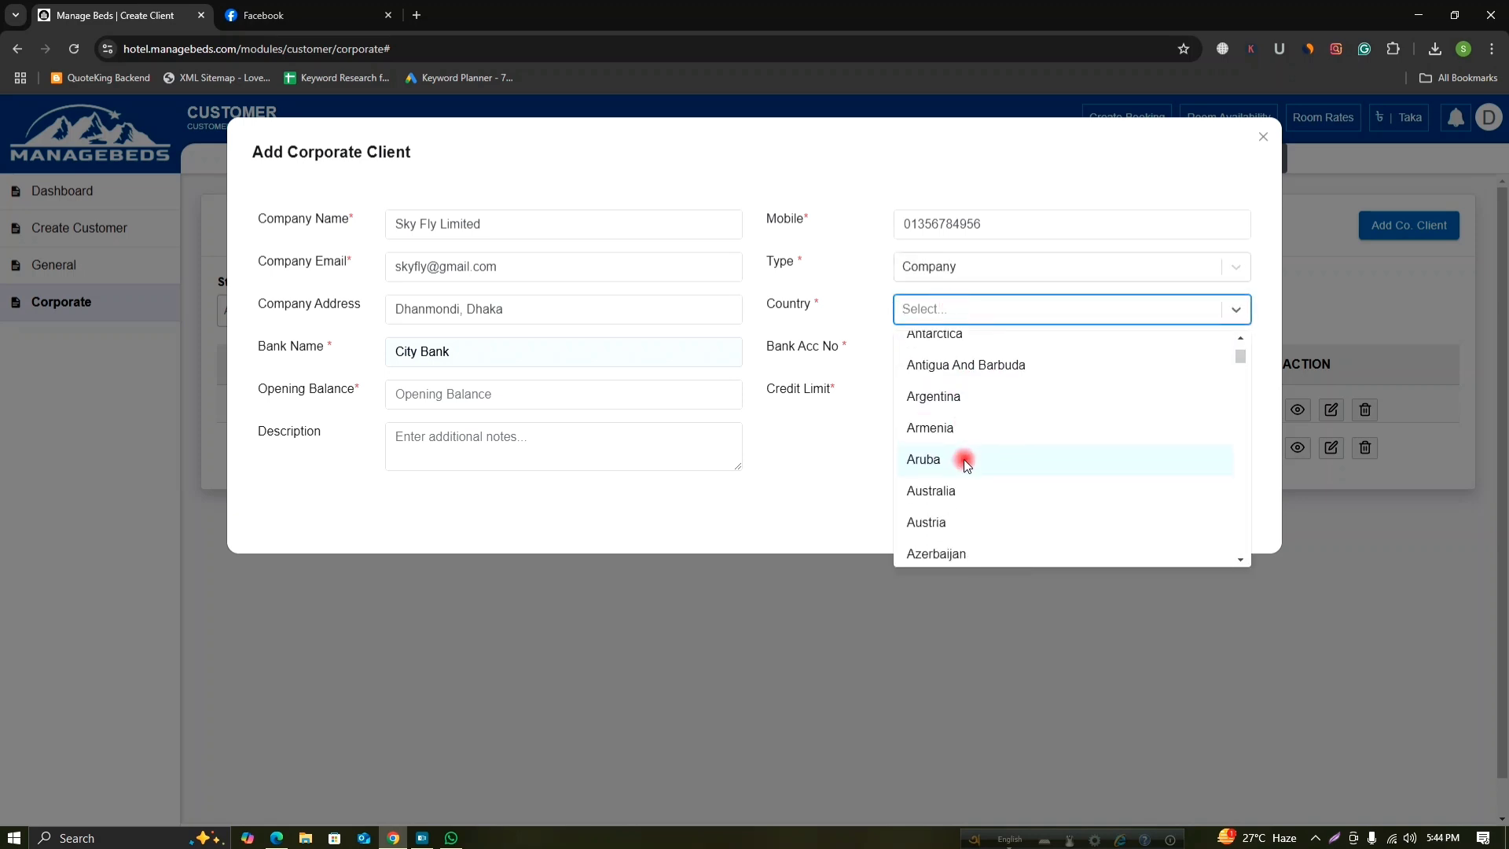
left_click(939, 490)
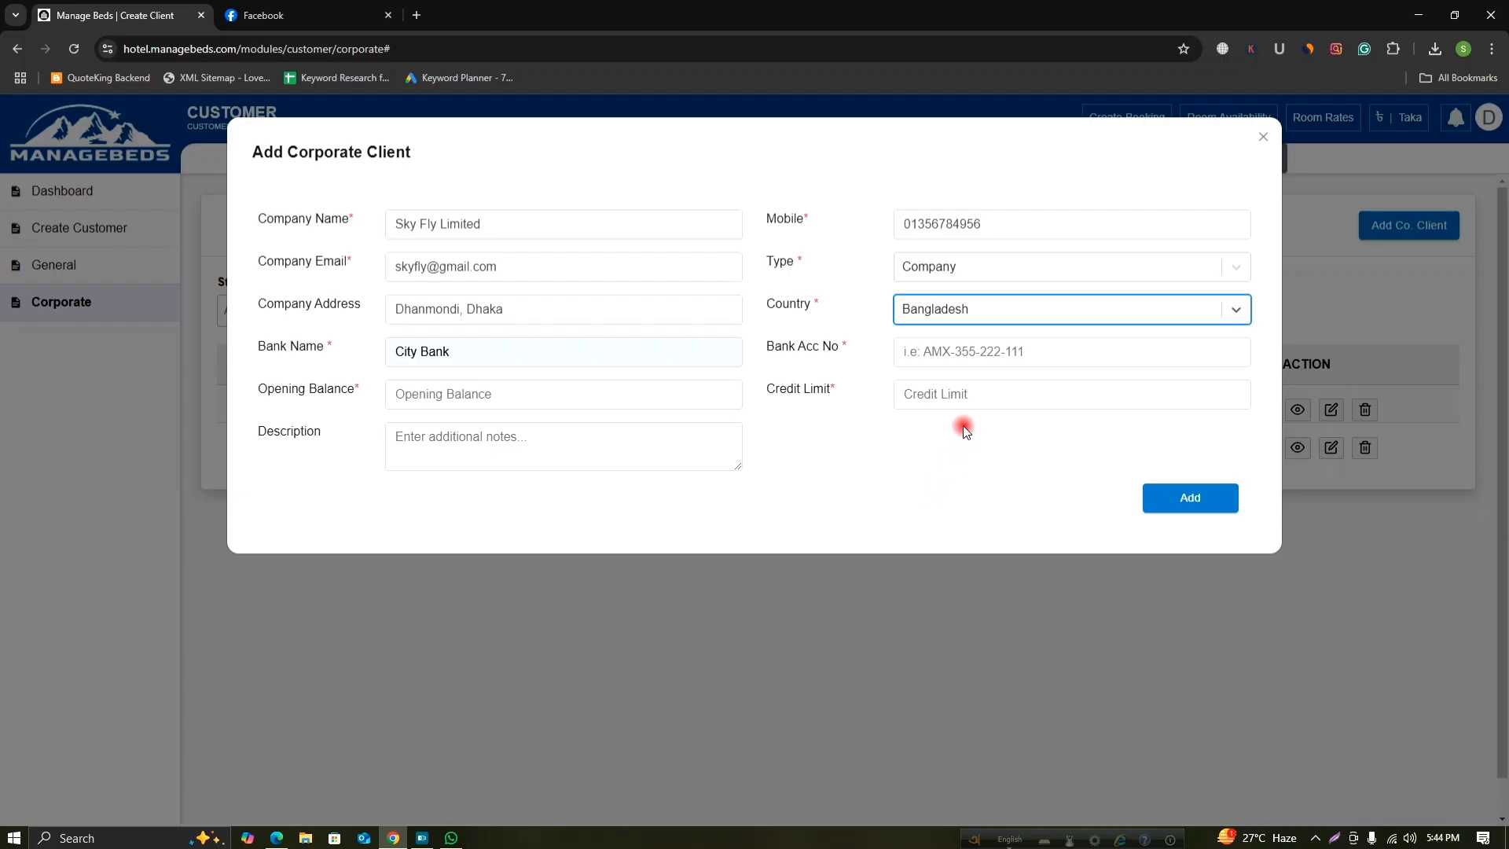
left_click(953, 346)
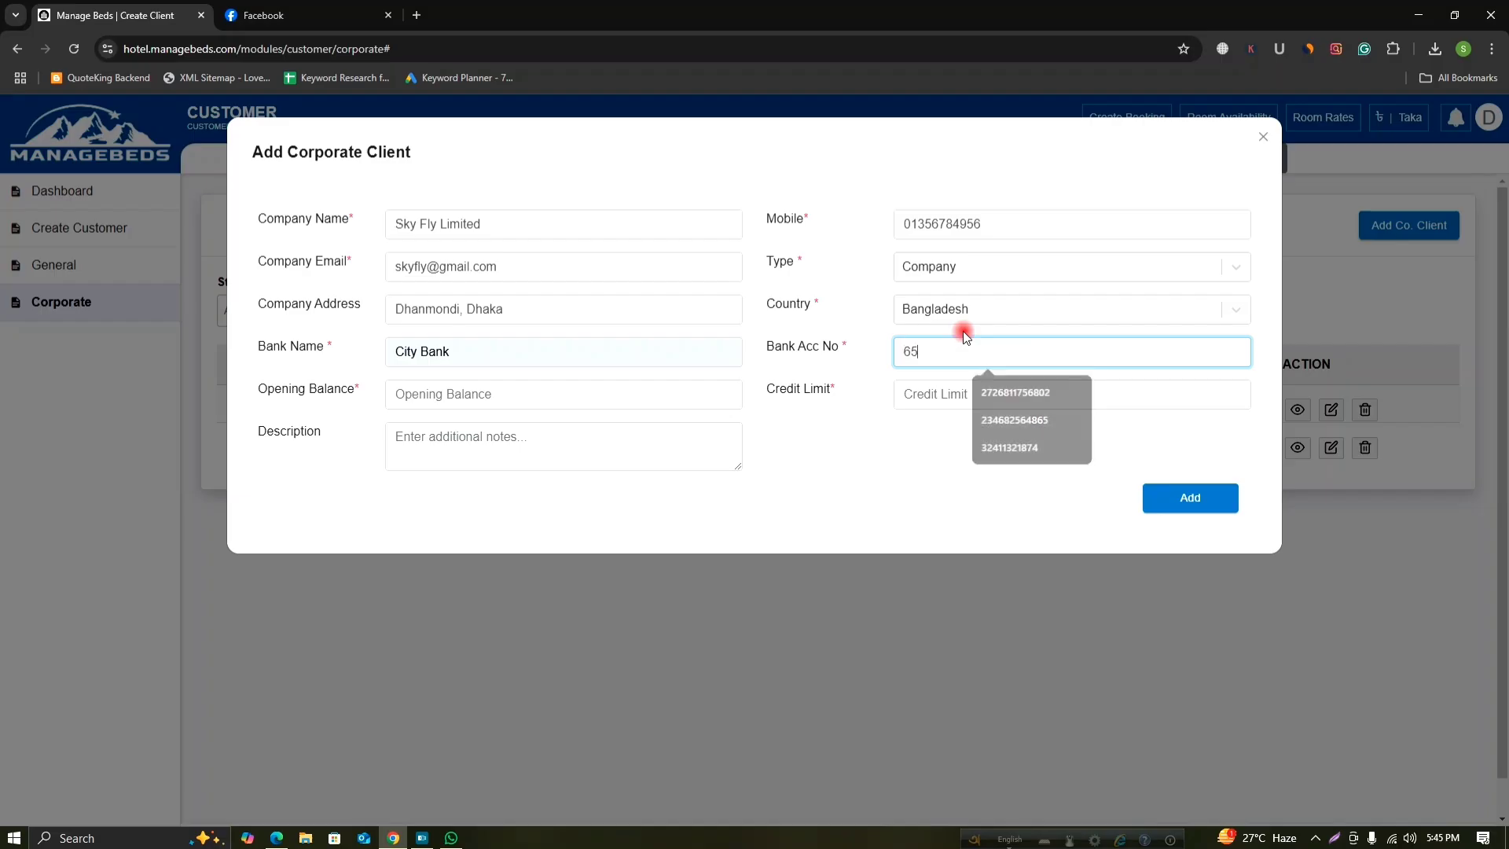
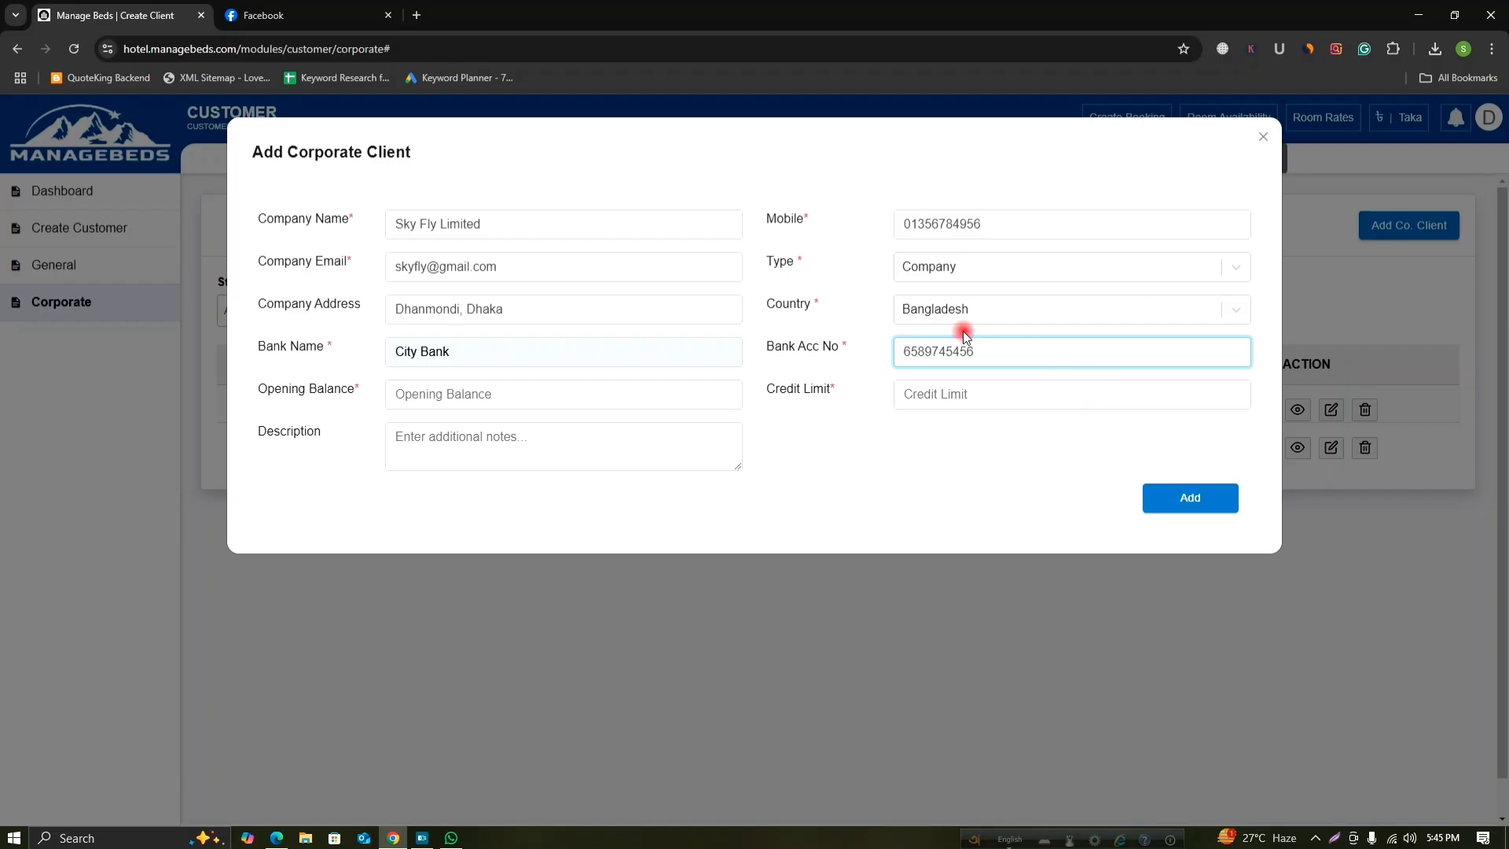
Set the opening balance to 5000 and start the 20000 credit limit.
left_click(640, 397)
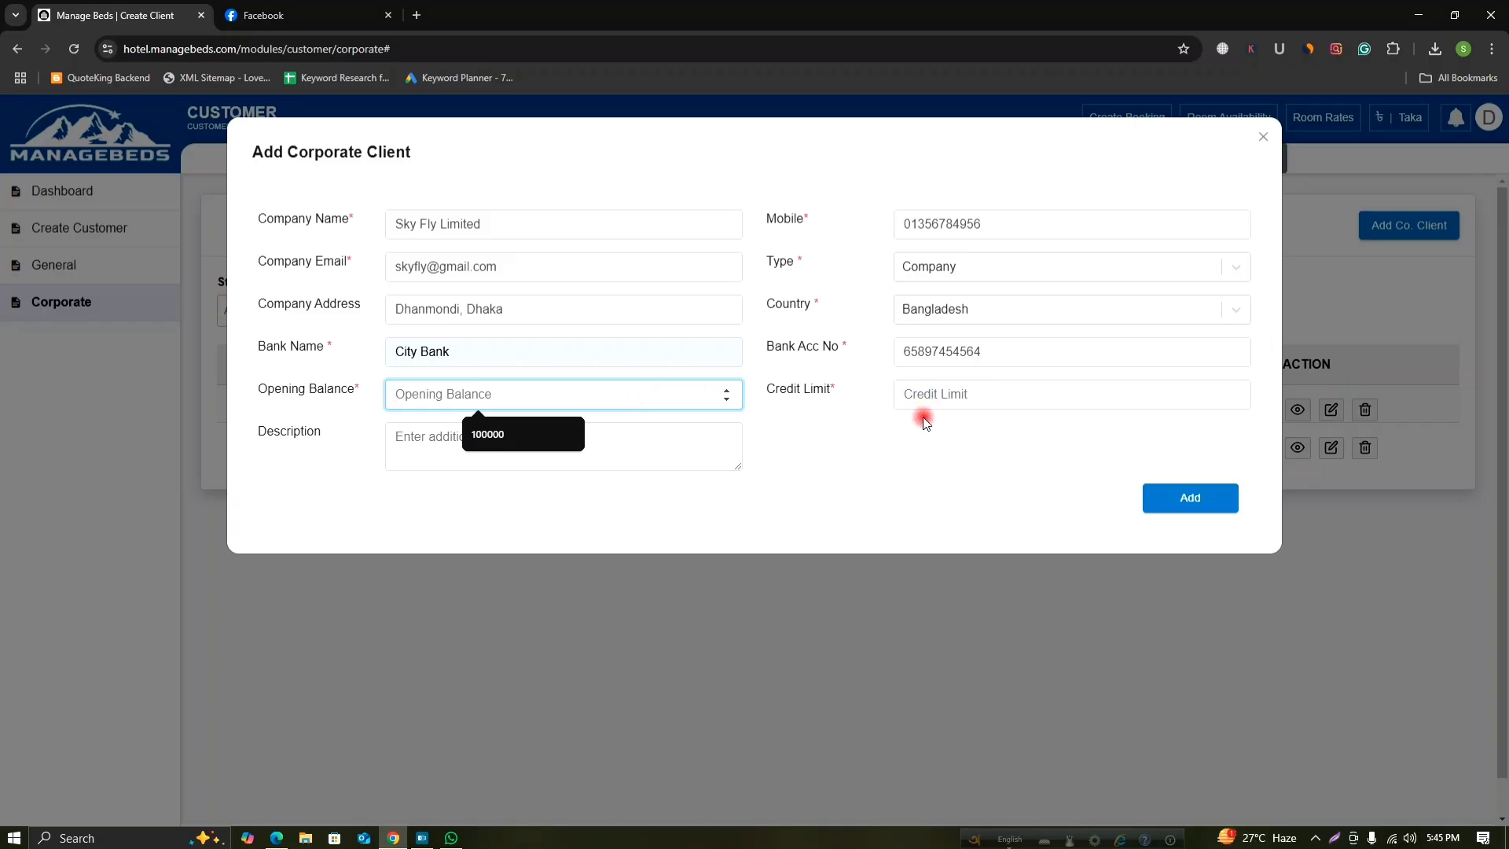
type("5000")
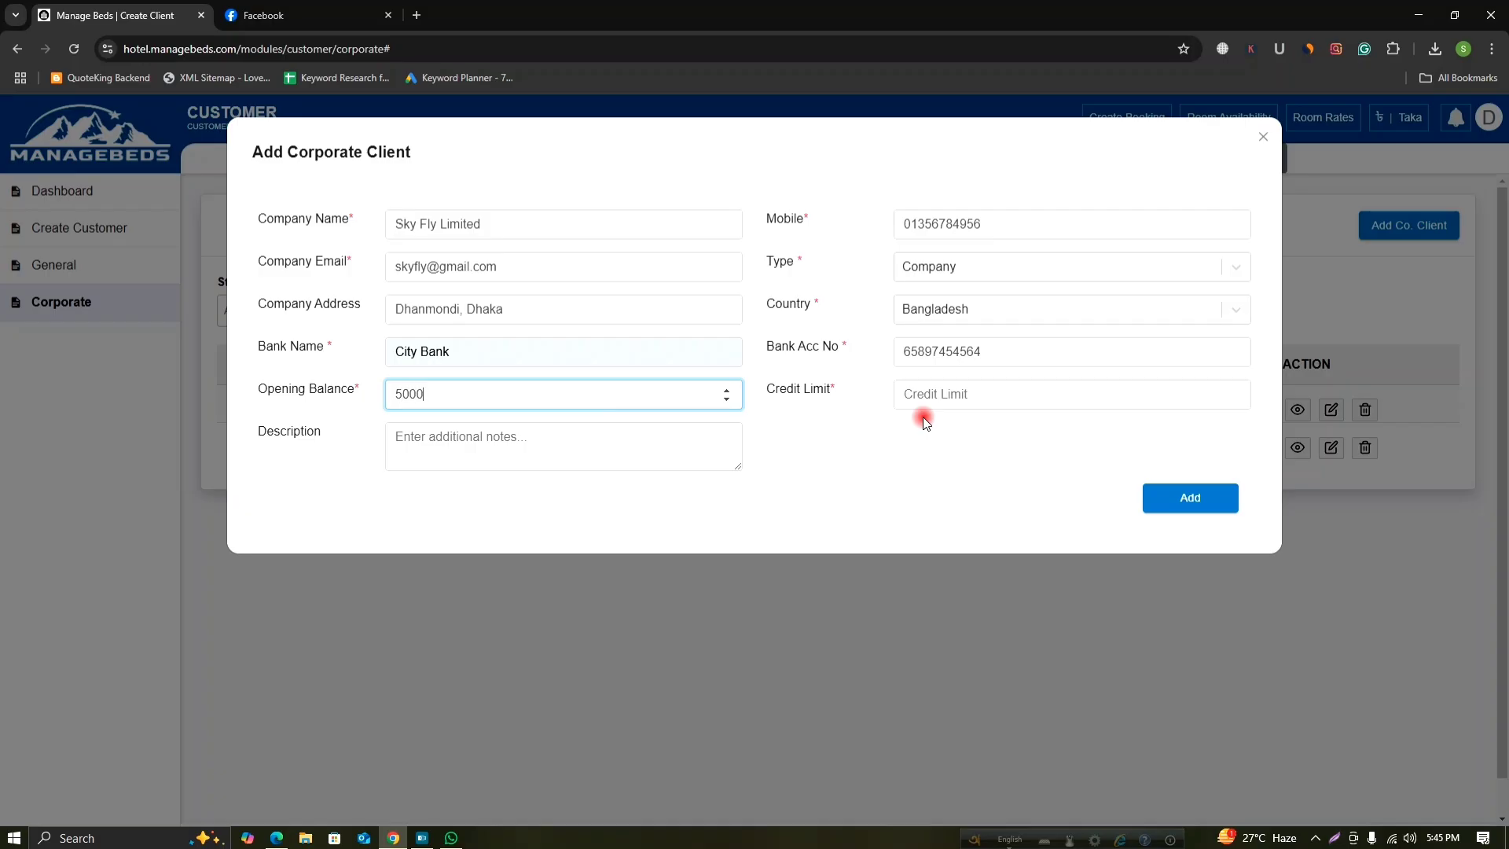
left_click(978, 400)
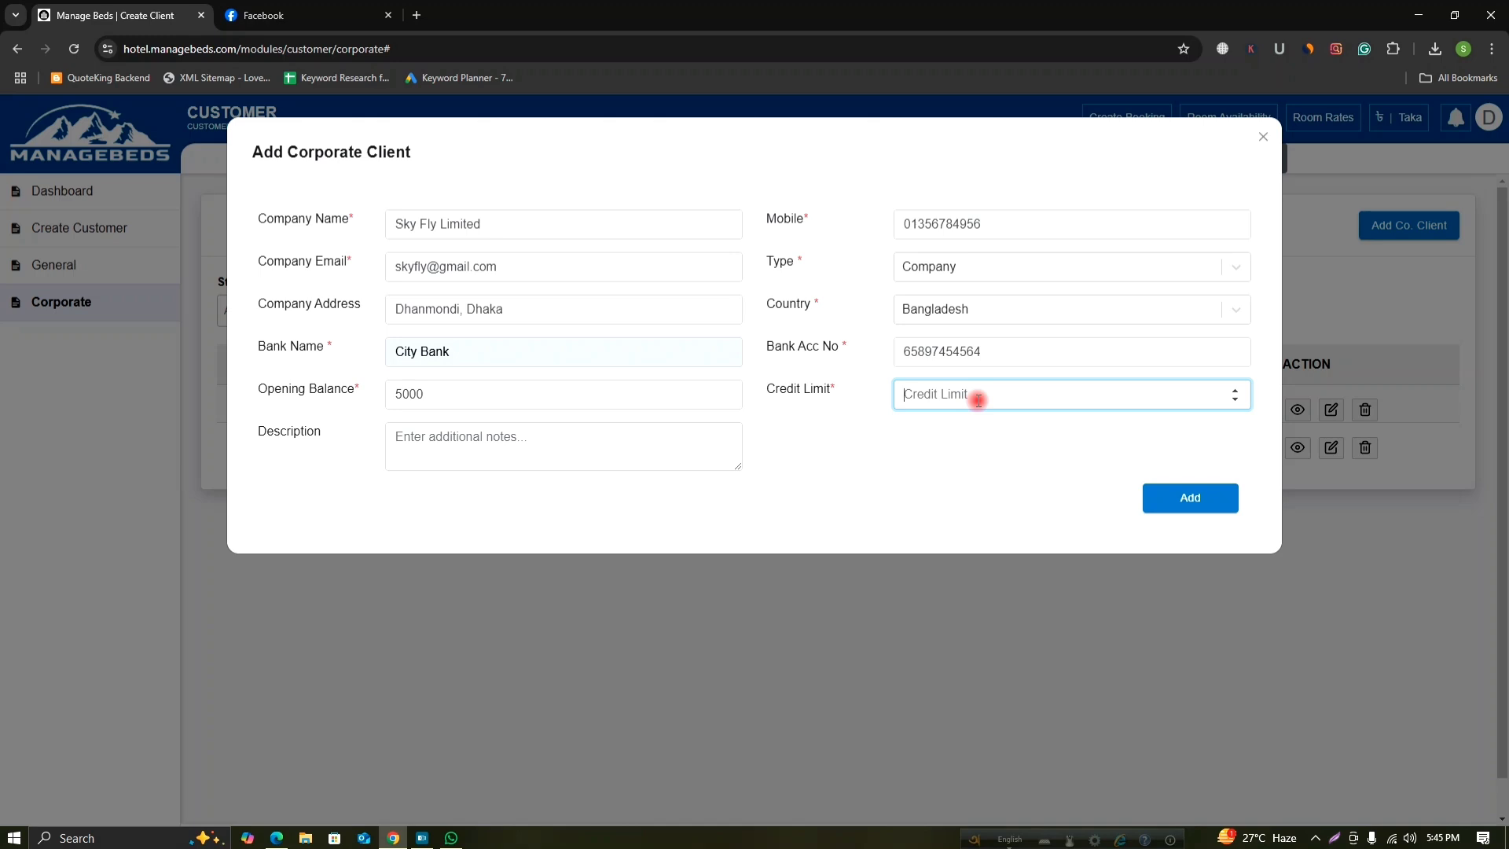
type("20000")
Write a two-line description: 'Sky Fly Limited', then its area on the next line.
left_click(461, 443)
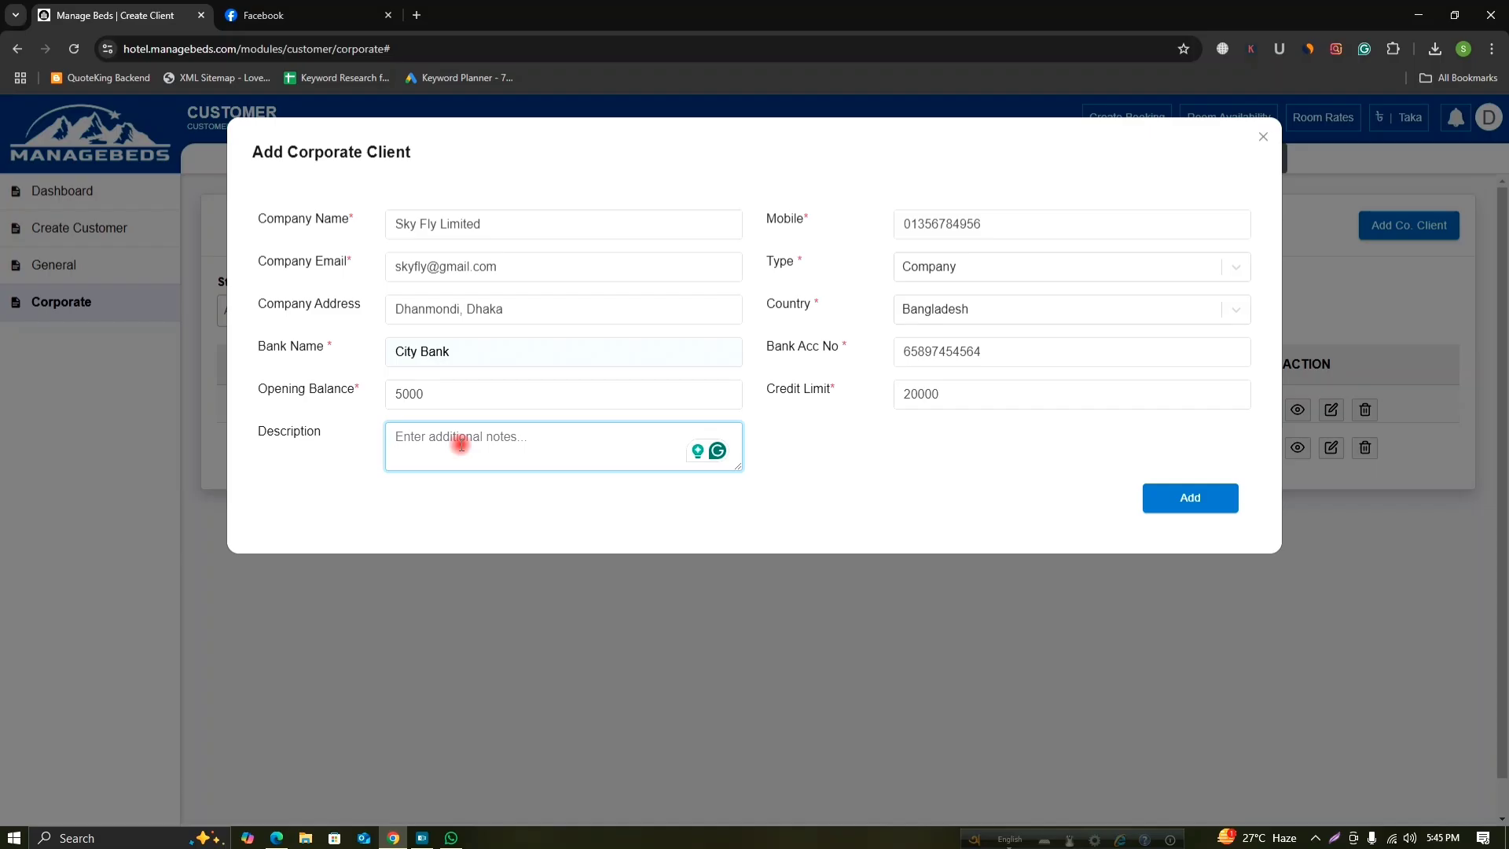
type("Sky Fly Limited")
key("Return")
type("Dhanmo")
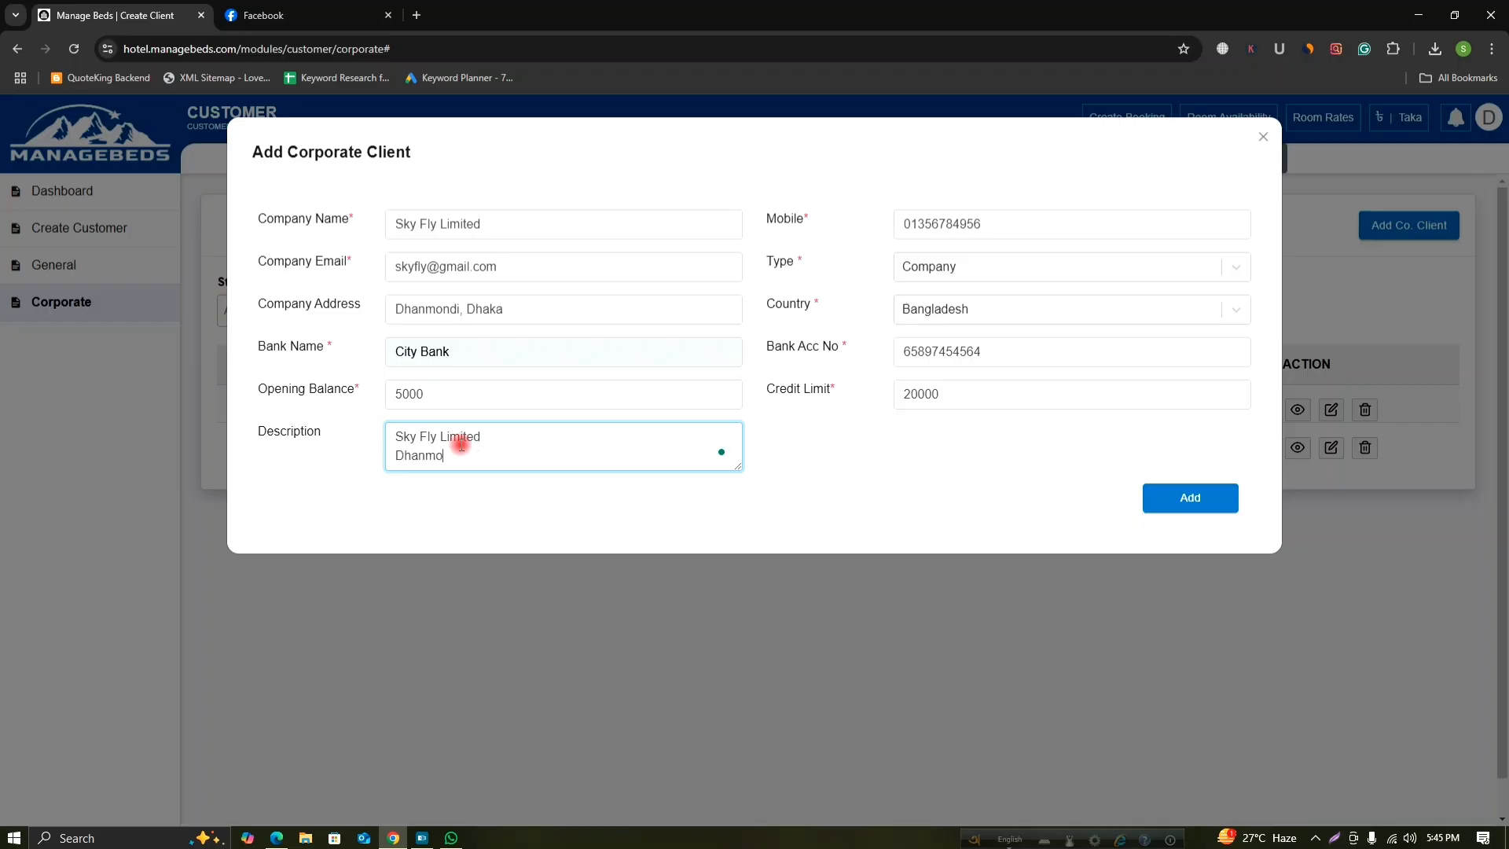
type("ndi Dhaka")
Submit the Add Corporate Client form to save Sky Fly Limited.
left_click(1187, 500)
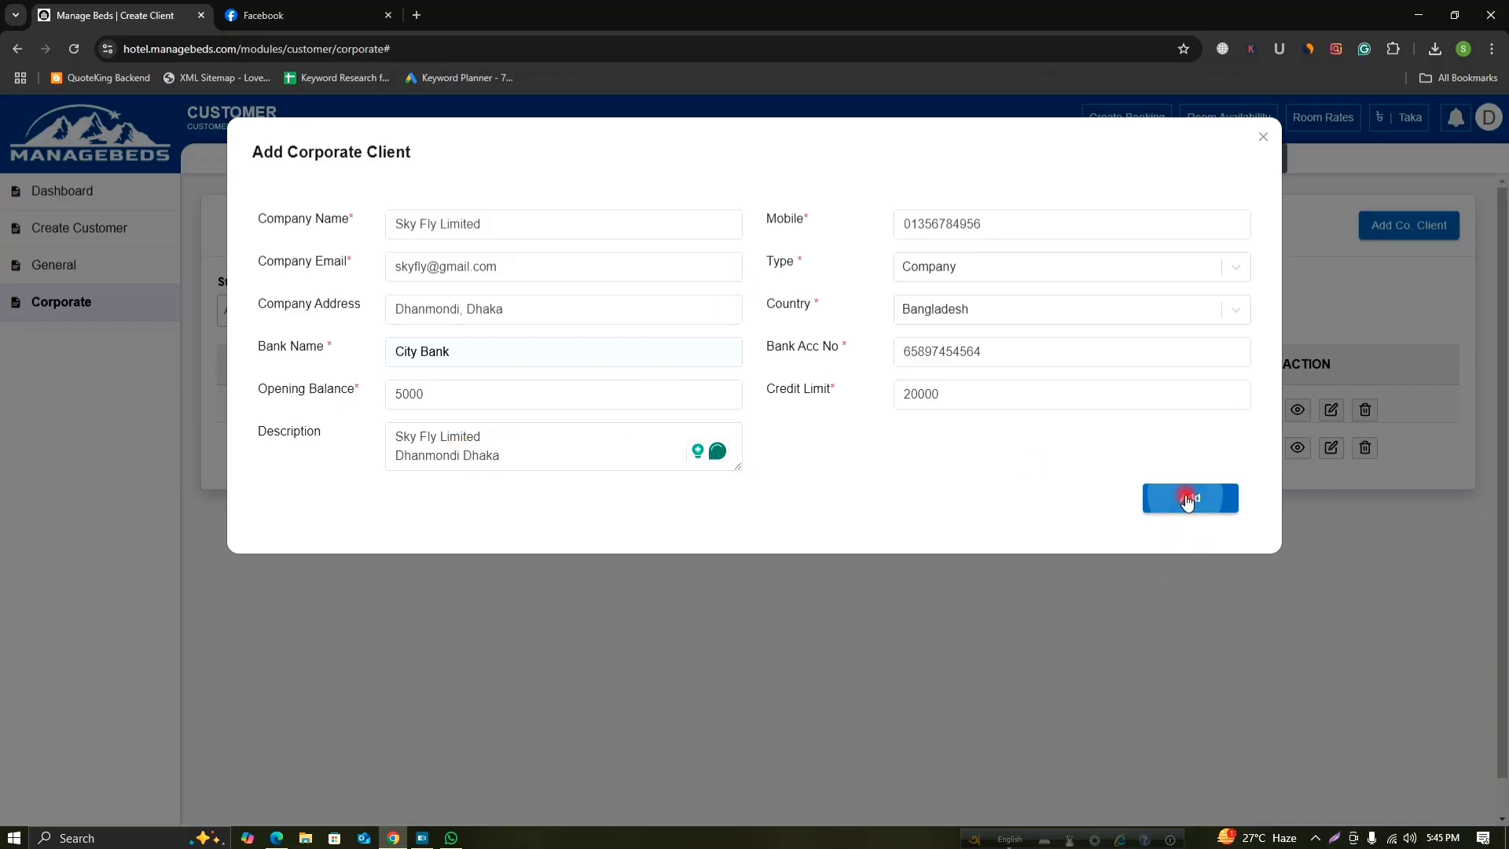